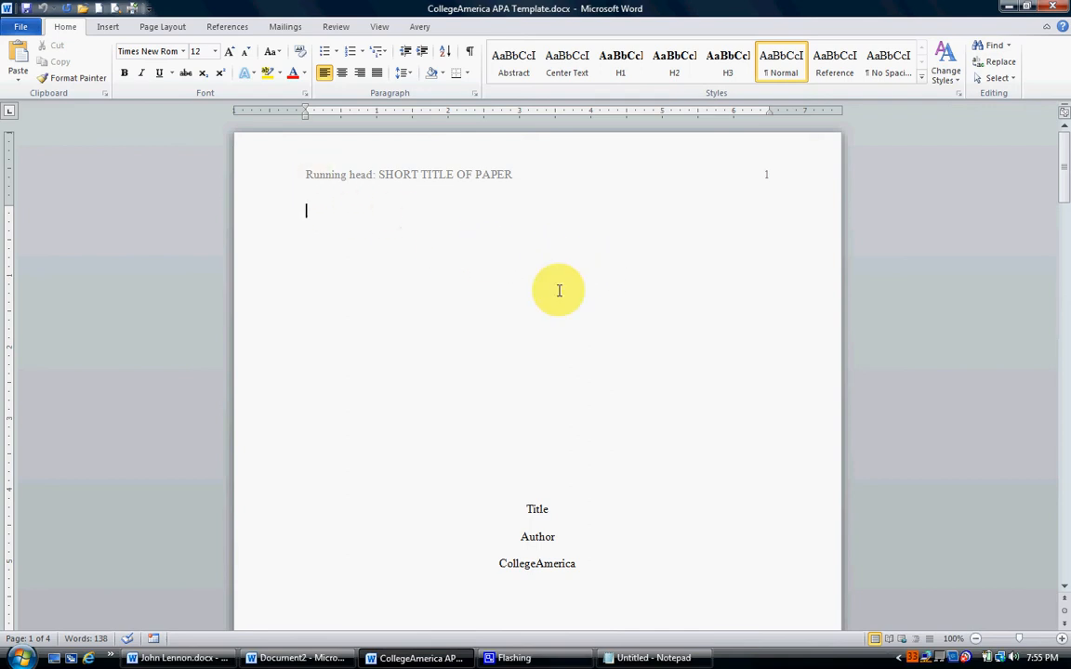
Examine the overall page layout of the APA template, from the title page through the references page.
left_click(978, 639)
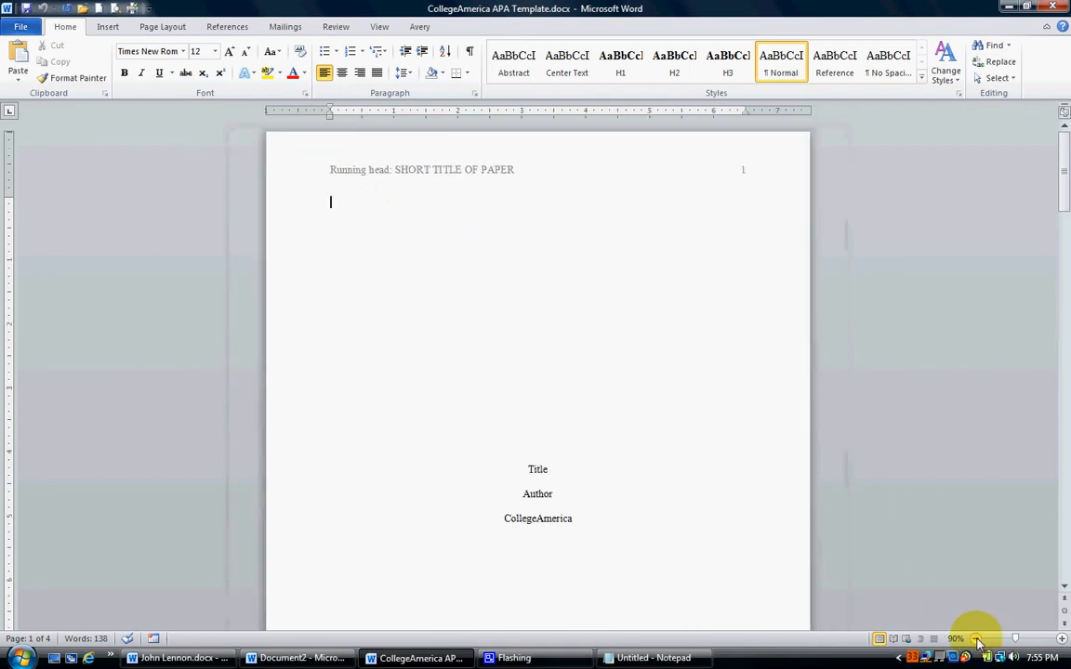
left_click(978, 639)
left_click(978, 638)
left_click(978, 638)
left_click(977, 639)
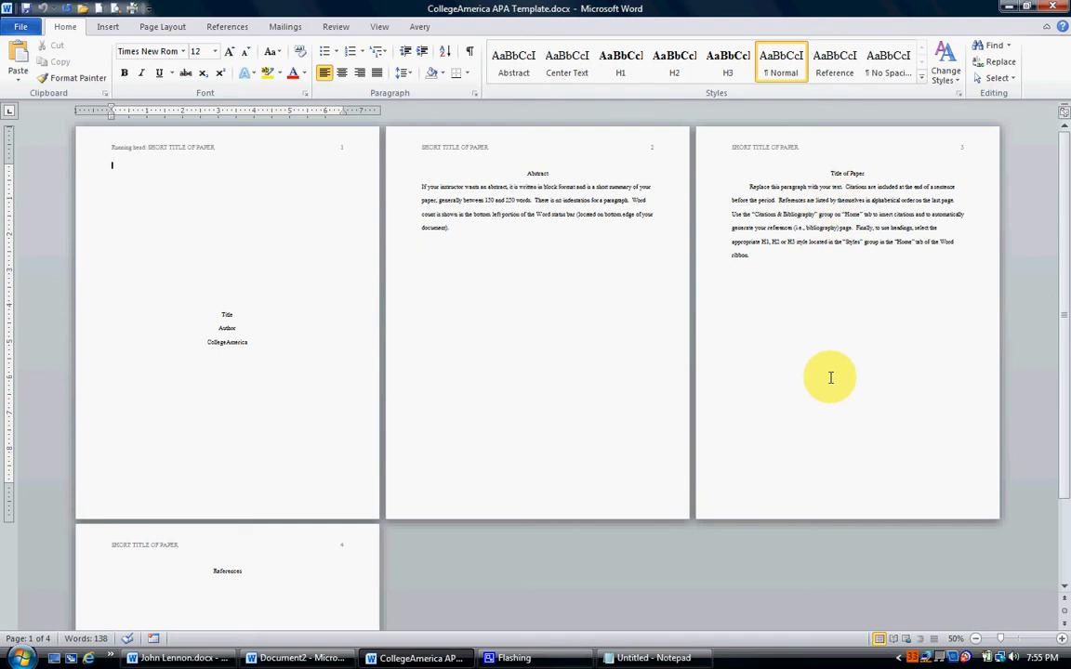
scroll(832, 376, "down", 5)
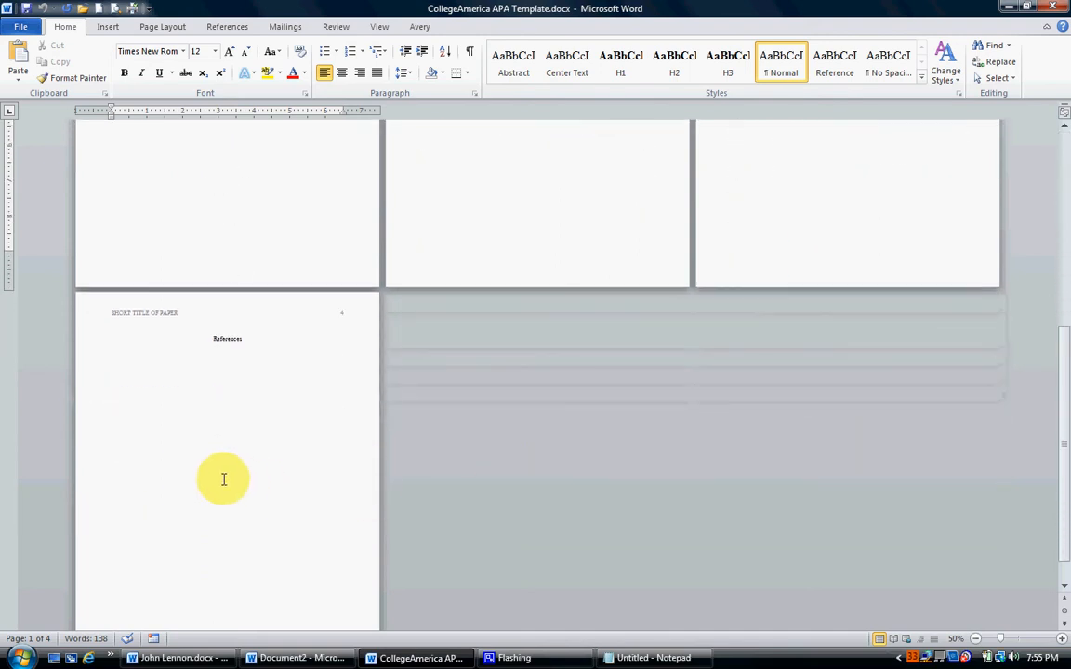
scroll(246, 477, "up", 3)
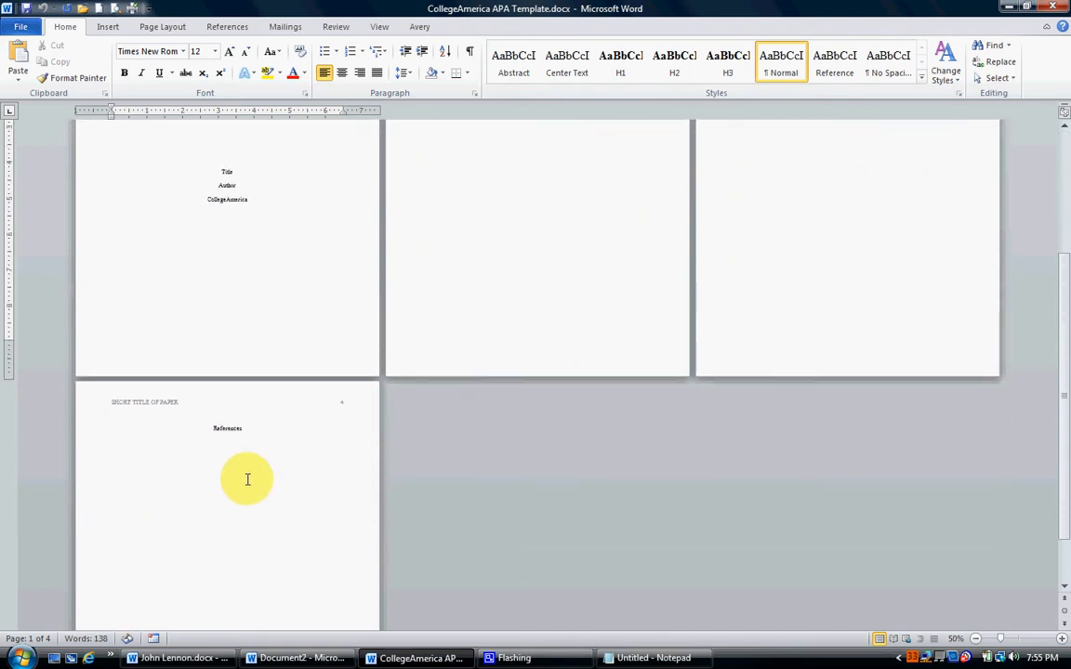
scroll(254, 358, "up", 2)
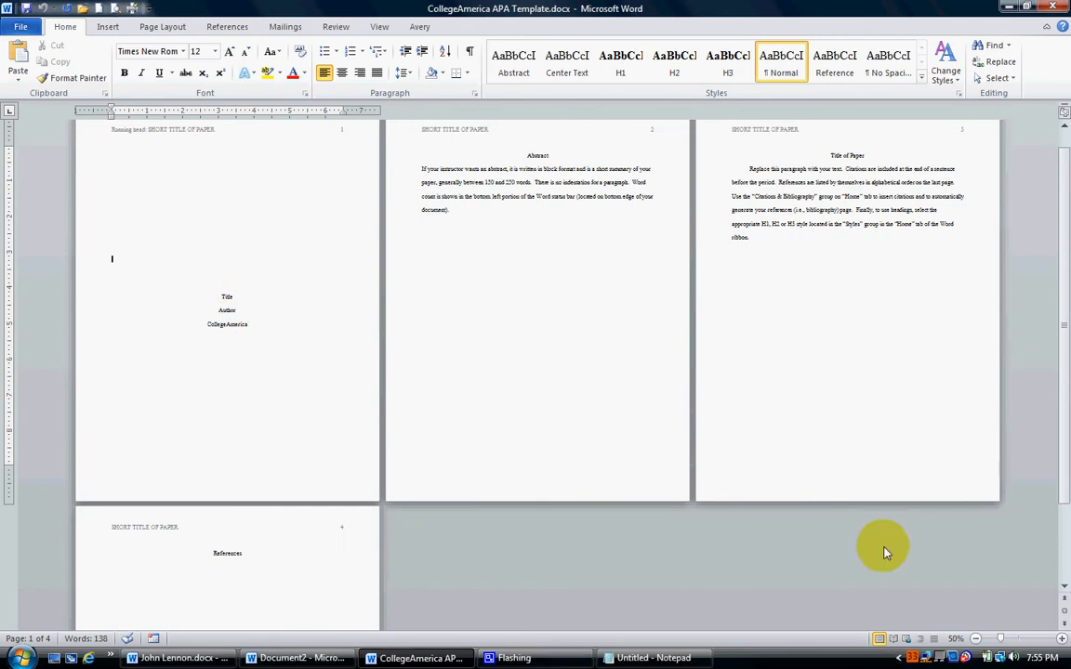
left_click(1061, 640)
left_click(1061, 640)
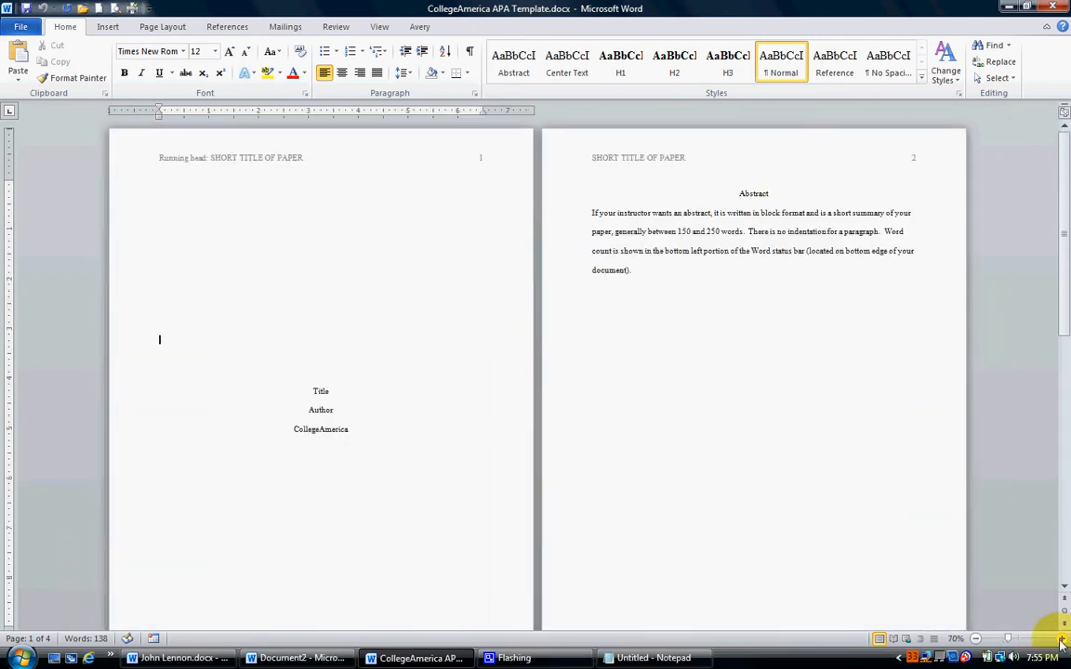
left_click(1061, 641)
left_click(1061, 640)
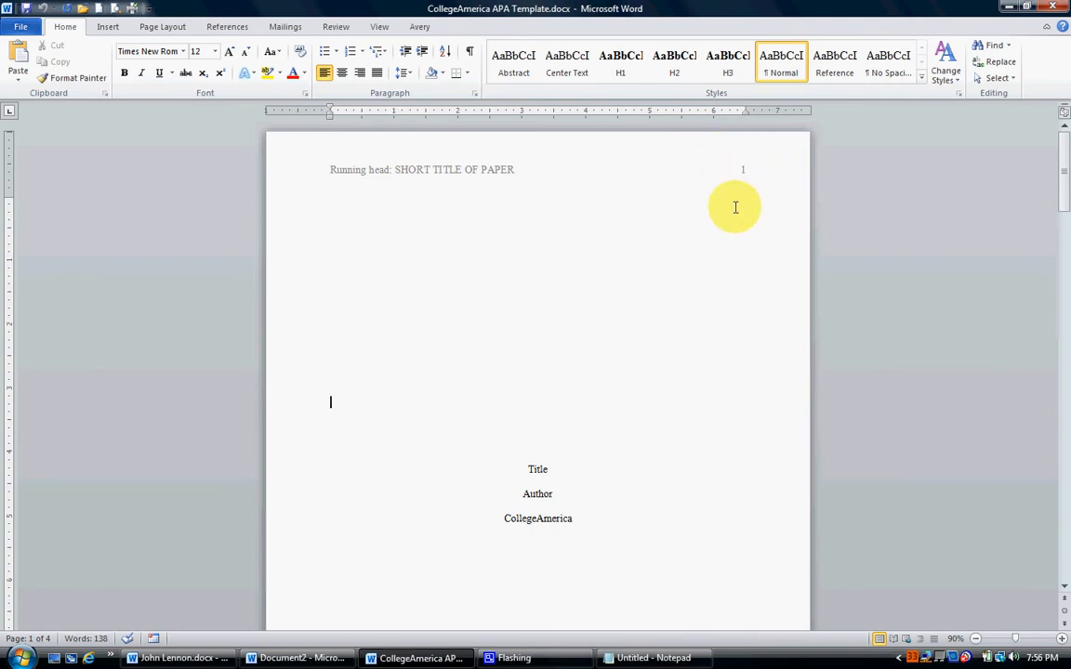
Read through the template's title page, abstract, body and references pages, including their headers and placeholder instructions.
scroll(683, 265, "down", 3)
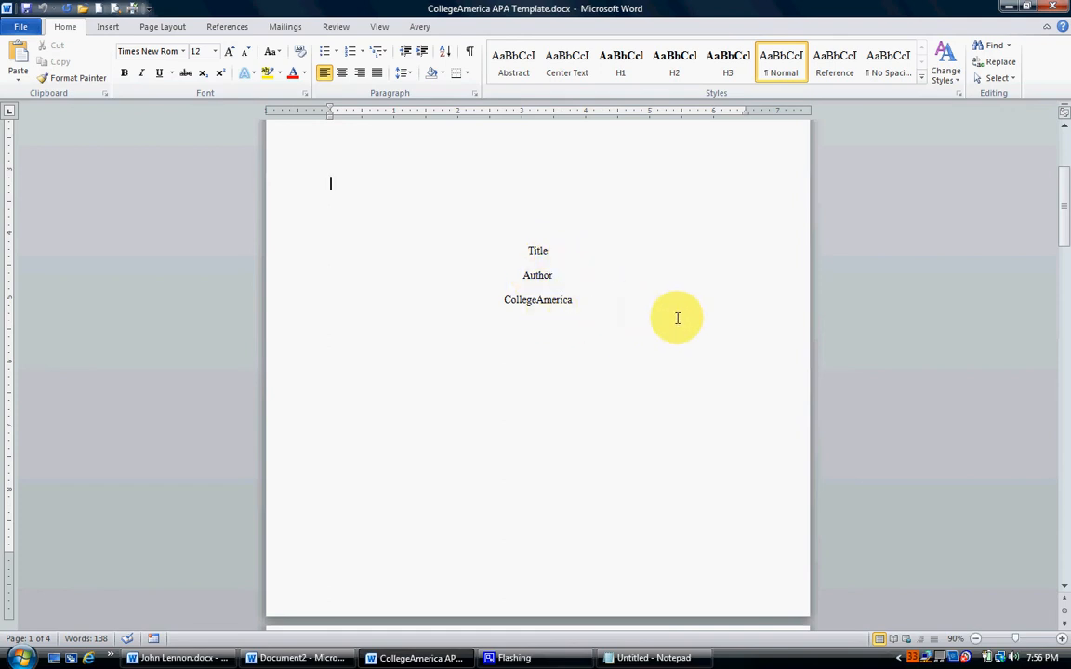
scroll(677, 317, "down", 10)
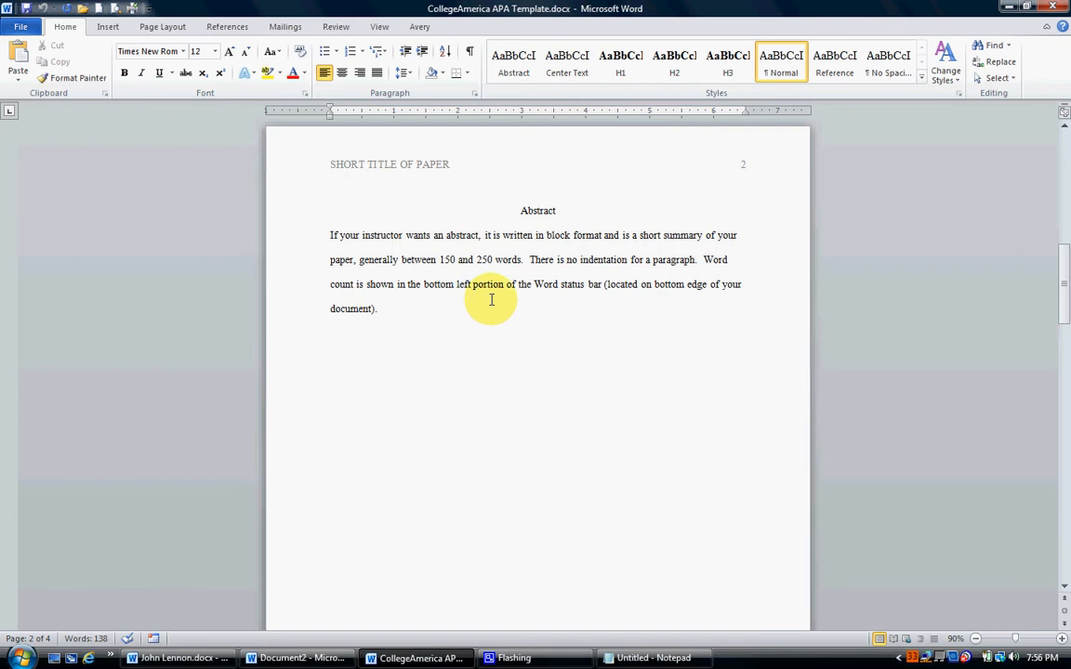
scroll(491, 300, "down", 10)
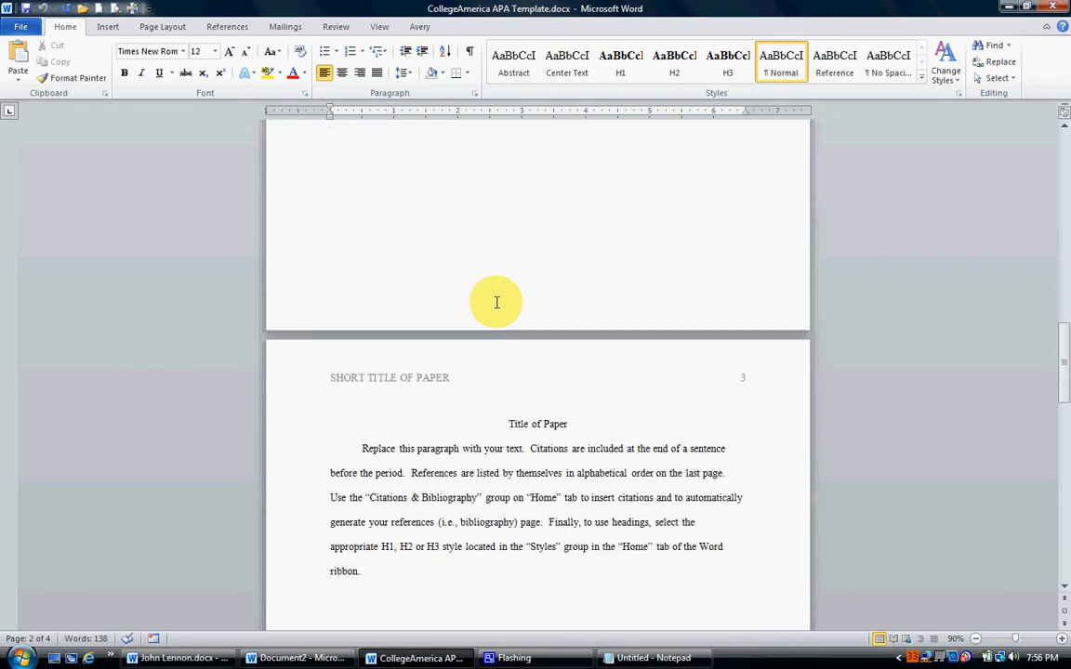
scroll(496, 302, "down", 4)
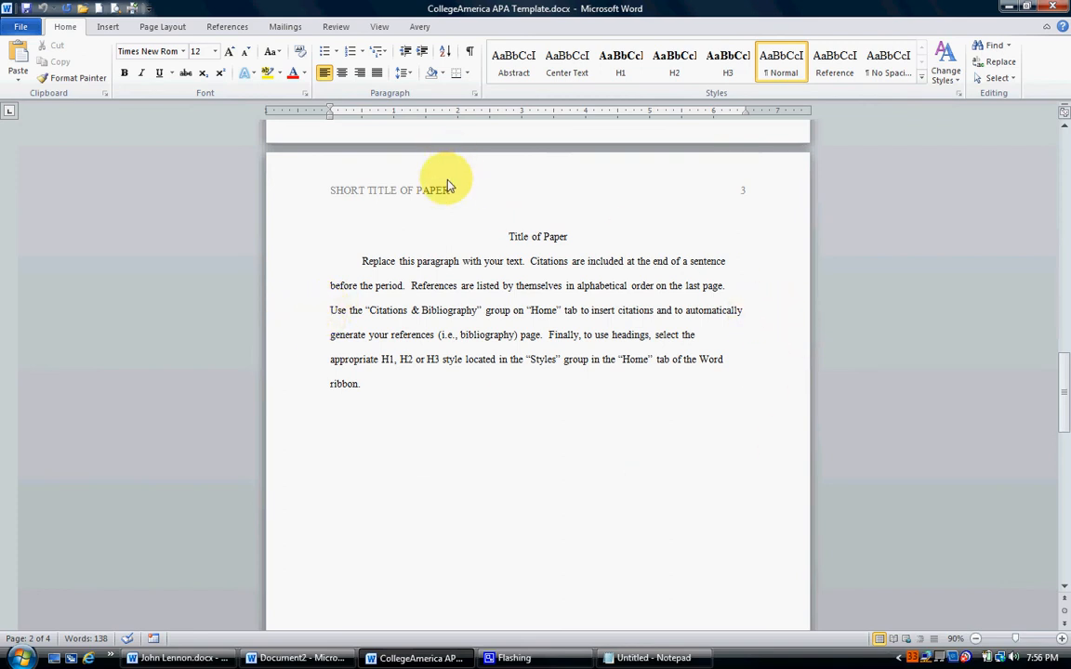
scroll(618, 381, "down", 5)
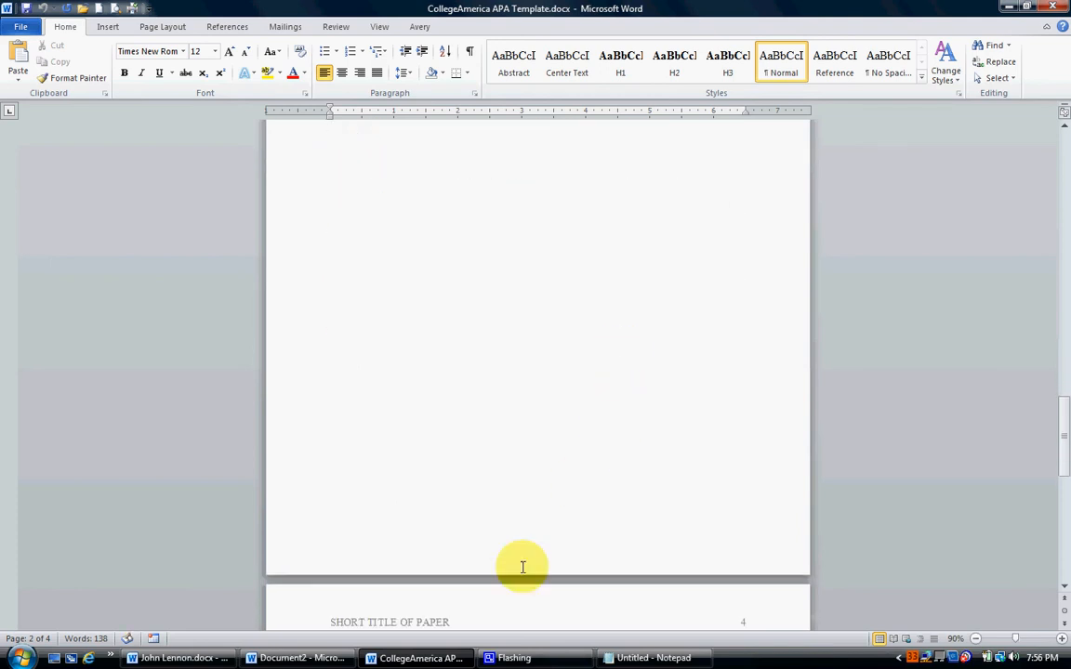
scroll(545, 423, "up", 3)
scroll(548, 426, "down", 7)
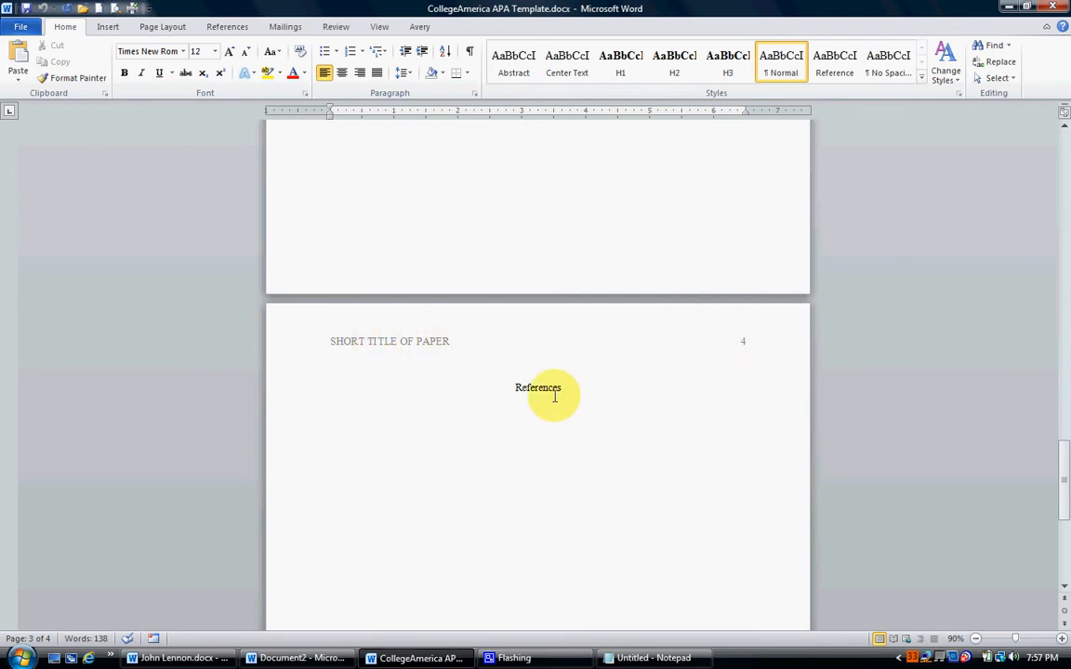
left_click(507, 478)
scroll(516, 494, "down", 4)
scroll(517, 495, "up", 5)
scroll(517, 496, "up", 20)
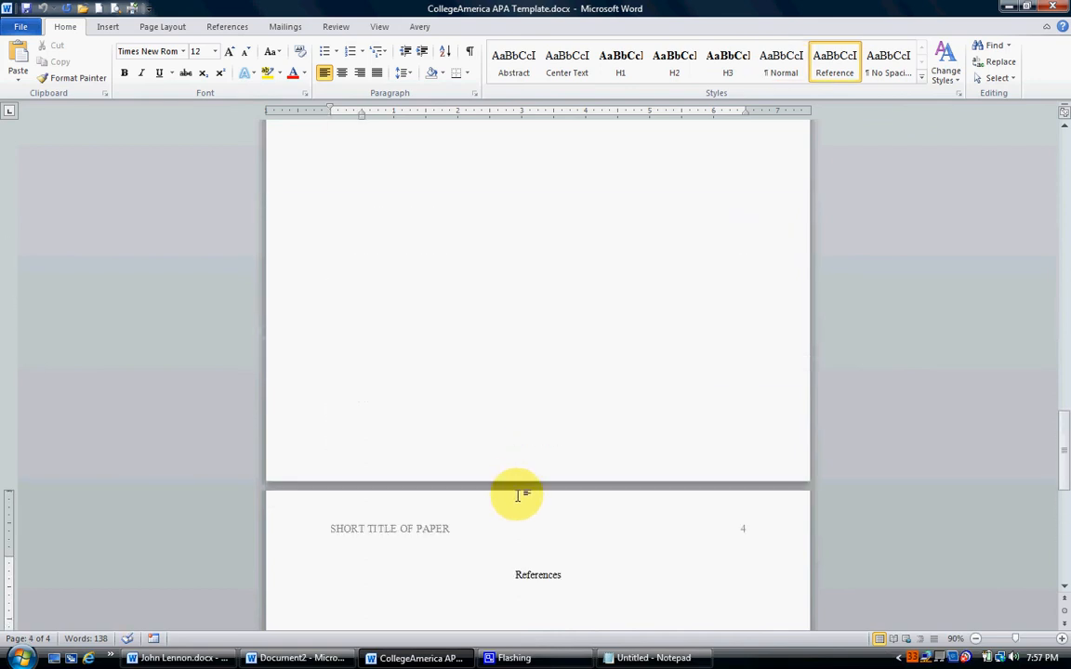
scroll(518, 495, "up", 18)
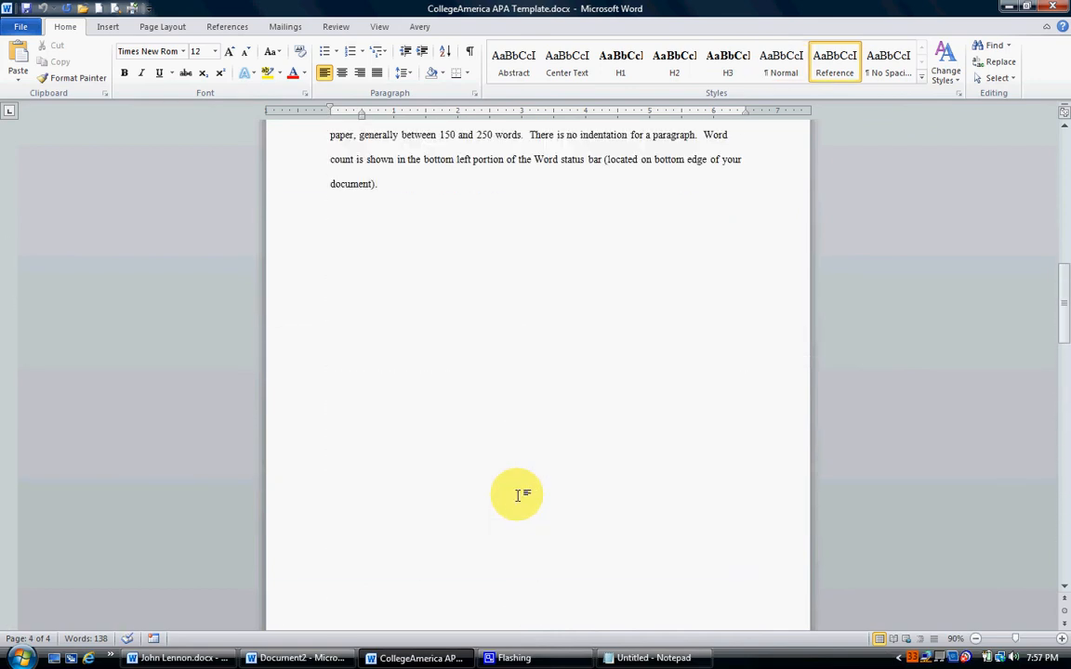
scroll(518, 495, "up", 9)
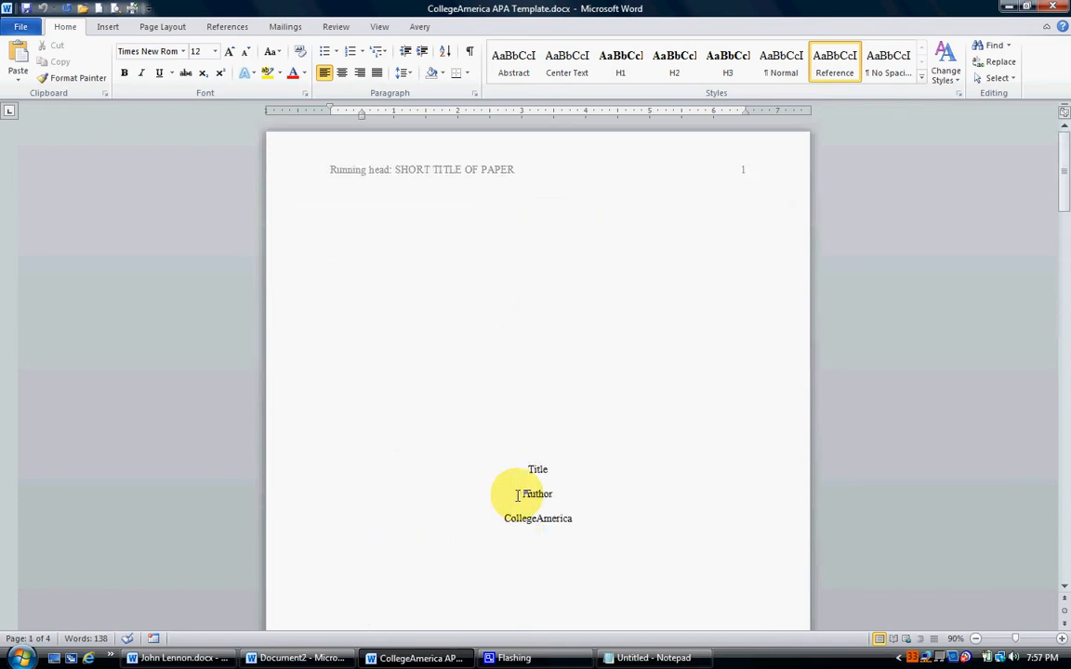
Review the essay in John Lennon.docx, including its title, section headings, body paragraphs and source list.
left_click(177, 658)
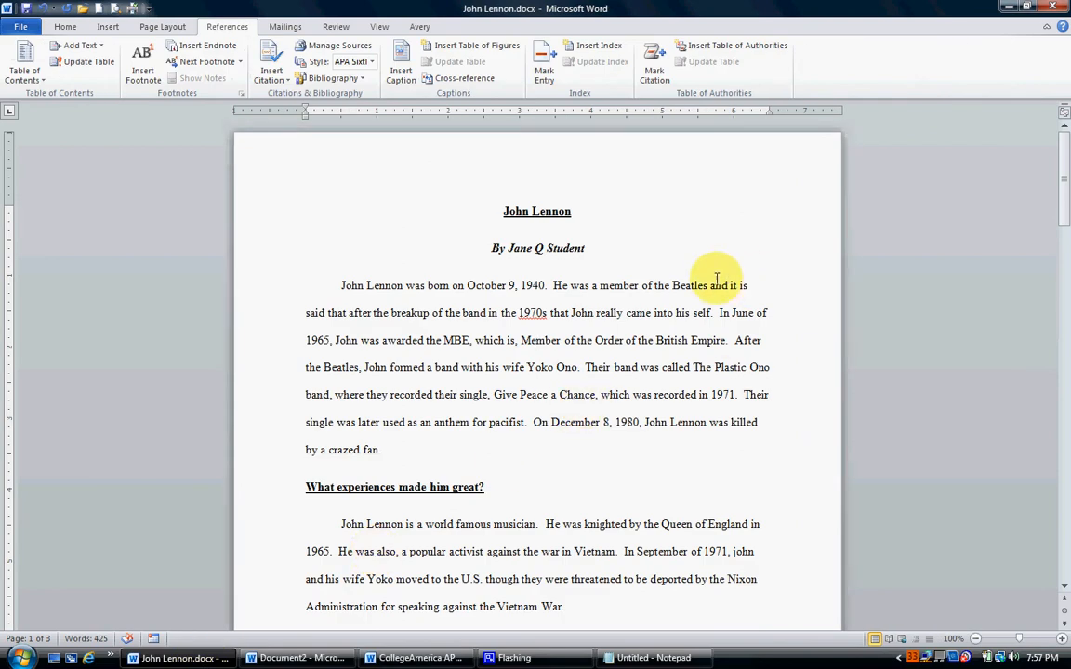
scroll(711, 288, "down", 8)
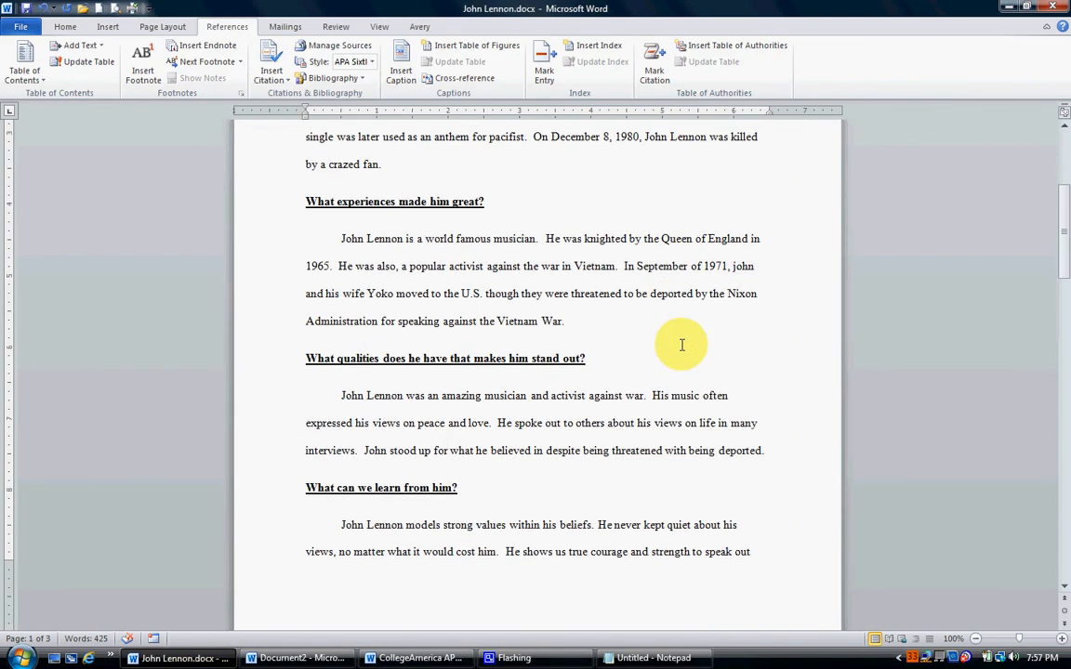
scroll(671, 352, "down", 10)
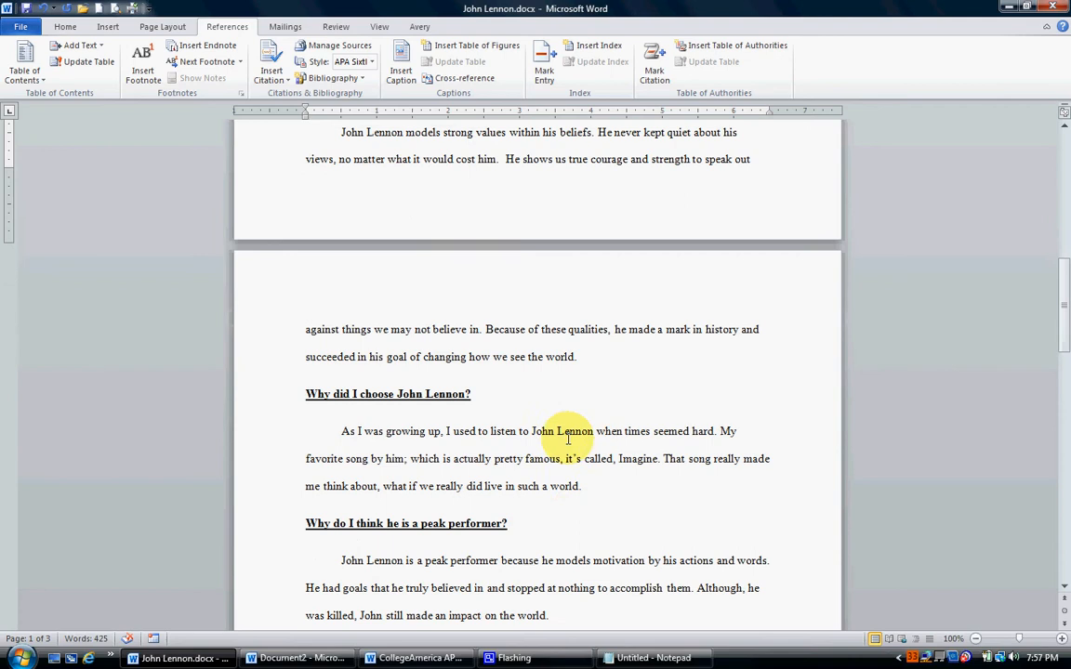
scroll(584, 437, "down", 2)
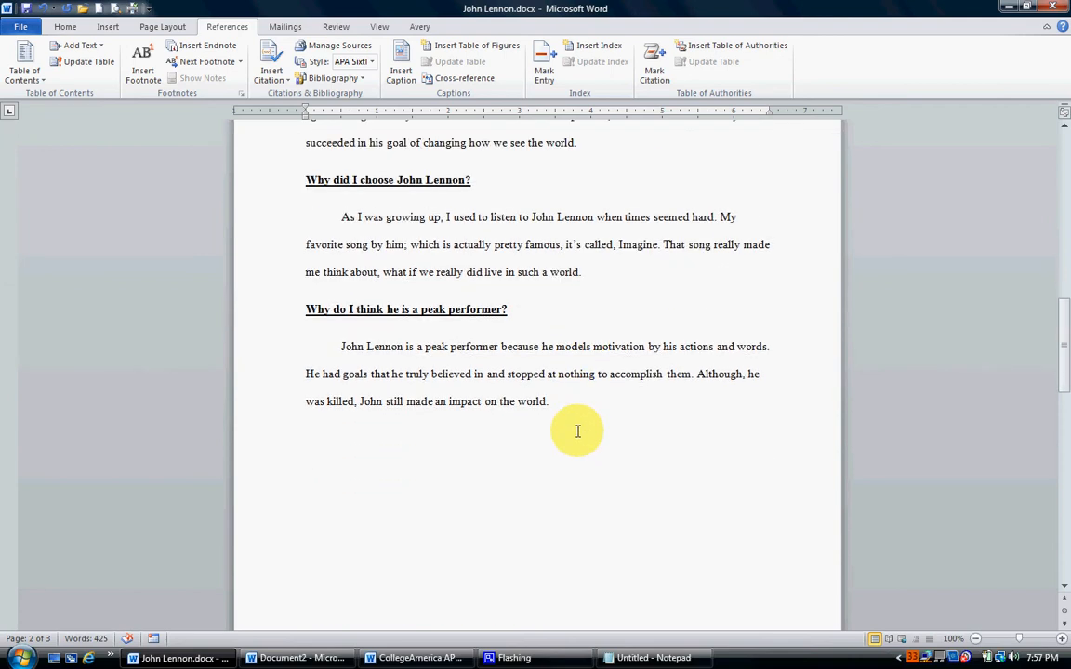
scroll(577, 430, "down", 1)
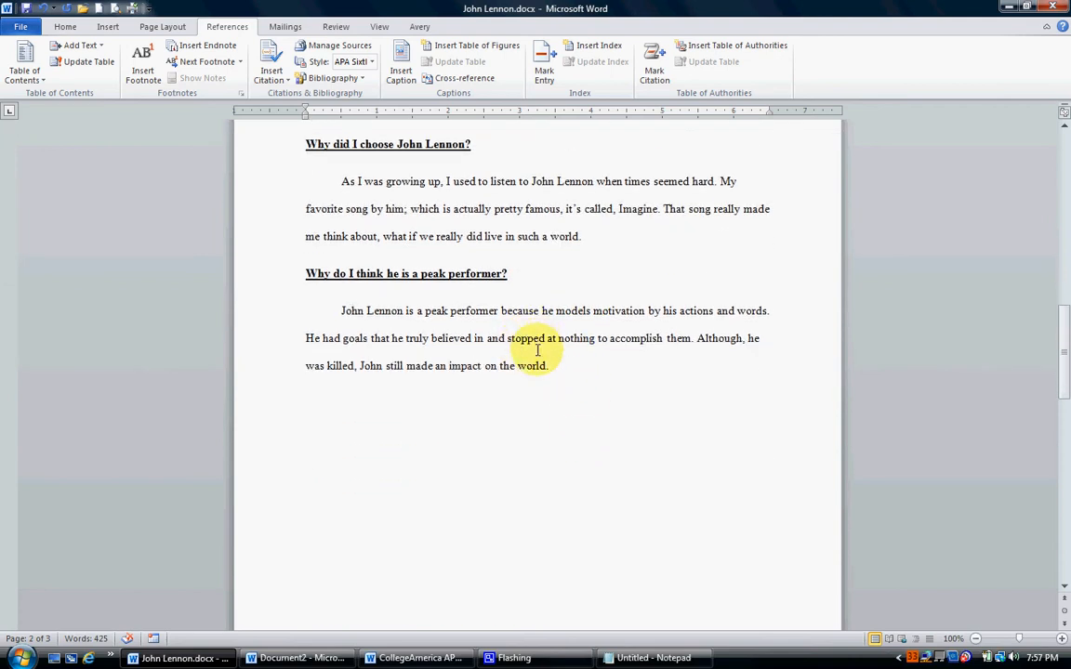
scroll(640, 349, "down", 5)
scroll(640, 348, "up", 4)
scroll(637, 349, "down", 1)
scroll(637, 350, "down", 5)
scroll(593, 306, "down", 4)
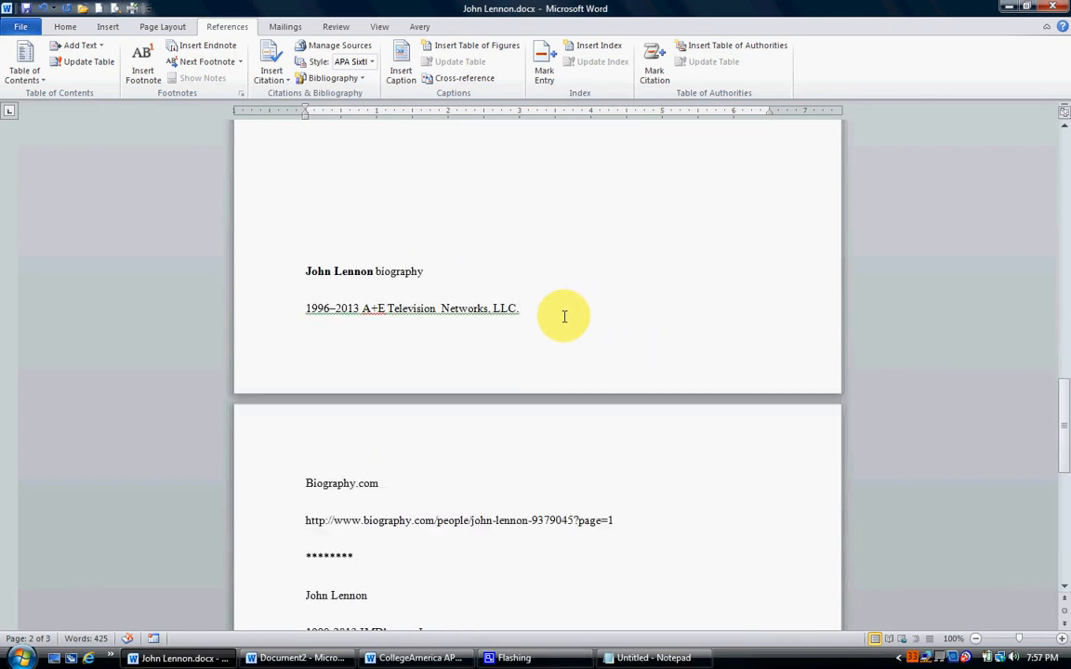
scroll(335, 351, "down", 4)
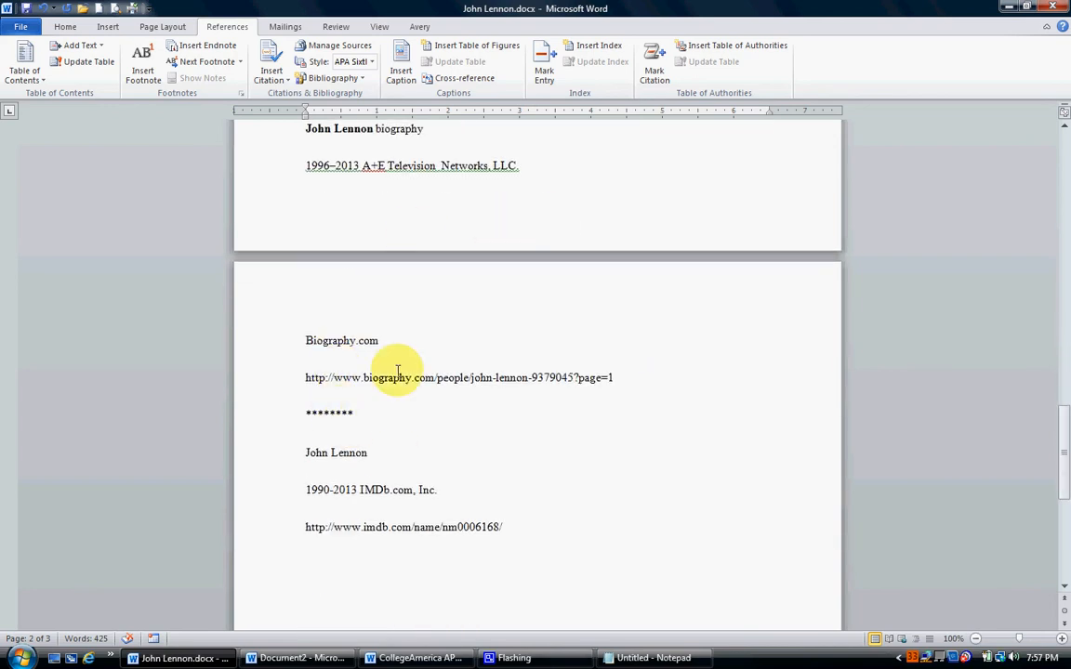
scroll(583, 415, "up", 20)
scroll(583, 415, "up", 20)
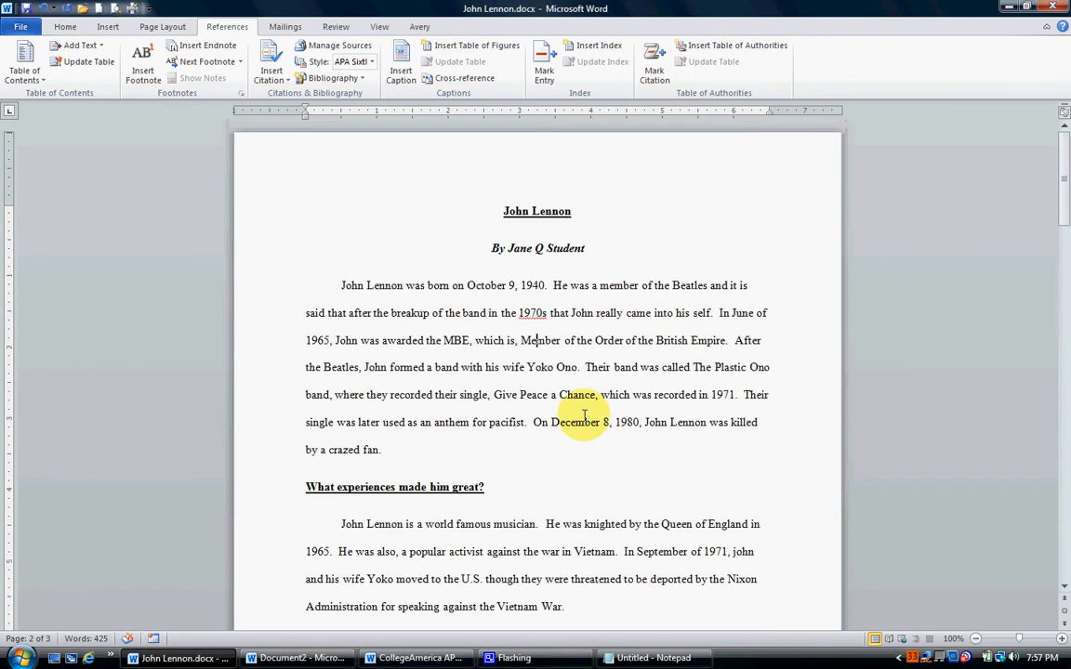
In CollegeAmerica APA Template.docx, replace the short title placeholder in the first page's running head with JOHN LENNON.
left_click(418, 658)
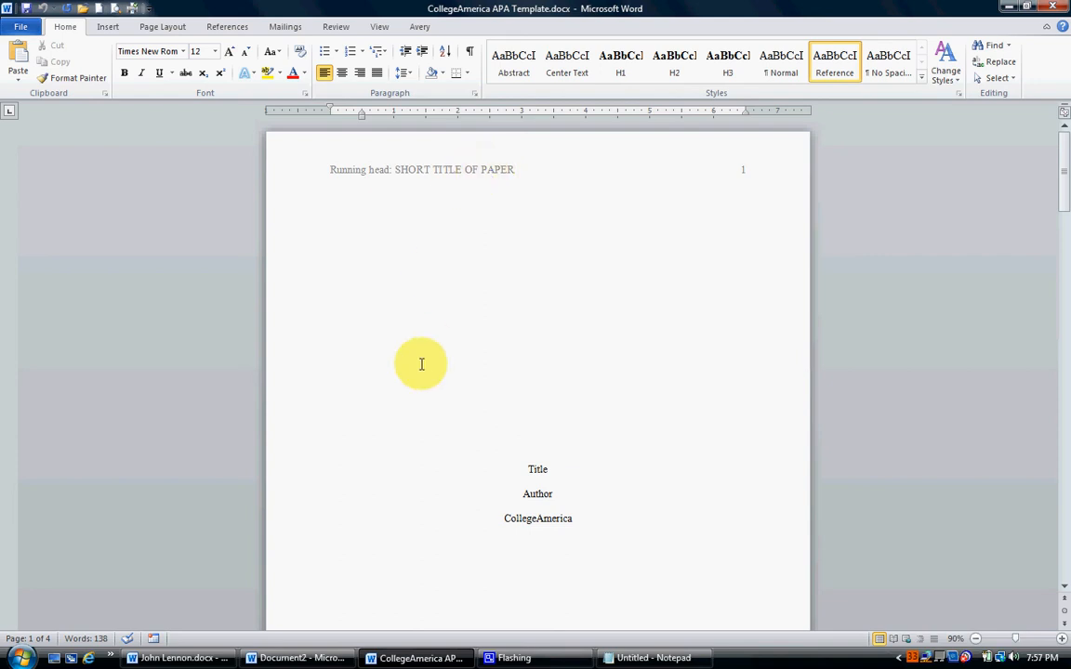
double_click(459, 172)
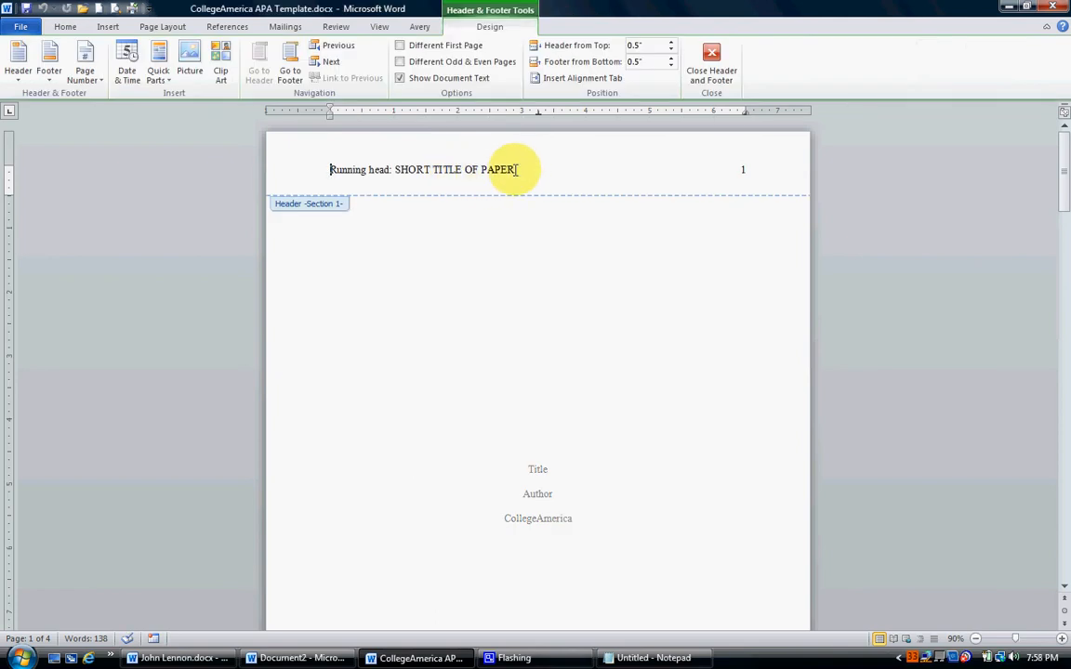
left_click_drag(514, 169, 390, 169)
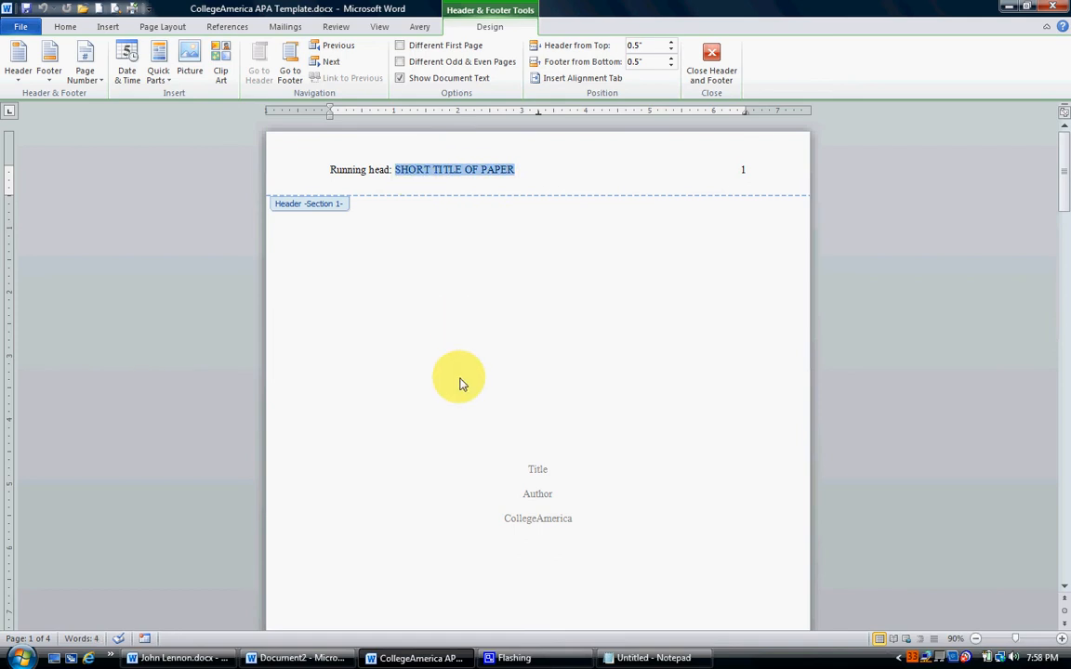
type("JOHN")
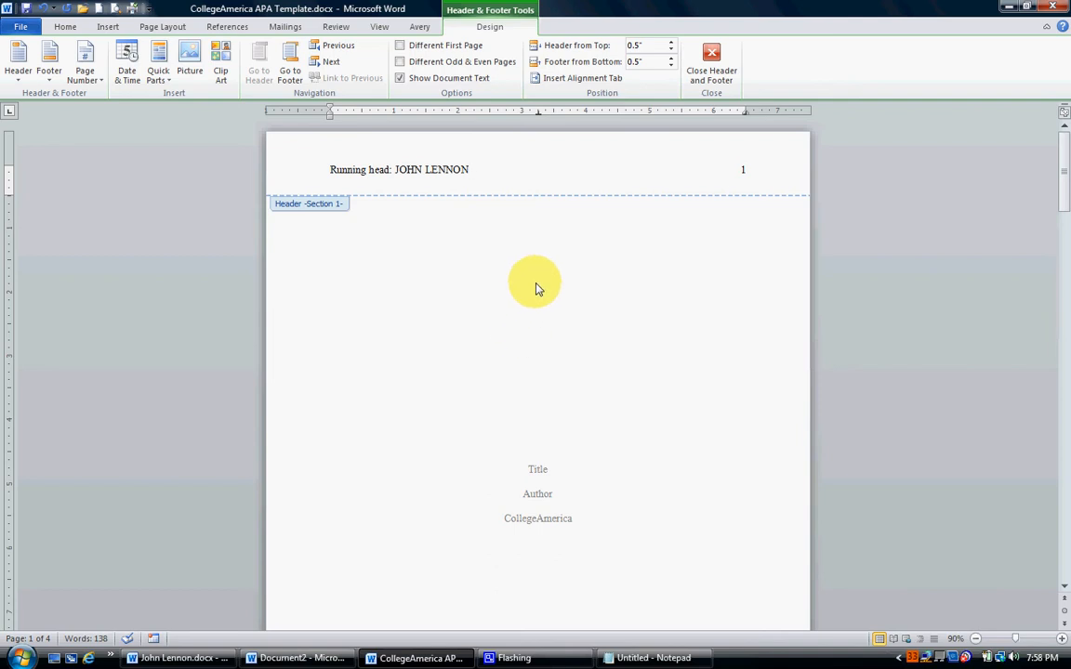
double_click(533, 307)
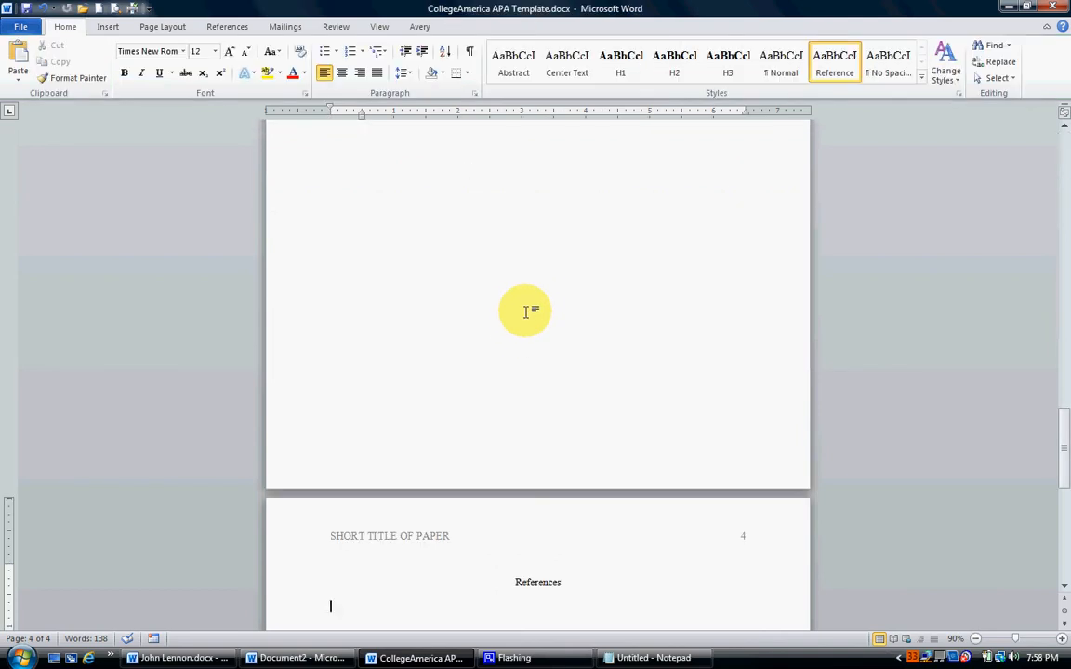
Replace the title page's Title placeholder with John Lennon and the Author placeholder with the student's full name.
scroll(525, 311, "up", 20)
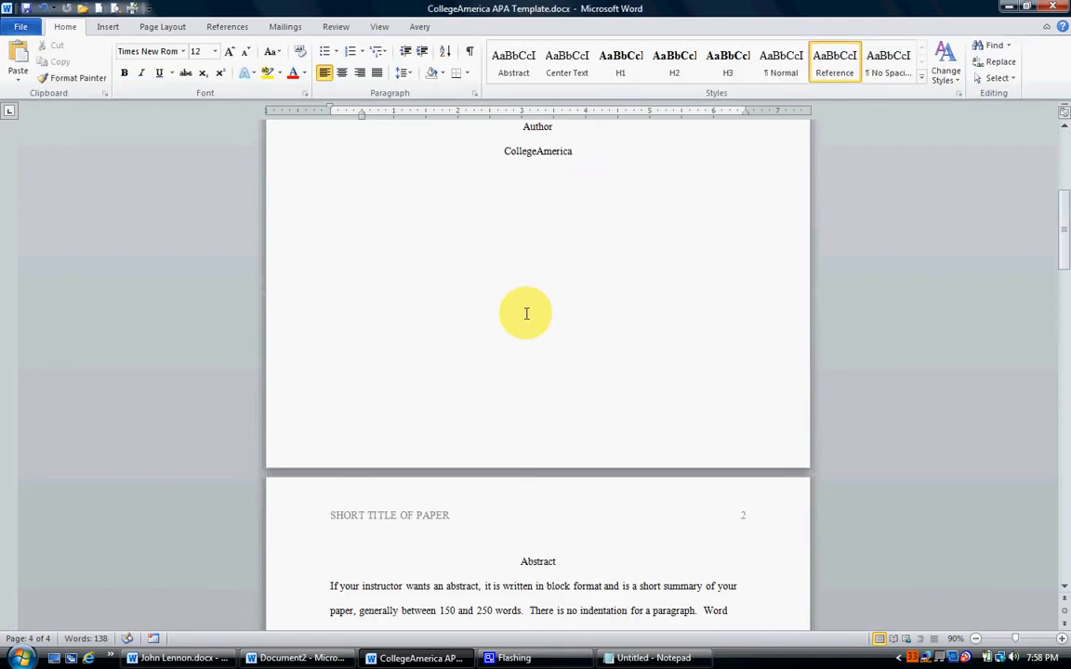
scroll(525, 313, "up", 6)
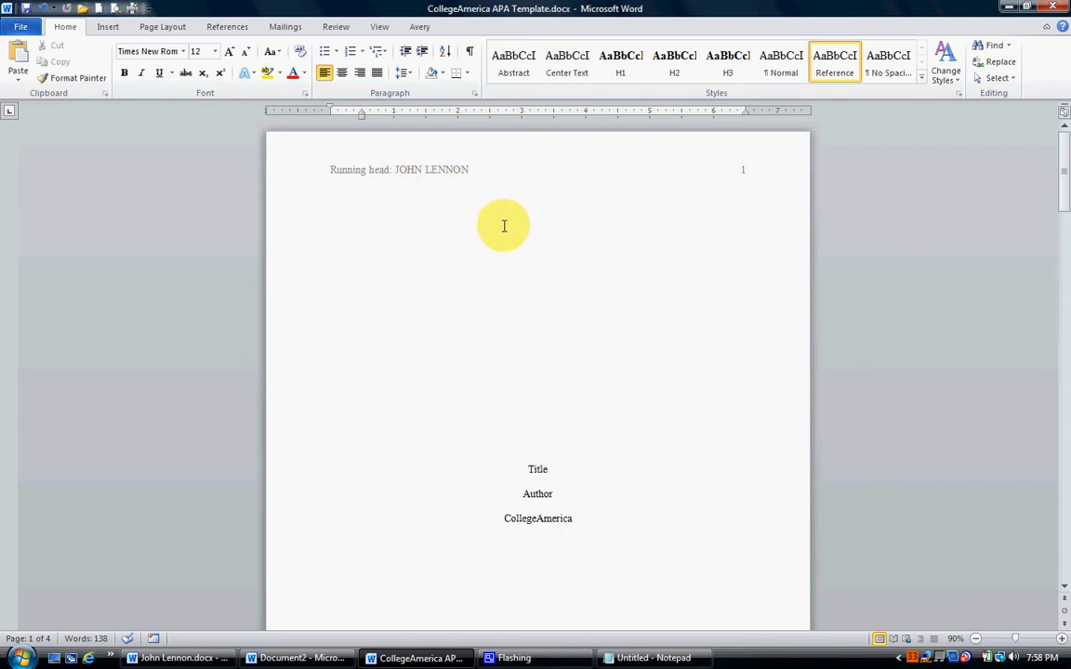
scroll(600, 311, "down", 1)
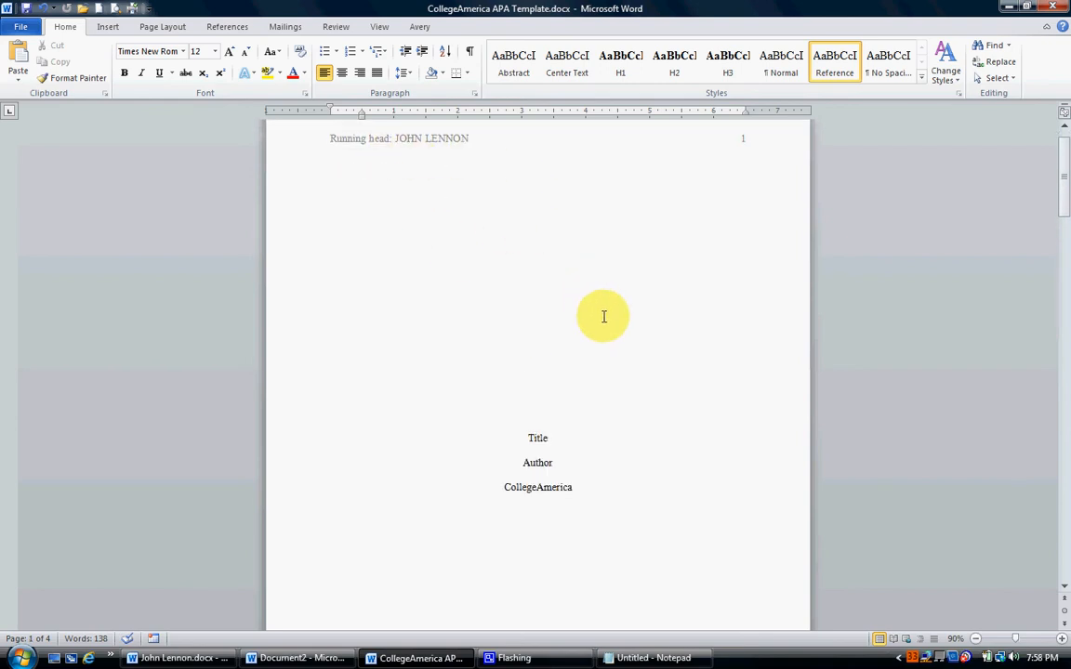
scroll(603, 317, "down", 4)
double_click(537, 313)
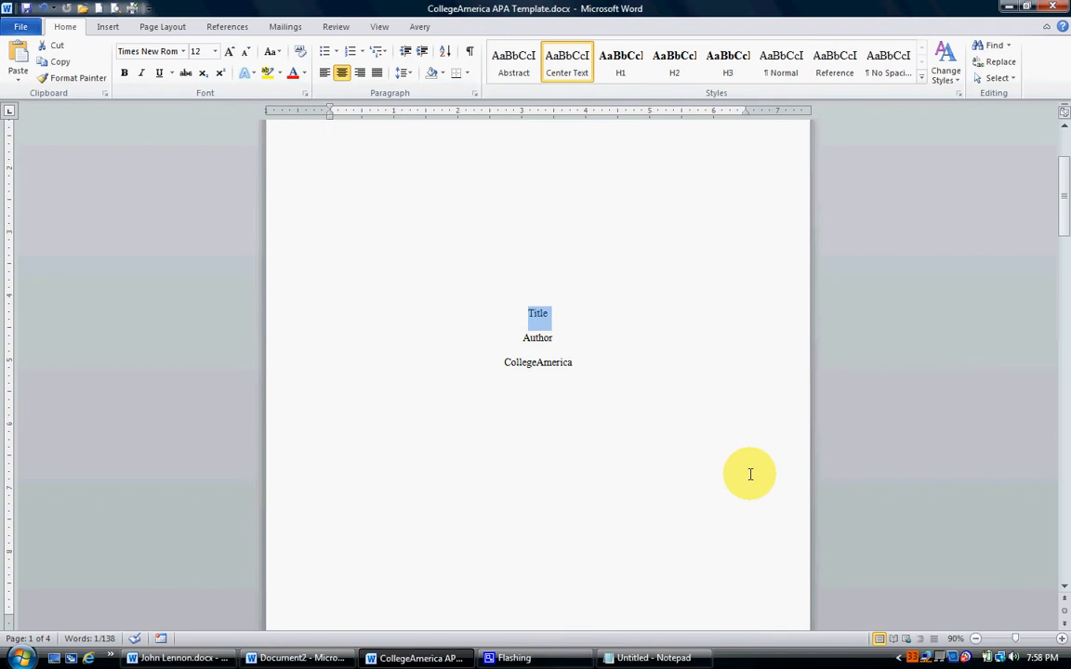
type("John Lennon")
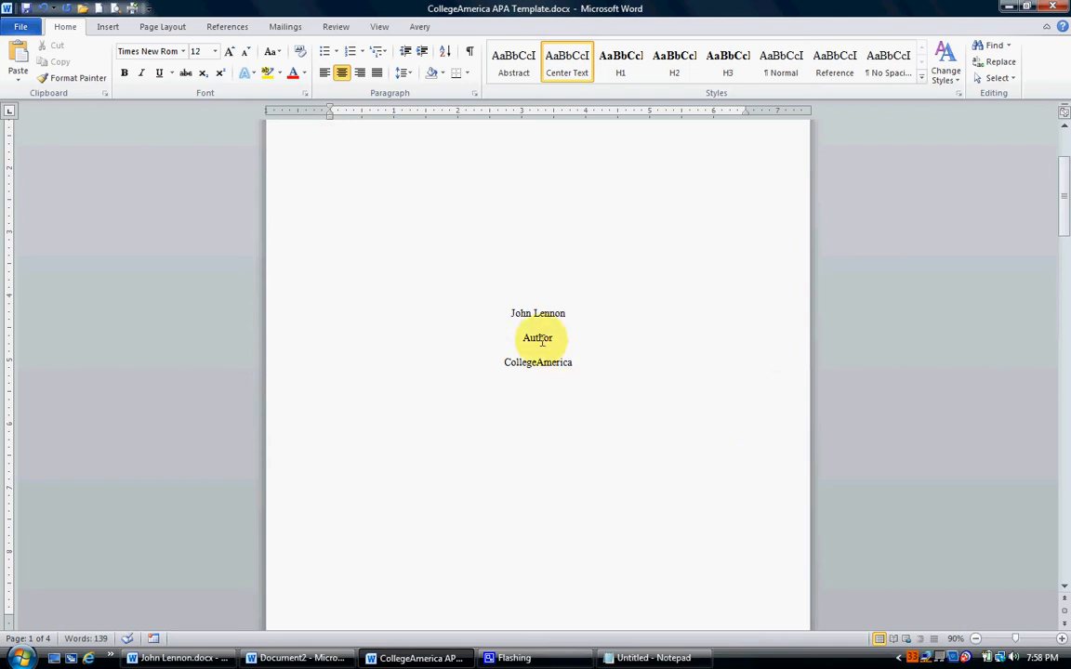
type("Jane Q. Student")
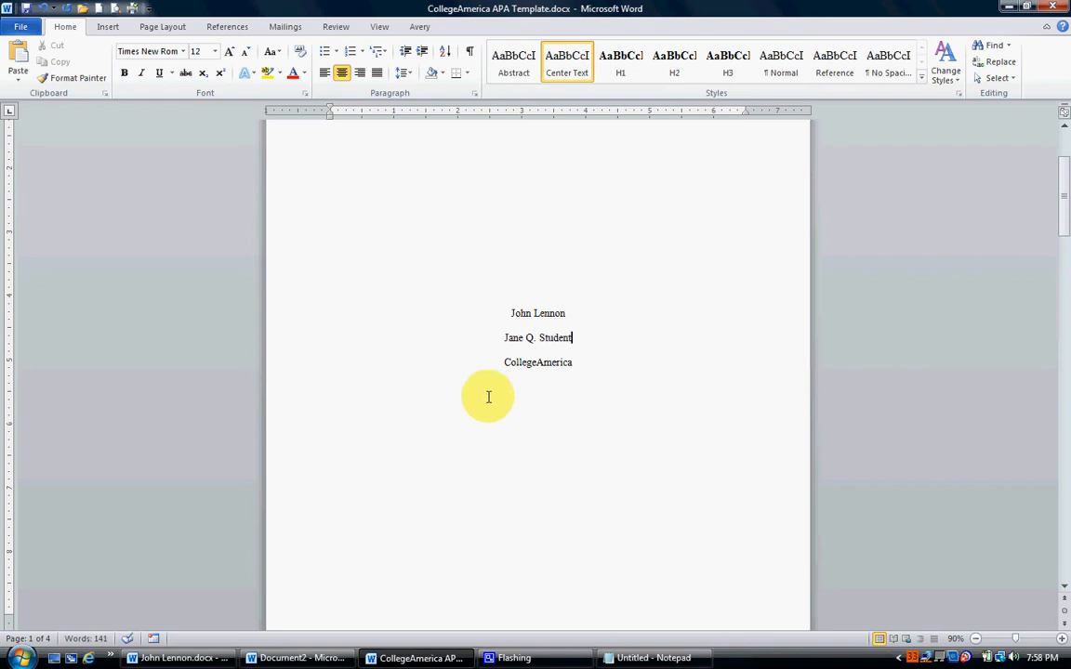
Replace the short title placeholder in the Abstract page's running head with JOHN LENNON.
scroll(575, 410, "down", 3)
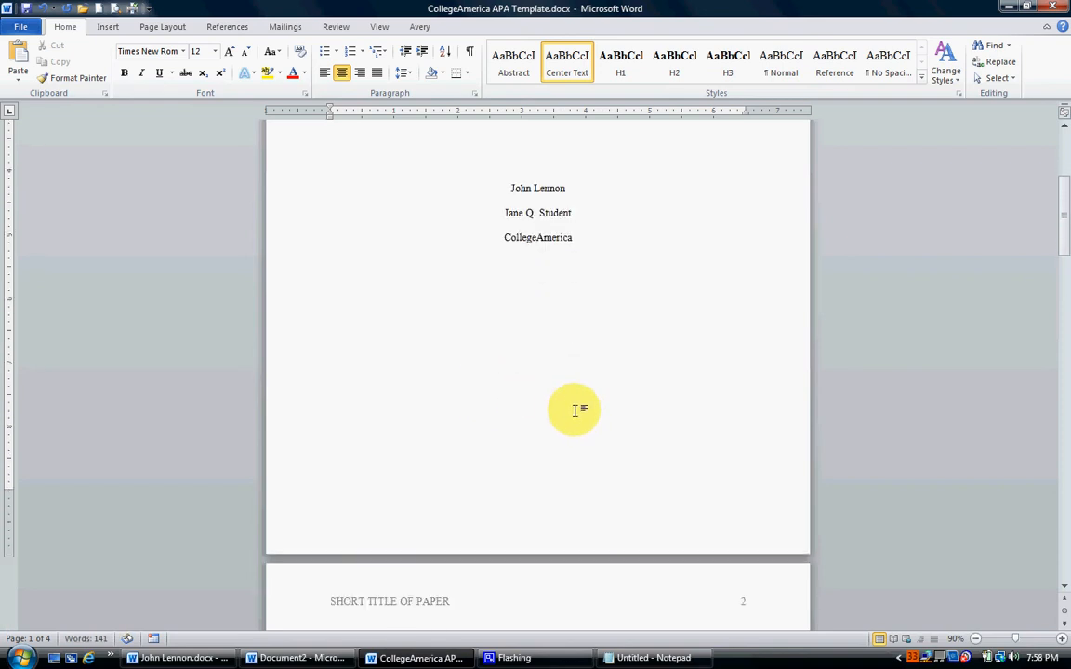
scroll(568, 379, "down", 6)
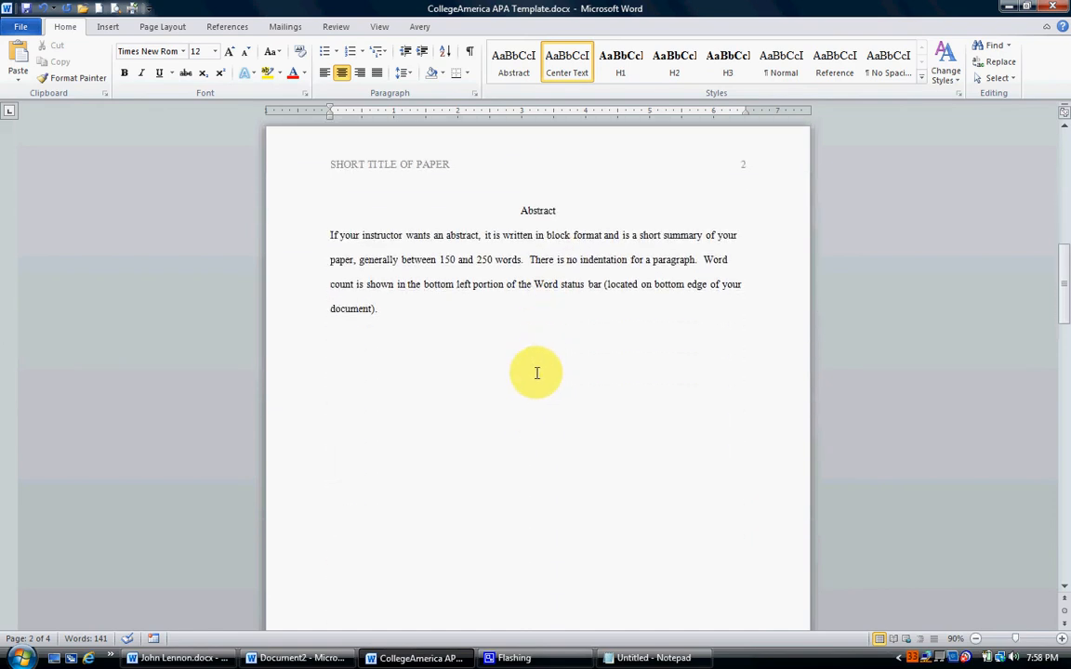
double_click(405, 167)
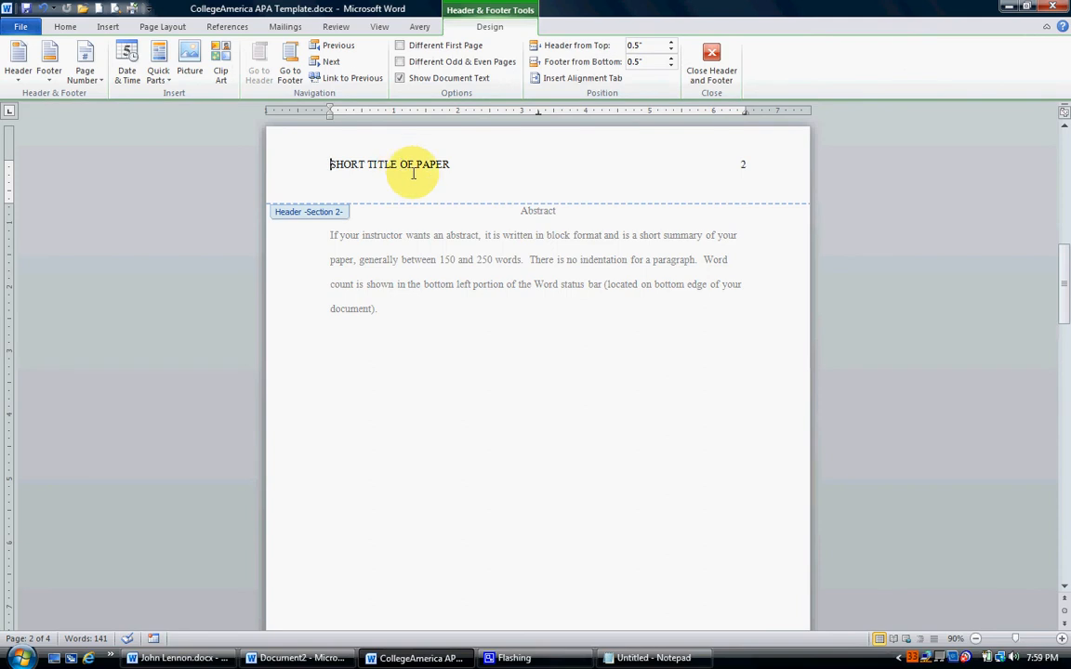
left_click_drag(452, 164, 330, 163)
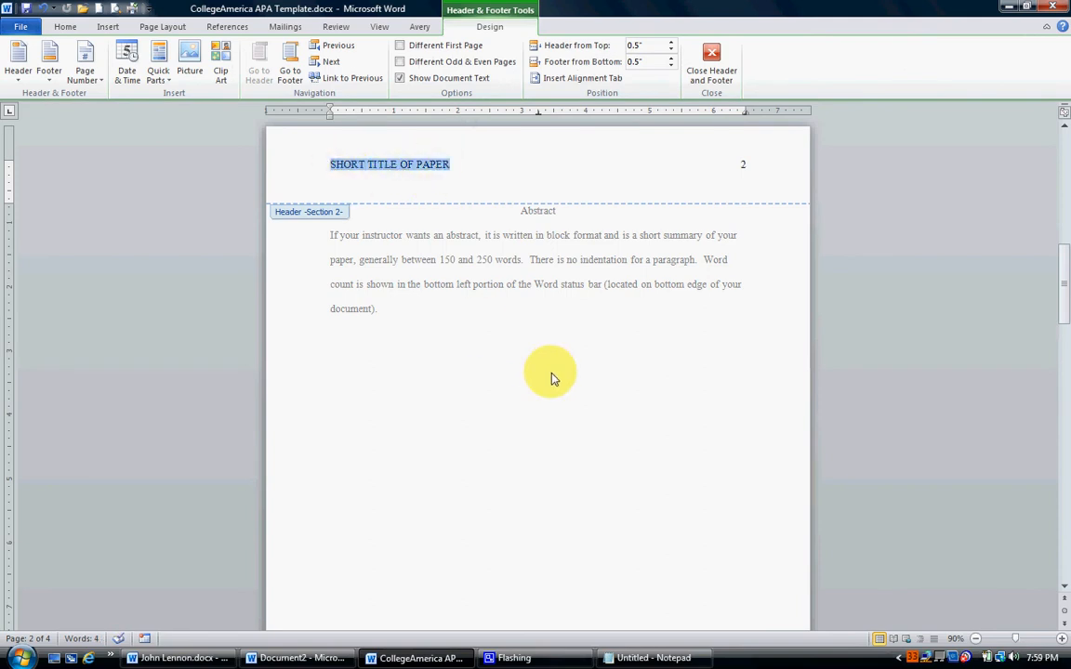
type("JOHN LENNON")
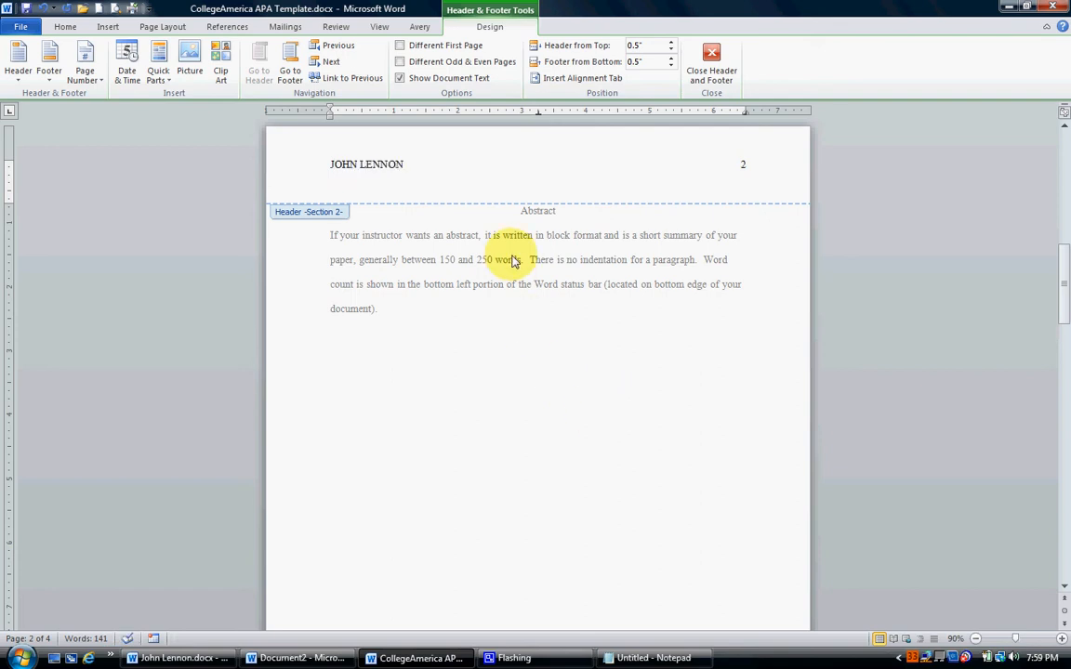
double_click(511, 258)
Delete the Abstract heading, its instruction paragraph and the page break so the body page follows the title page.
scroll(526, 280, "down", 5)
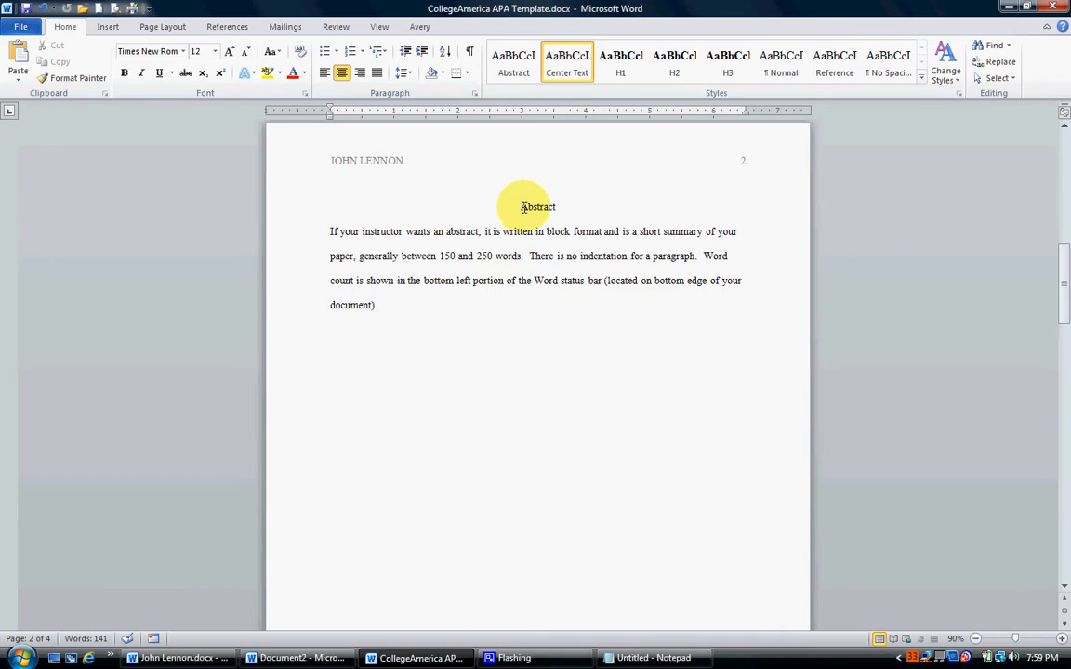
left_click_drag(520, 206, 561, 337)
key("Delete")
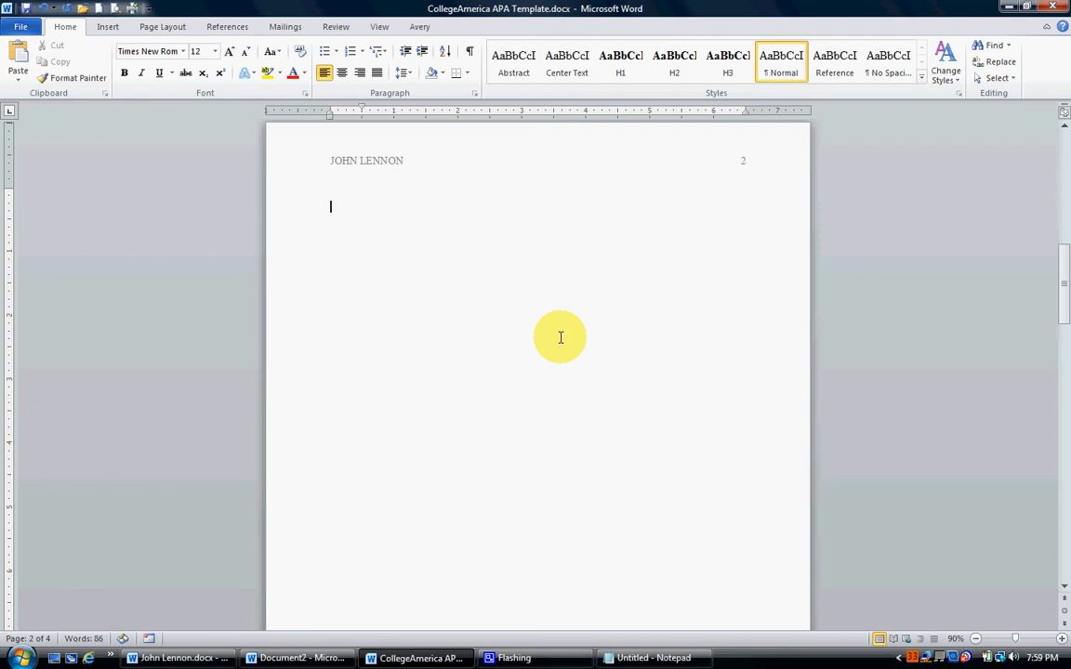
key("Delete")
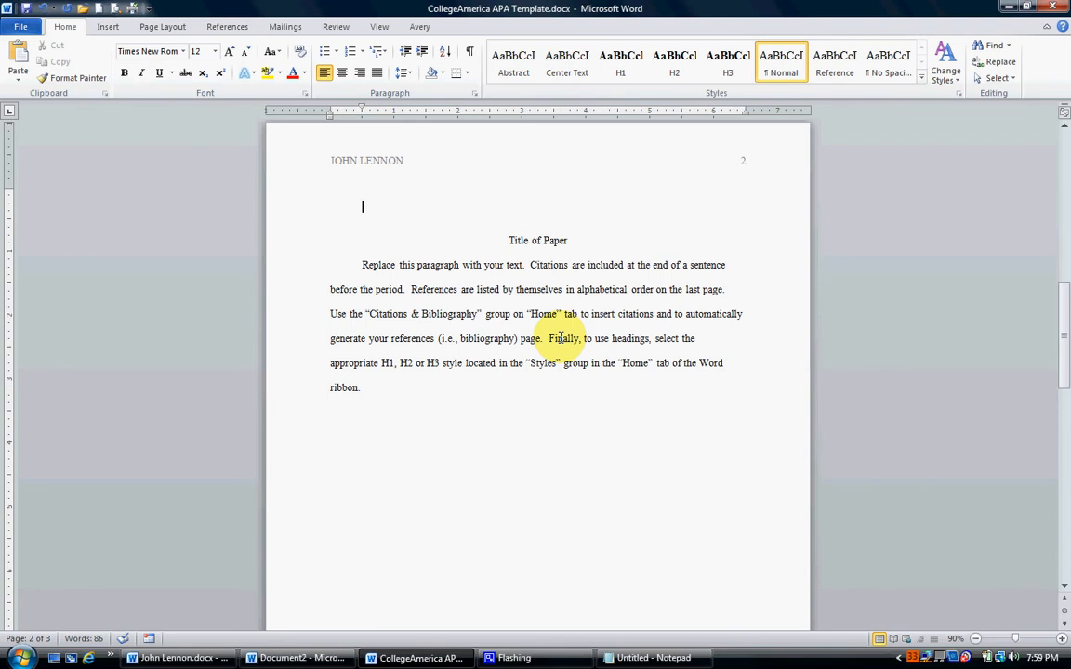
key("Delete")
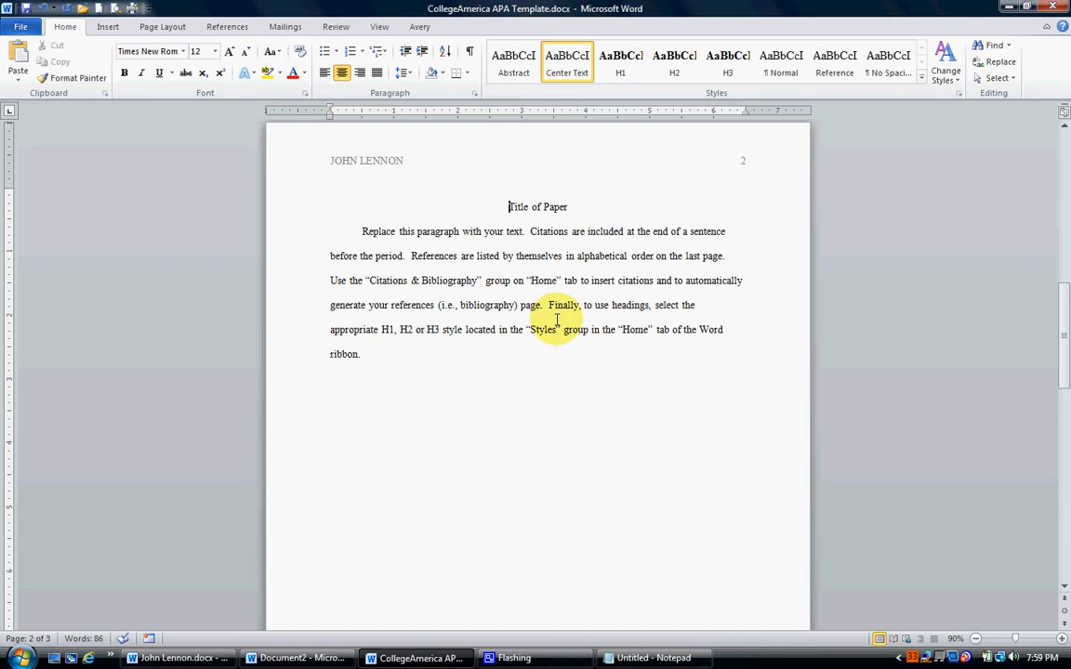
Replace the Title of Paper placeholder above the body text with John Lennon.
left_click_drag(506, 206, 555, 204)
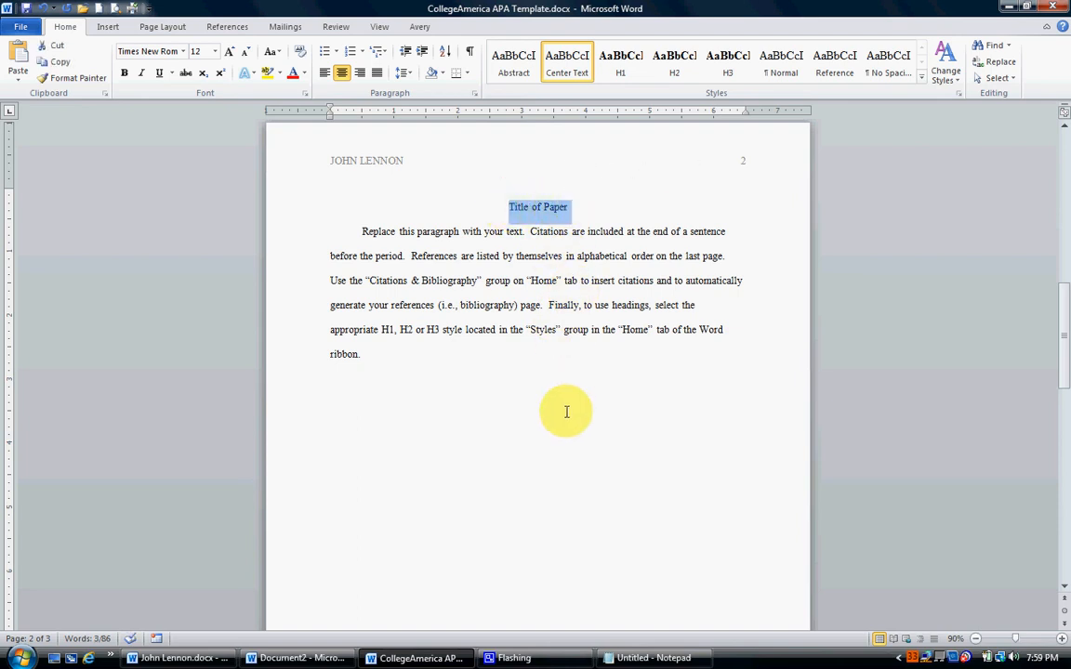
type("John Lennon")
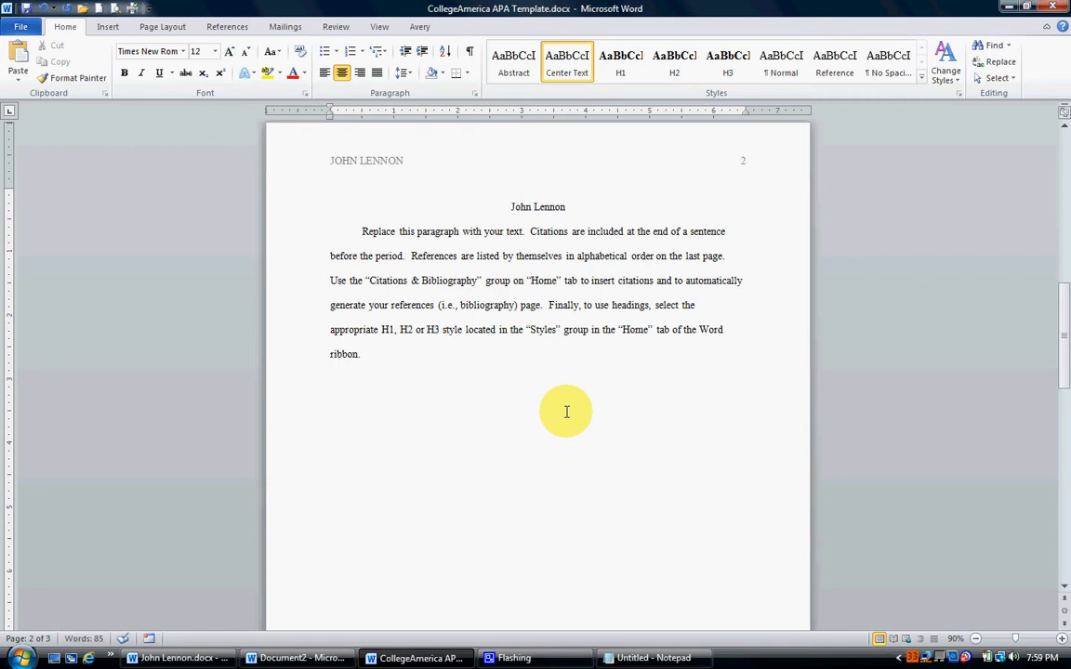
left_click(453, 280)
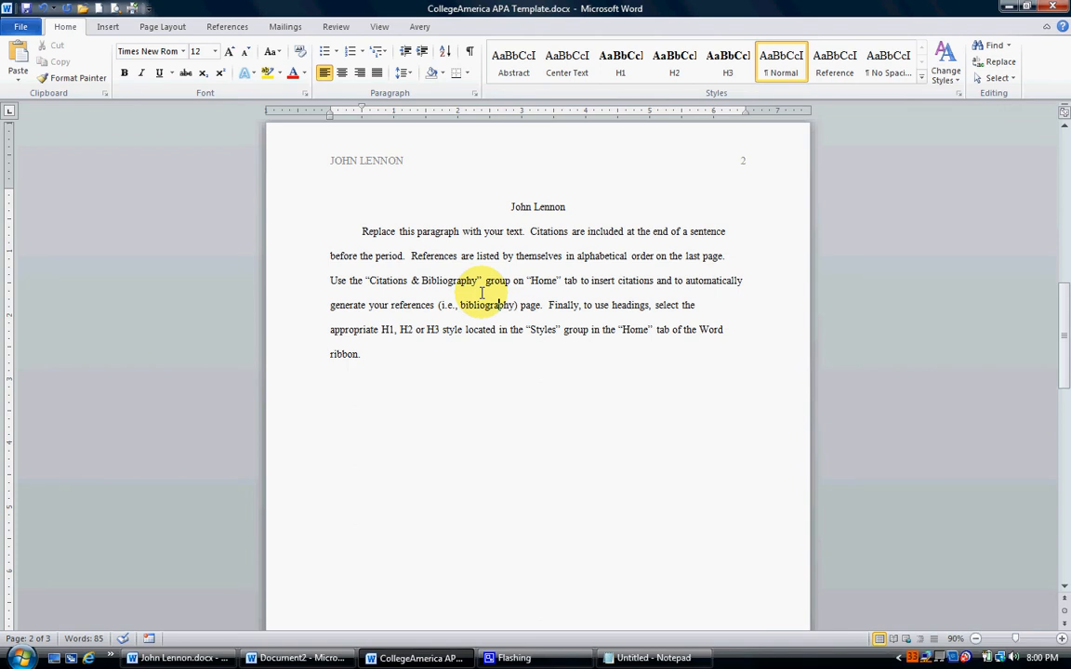
Select the template's placeholder body paragraph, and copy the essay's body text in John Lennon.docx from the opening paragraph through the peak performer section.
left_click(167, 658)
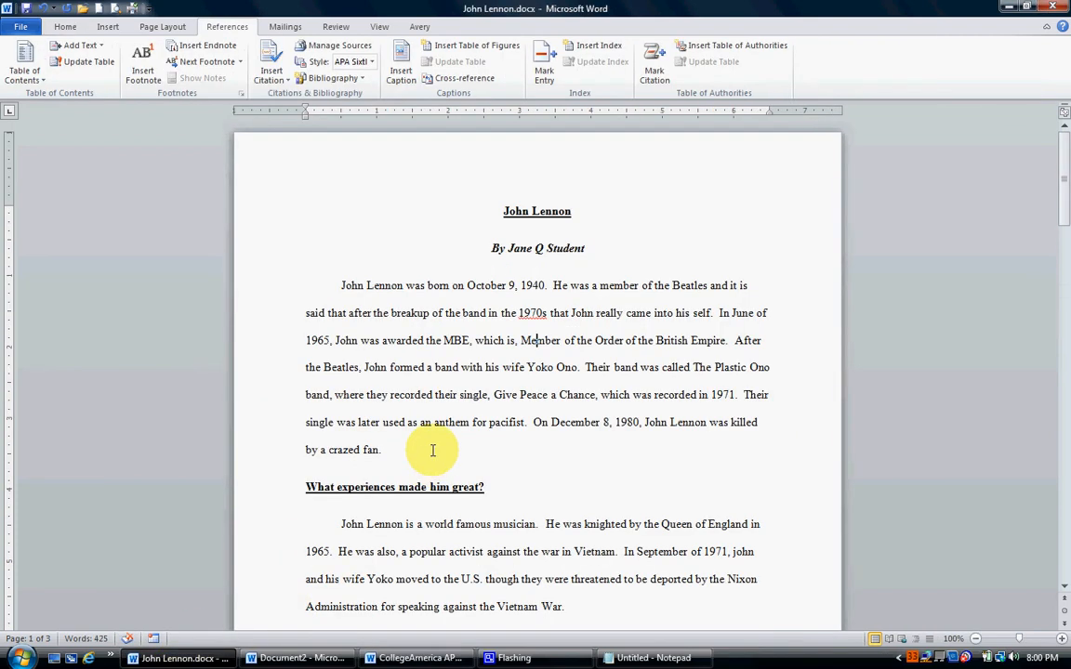
left_click(297, 658)
left_click(409, 656)
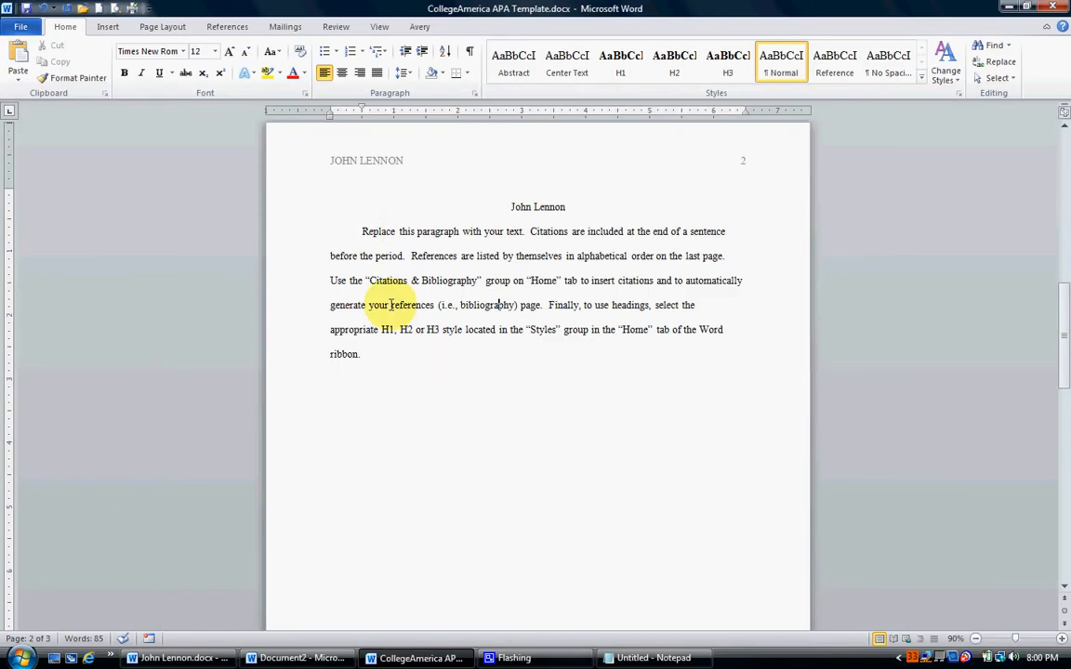
left_click_drag(360, 231, 523, 443)
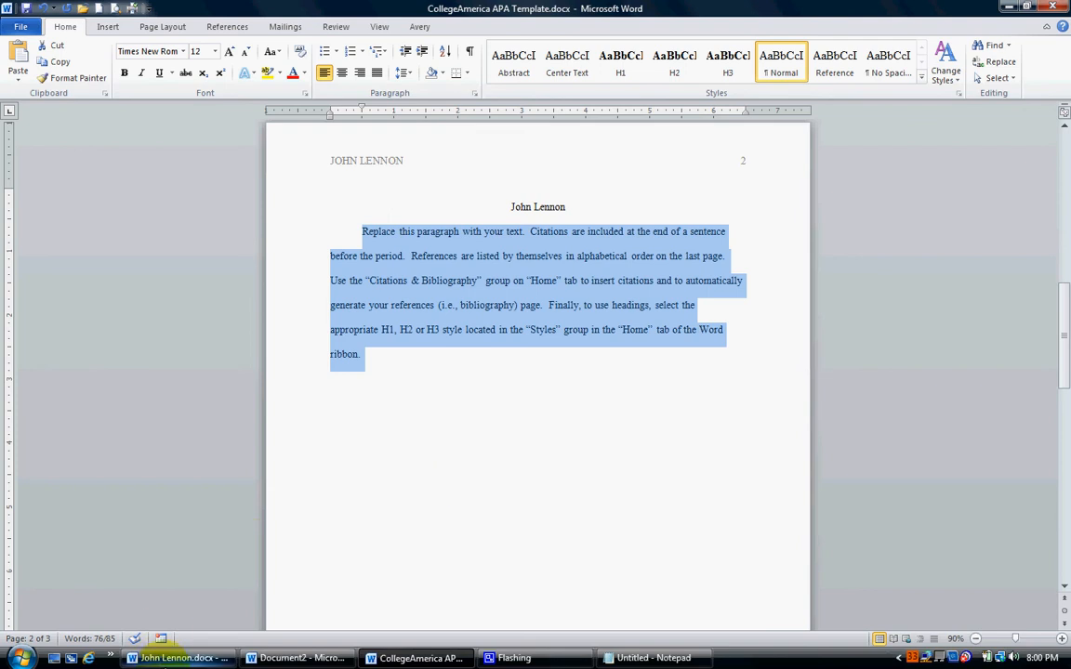
left_click(181, 657)
scroll(473, 394, "down", 3)
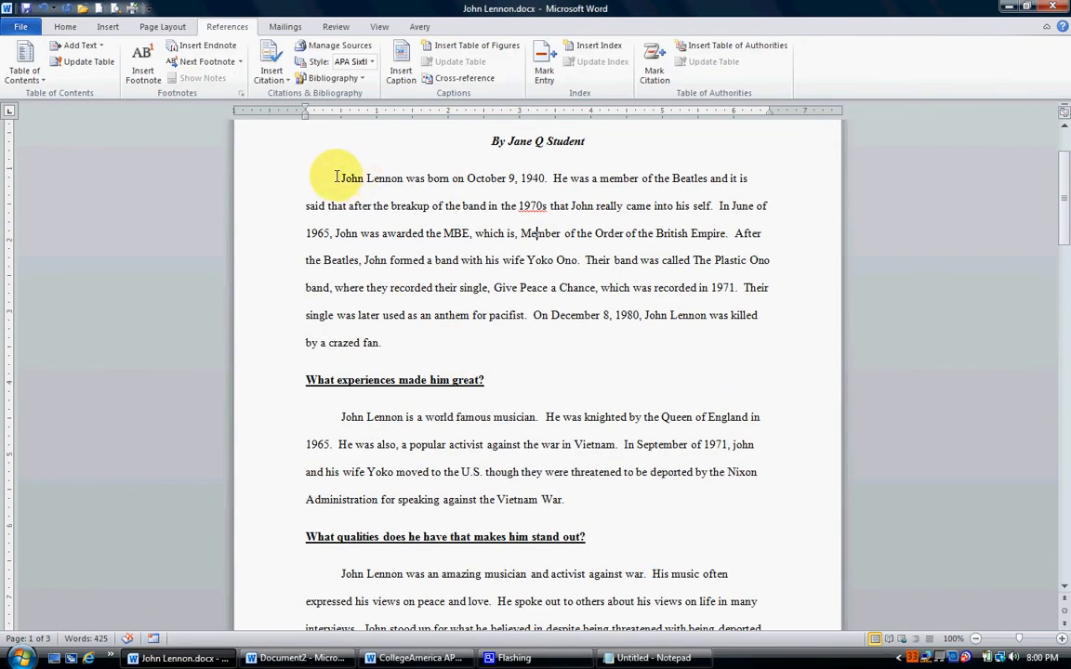
left_click_drag(340, 178, 583, 503)
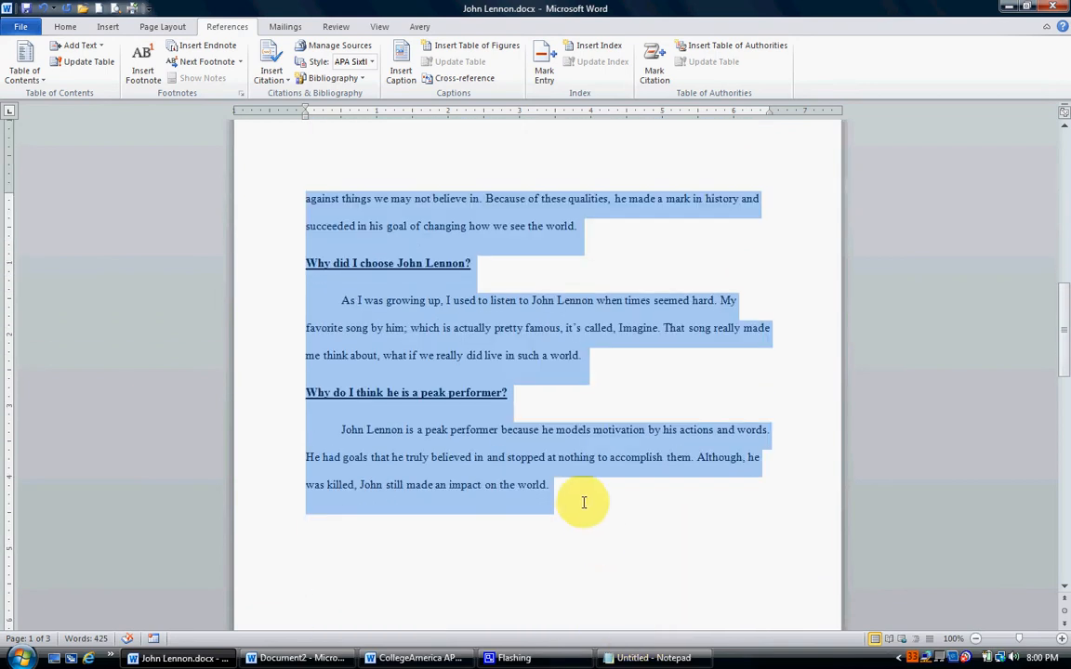
right_click(386, 316)
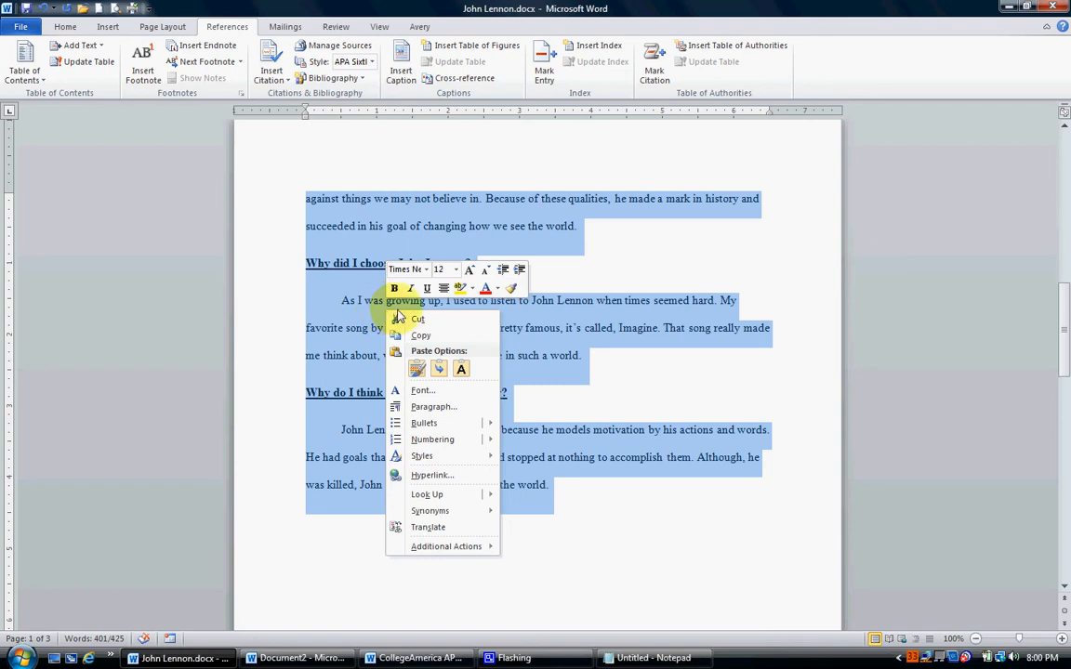
left_click(423, 338)
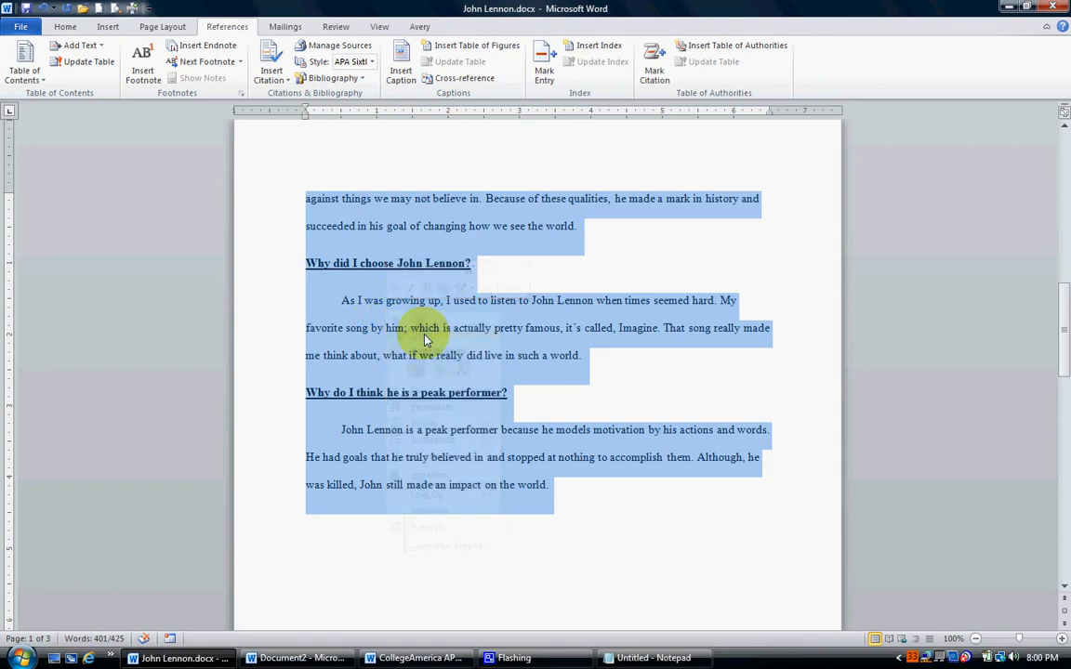
In CollegeAmerica APA Template.docx, paste the copied essay text over the placeholder body paragraph with its source formatting kept.
left_click(418, 659)
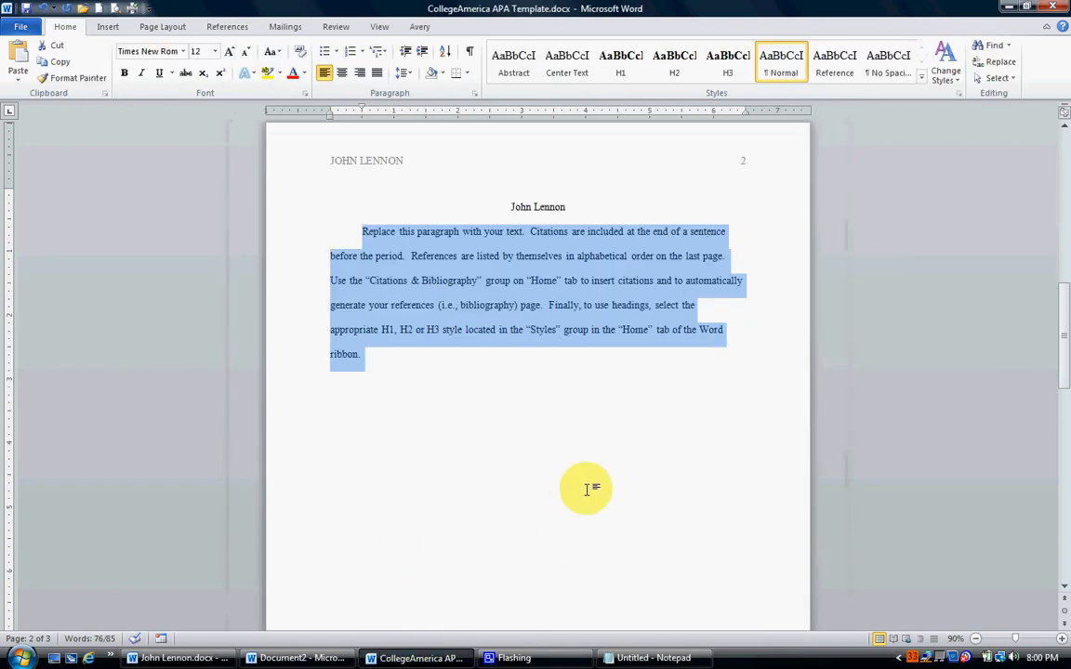
right_click(435, 269)
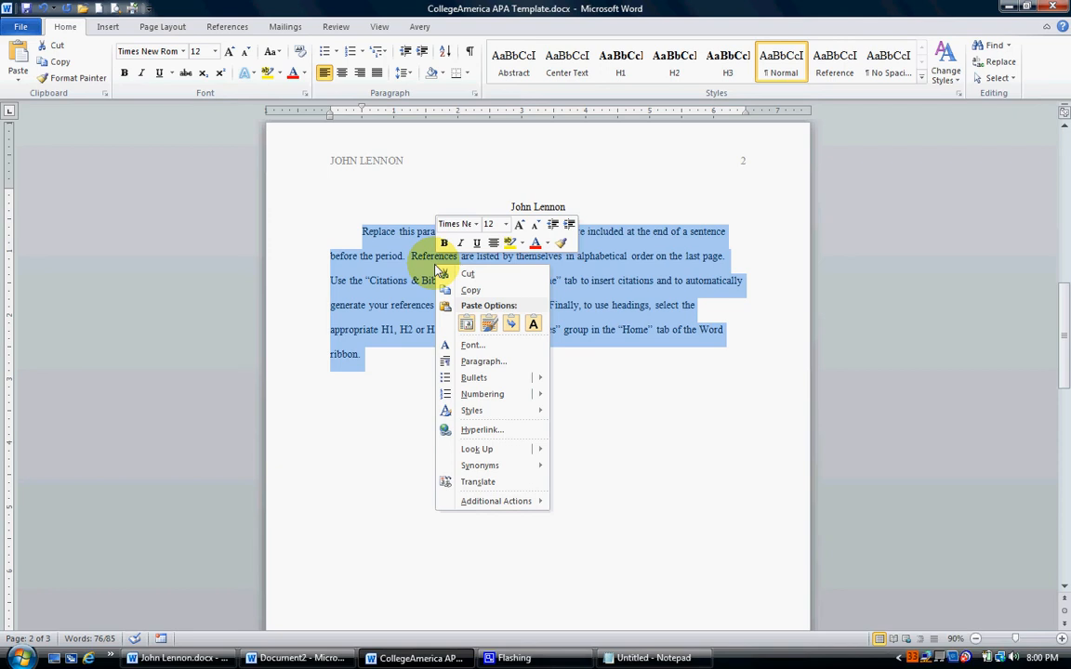
left_click(488, 324)
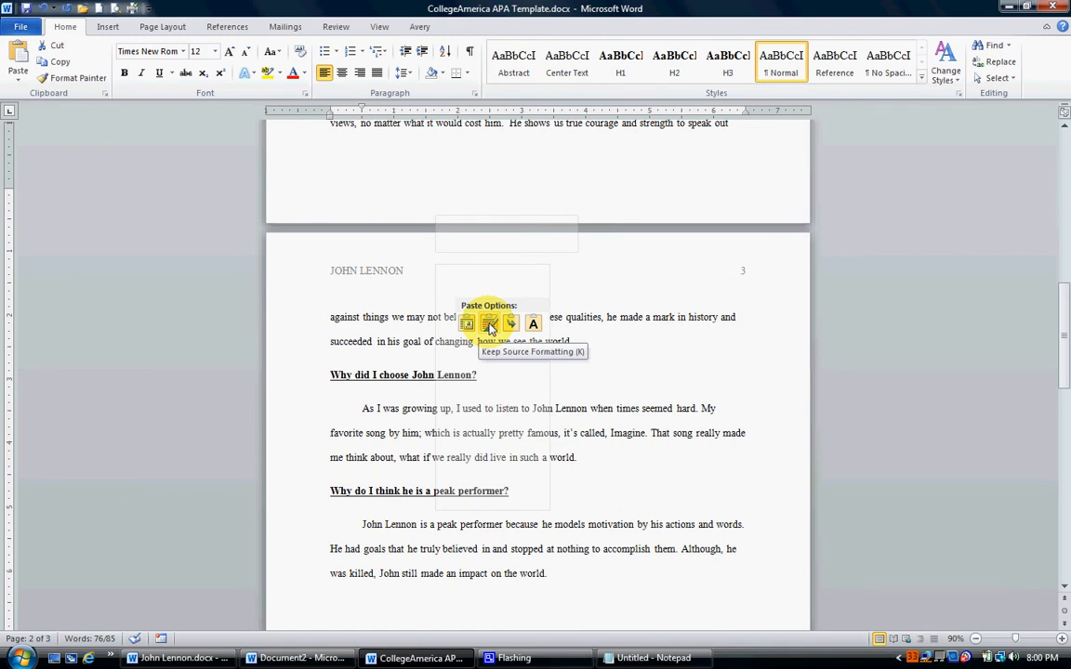
left_click(489, 324)
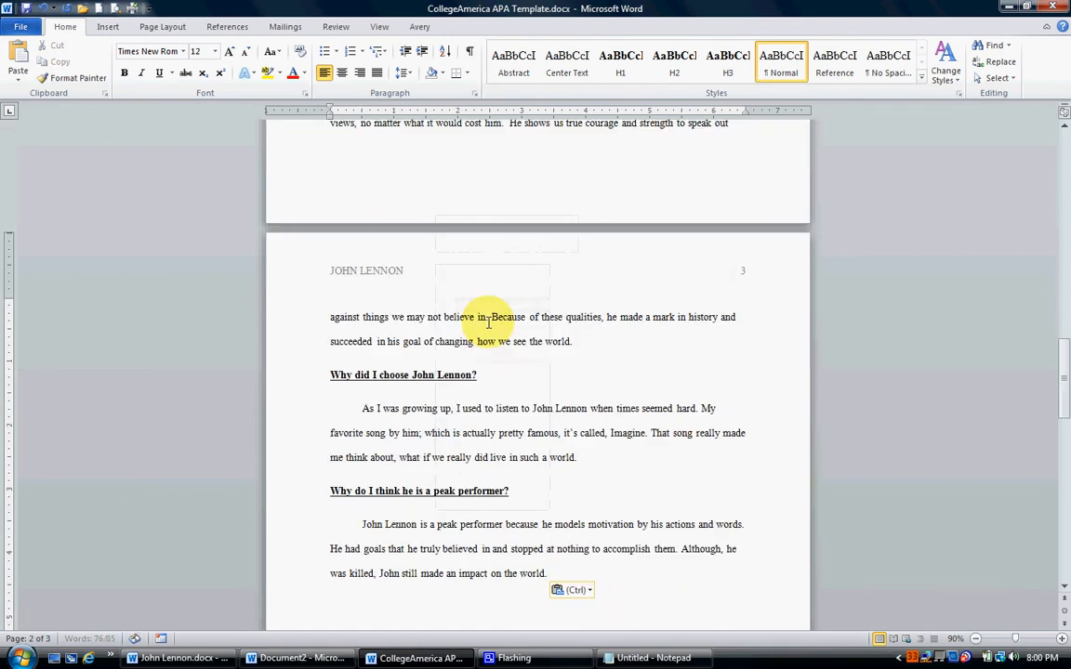
Indent the first line of the essay's opening paragraph below the John Lennon title.
scroll(470, 337, "up", 1)
scroll(471, 337, "up", 5)
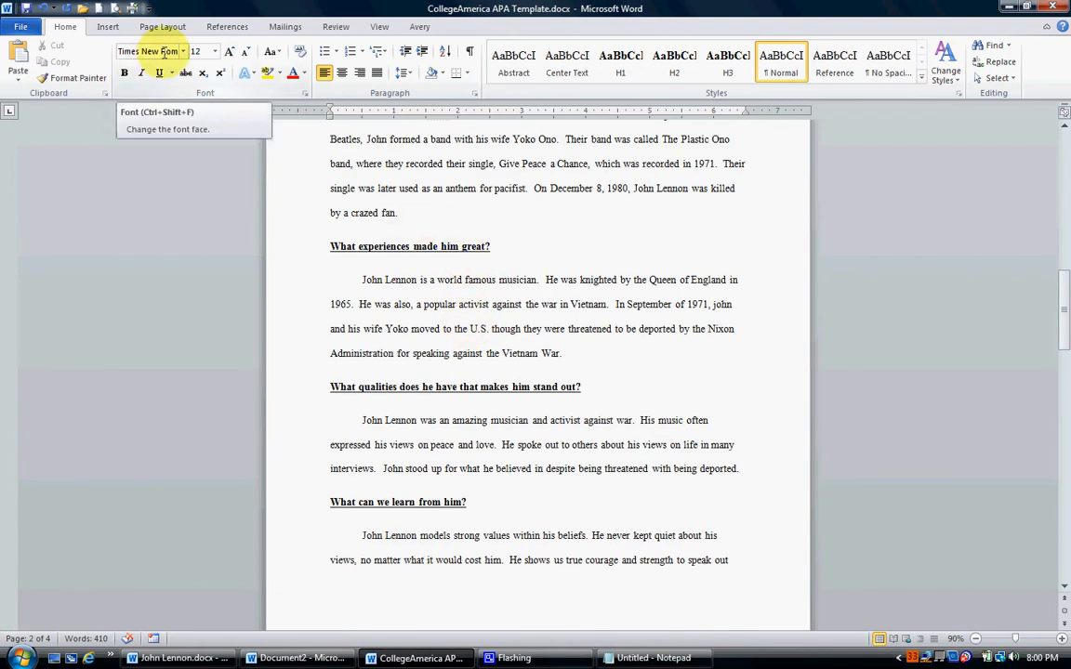
scroll(510, 342, "up", 4)
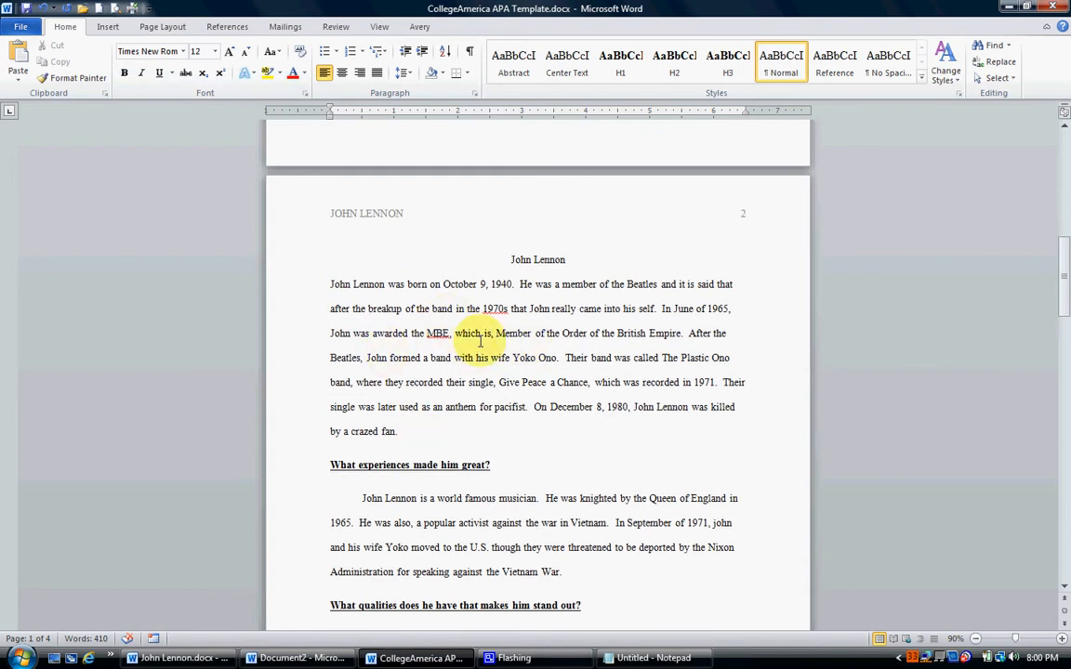
left_click(330, 285)
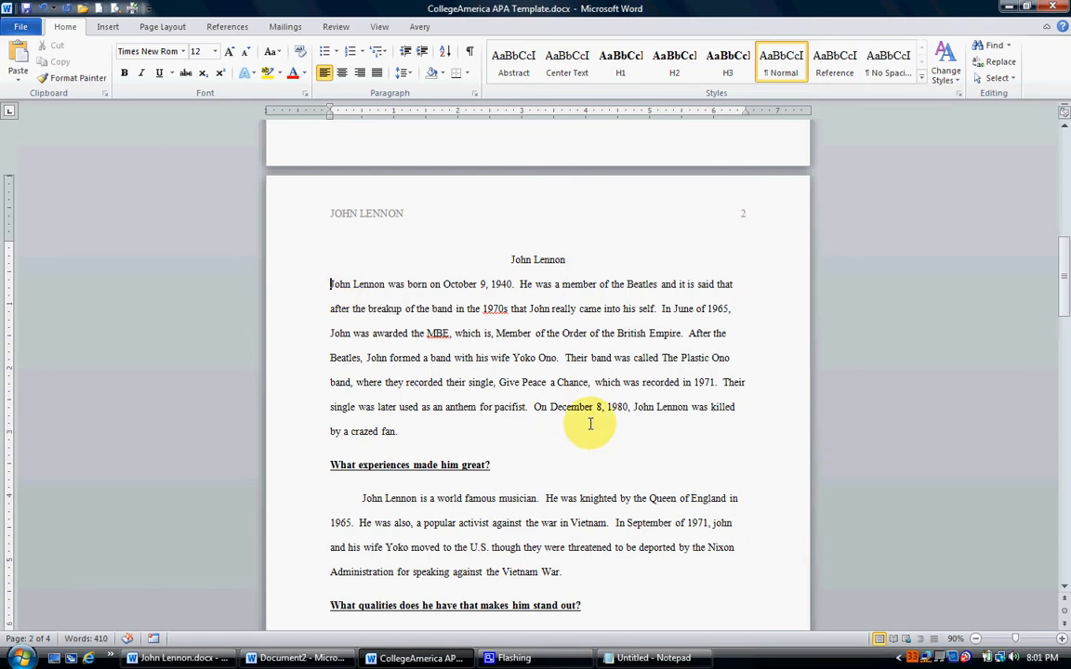
key("Tab")
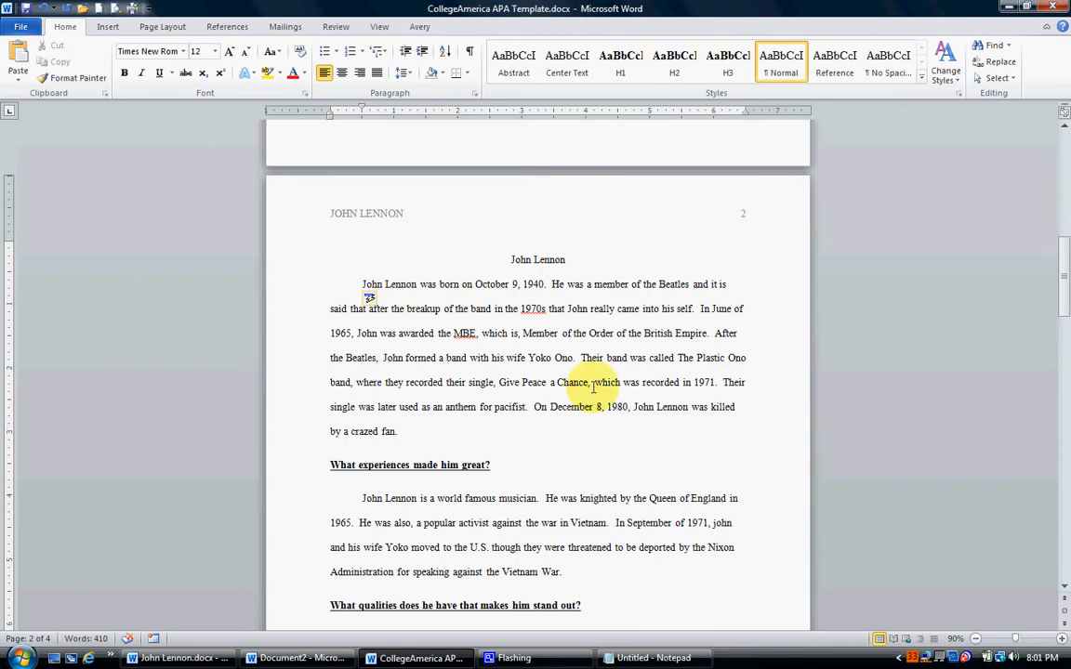
Remove the underline and bold from the heading "What experiences made him great?" and apply the H1 style to it.
scroll(606, 325, "down", 3)
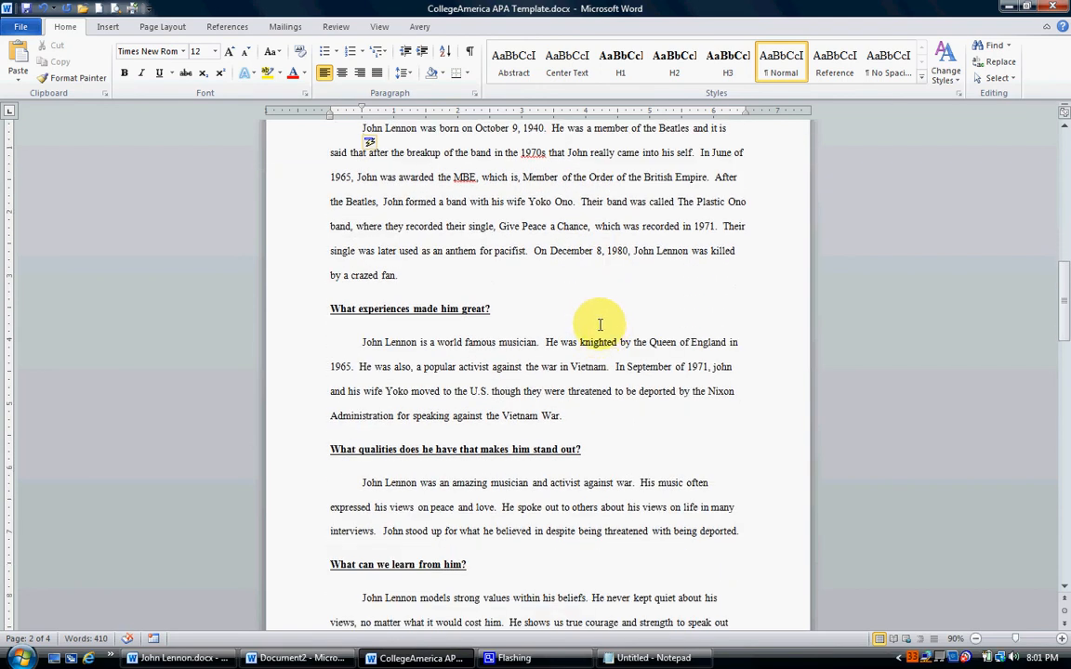
scroll(600, 325, "down", 1)
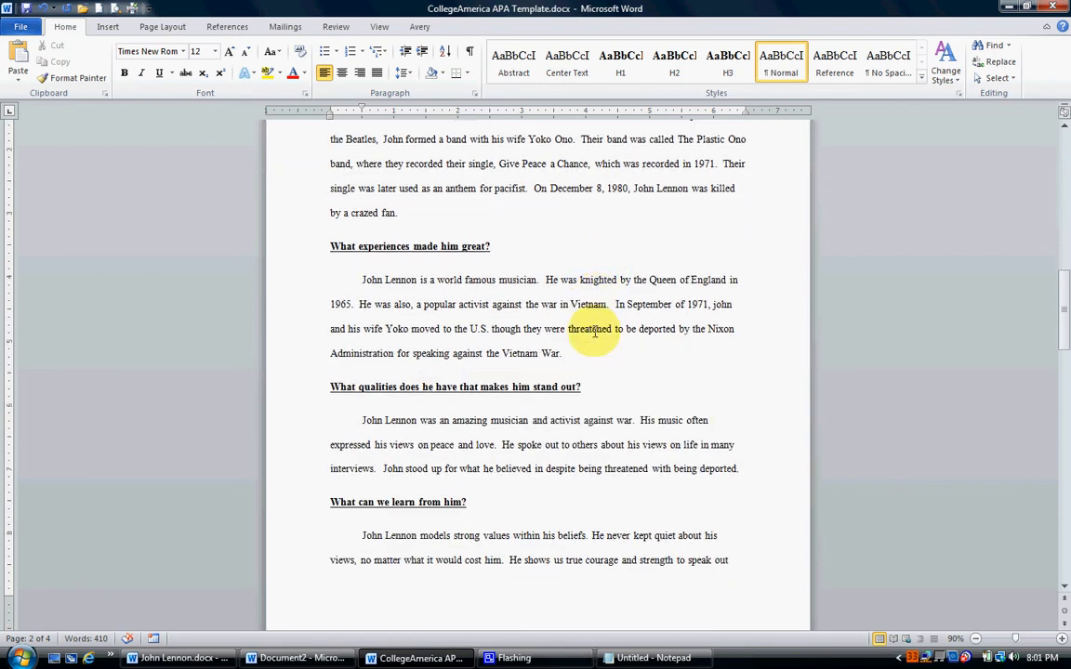
triple_click(393, 246)
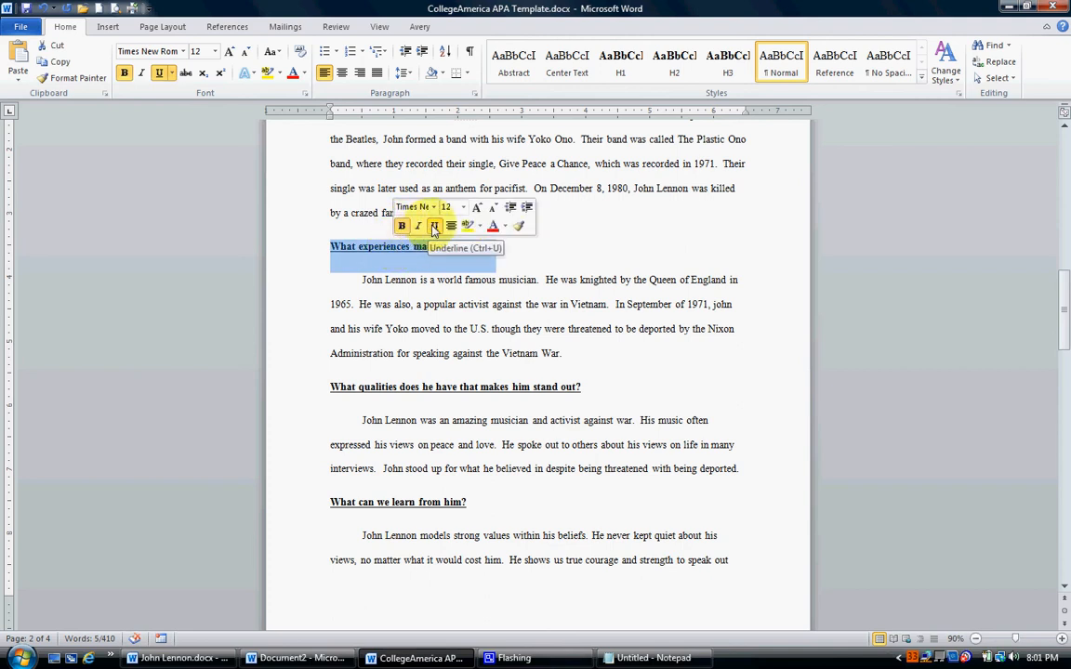
left_click(434, 227)
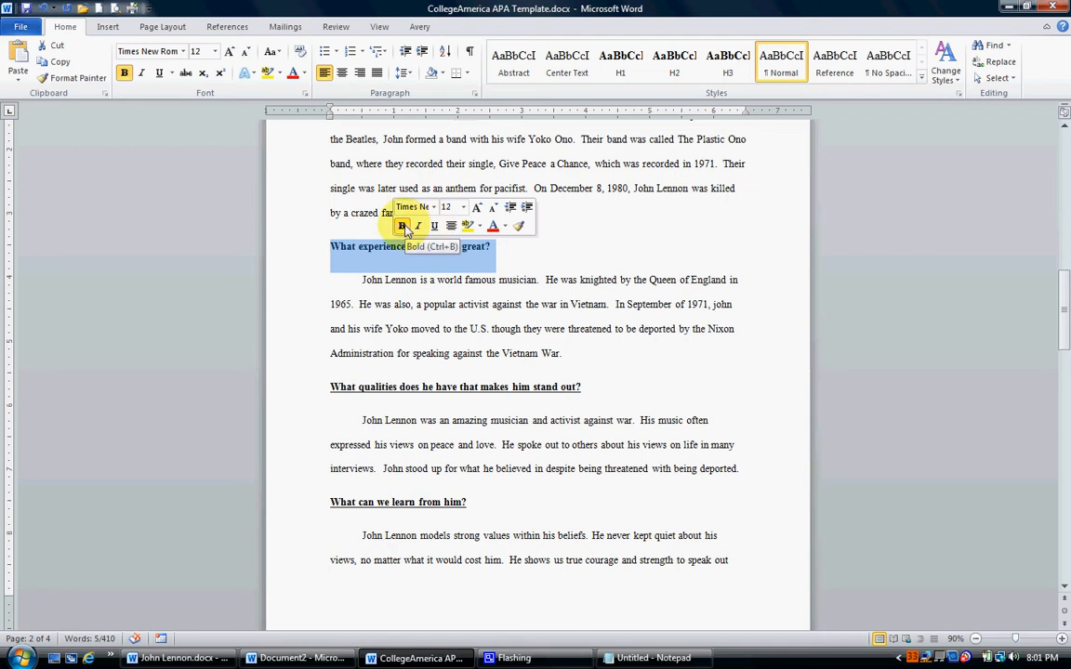
left_click(402, 226)
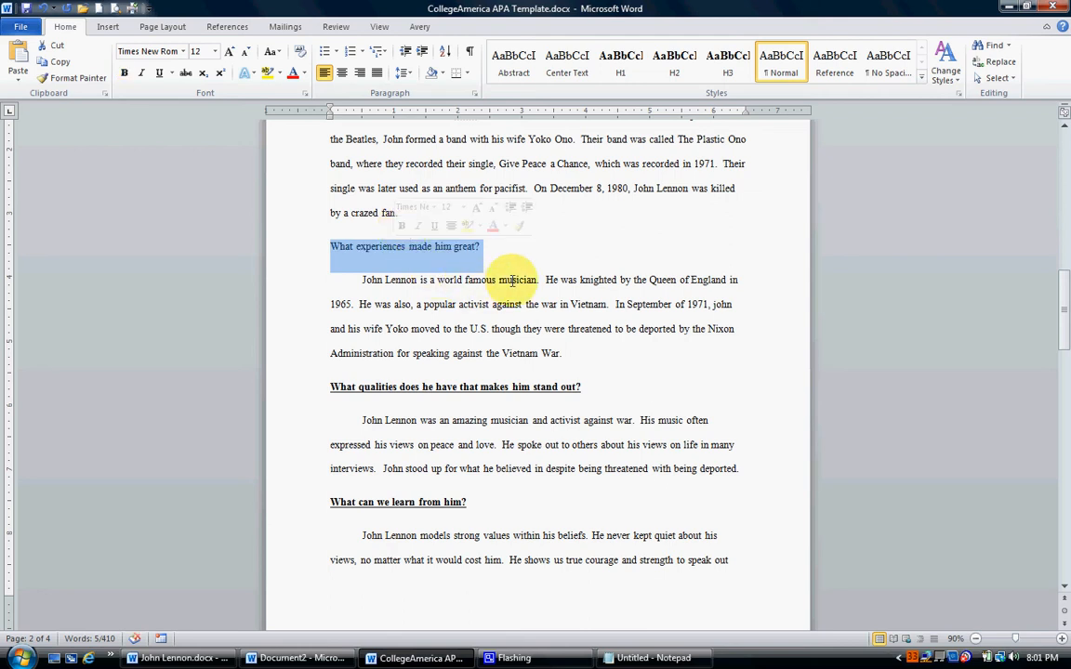
left_click(620, 61)
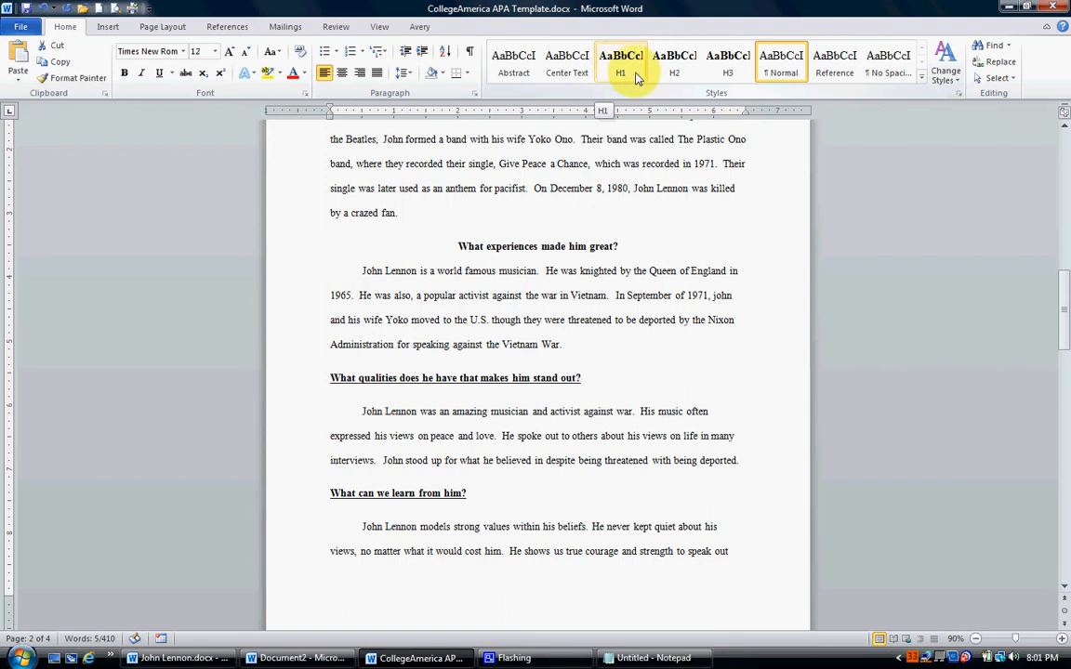
left_click(620, 70)
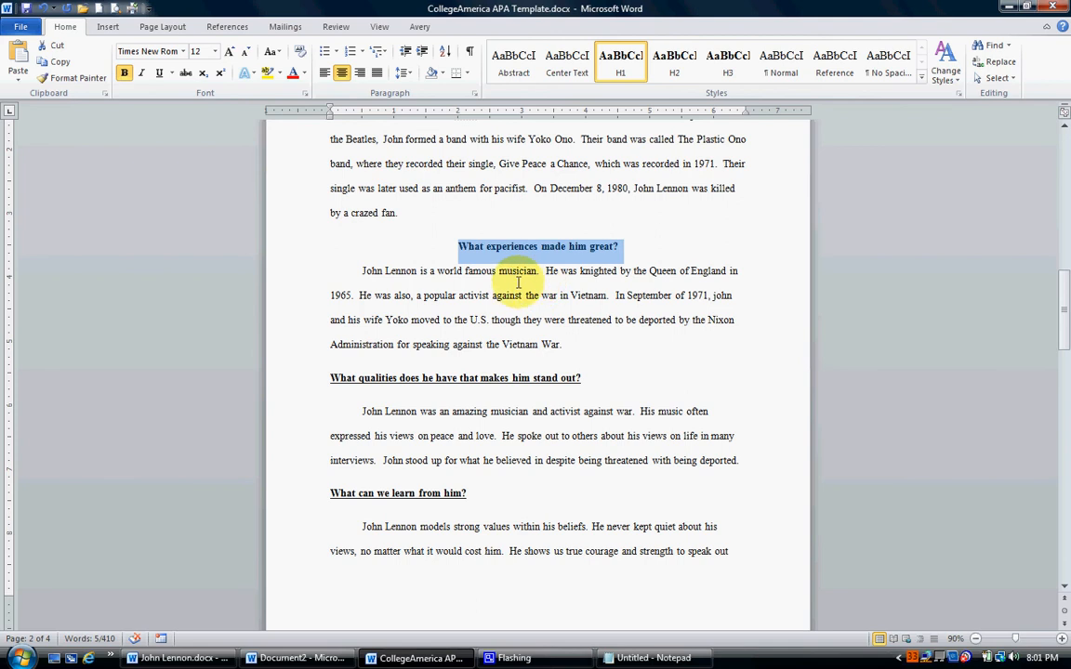
Remove the bold and underline from the heading "What qualities does he have that makes him stand out?" and apply the H1 style to it.
scroll(518, 284, "down", 2)
triple_click(457, 253)
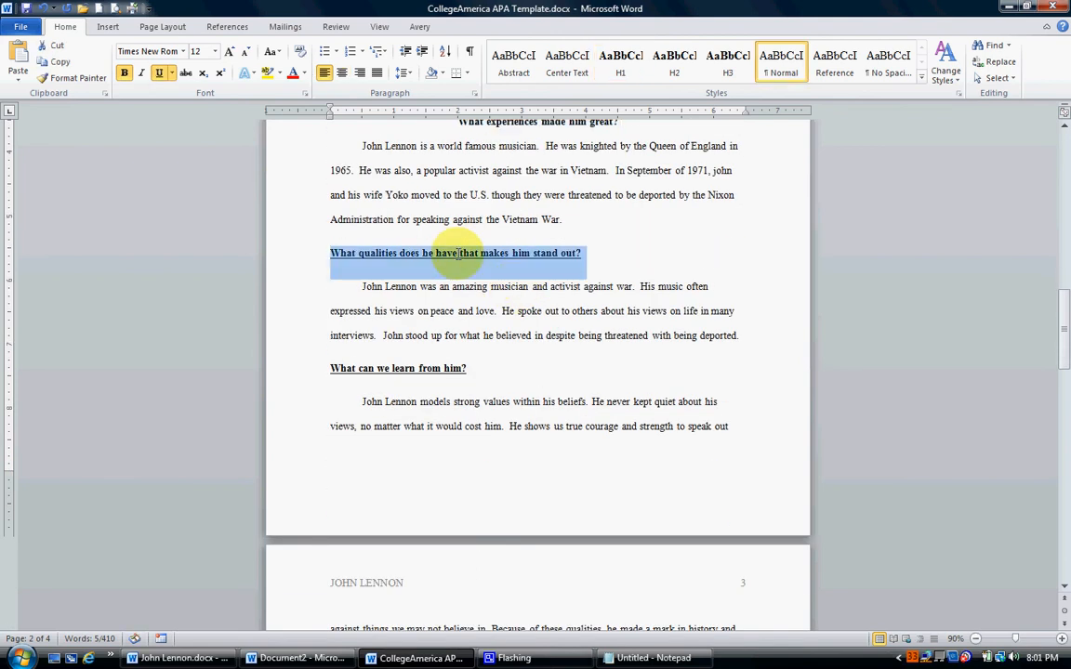
key("ctrl+b")
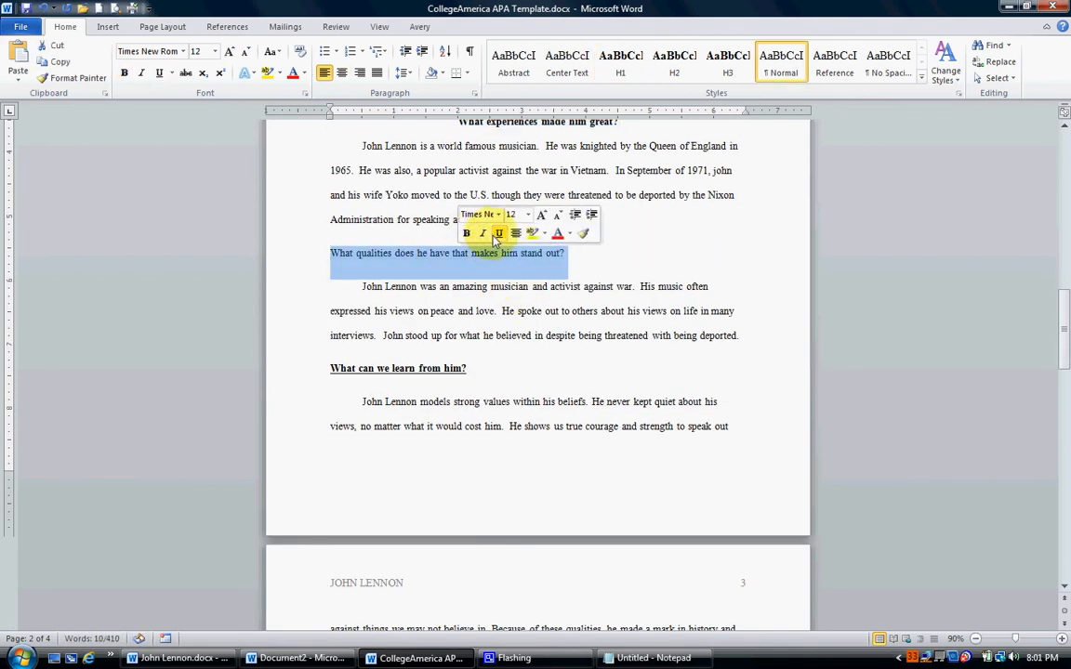
left_click(620, 58)
Clear the bold and underline from the heading "What can we learn from him?" and apply the H1 style to it.
scroll(501, 365, "down", 1)
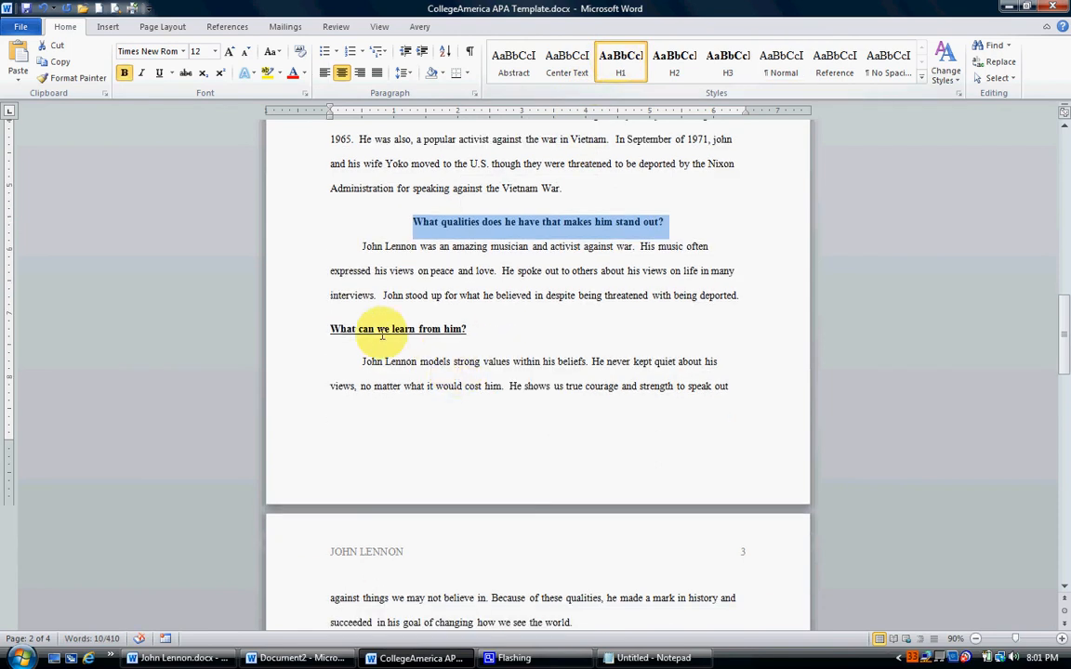
triple_click(376, 330)
left_click(390, 311)
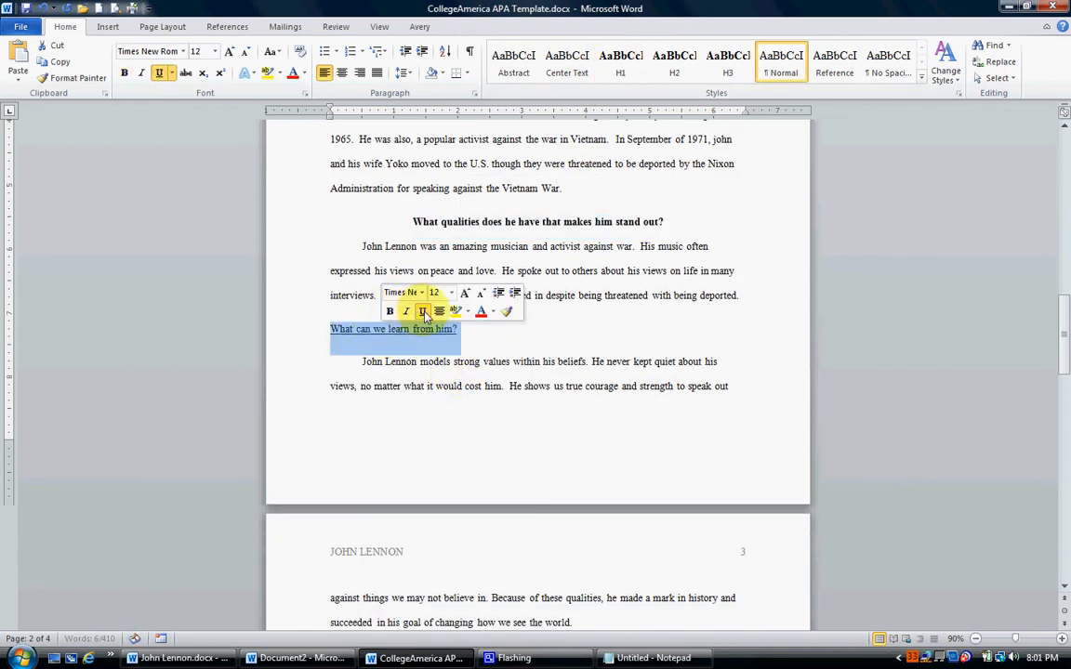
left_click(618, 60)
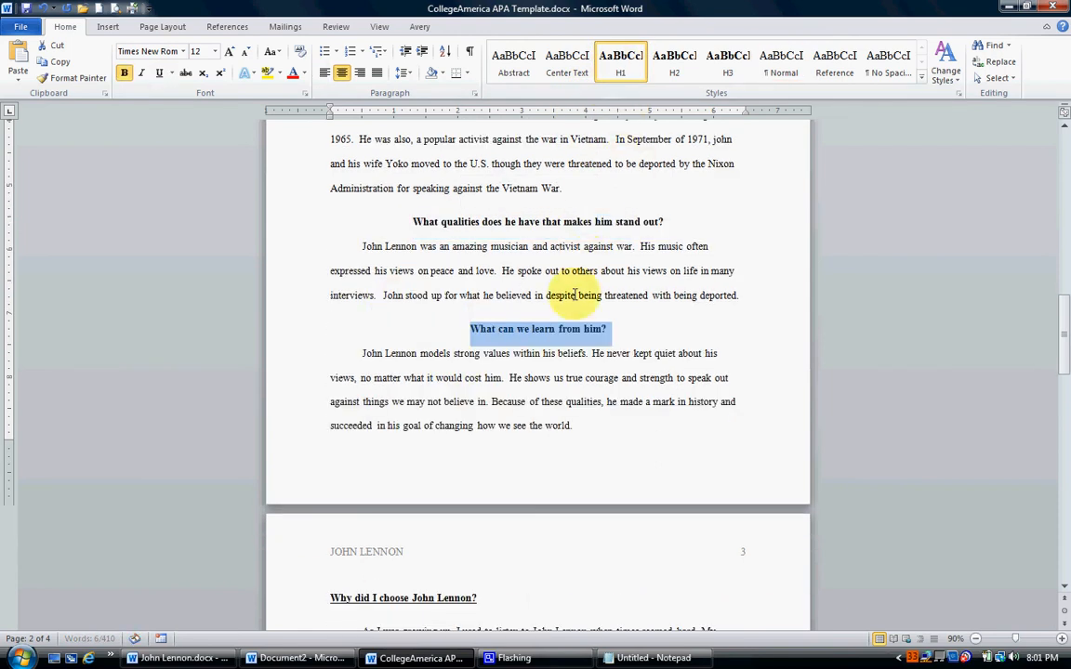
Clear the bold and underline from the heading "Why did I choose John Lennon?" and apply the H1 style to it.
scroll(567, 321, "down", 5)
triple_click(408, 347)
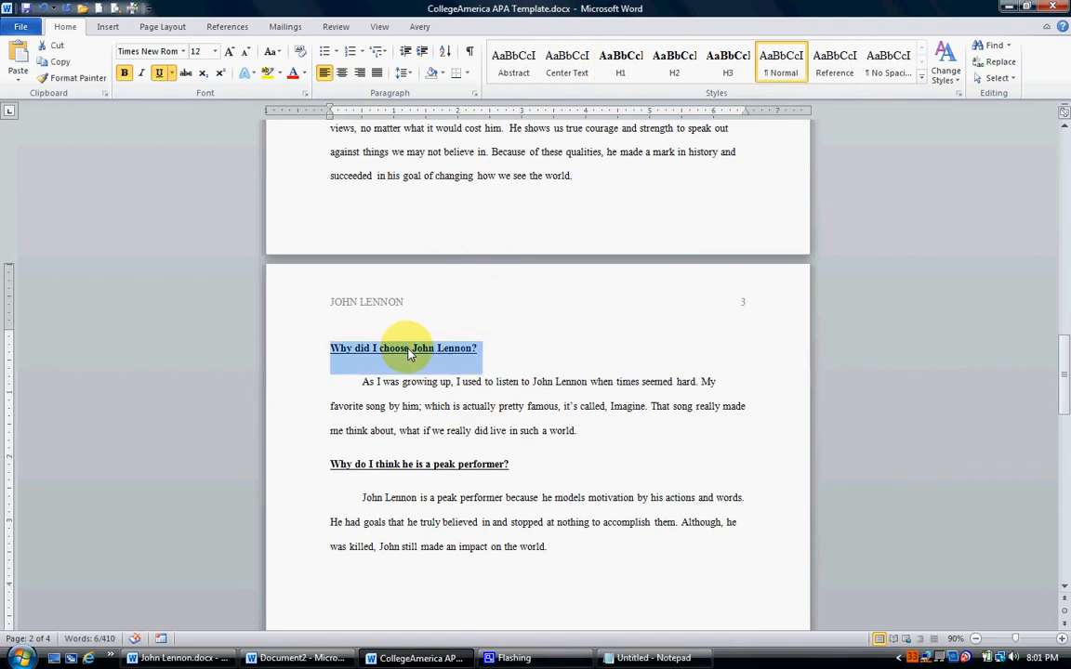
left_click(416, 326)
left_click(447, 328)
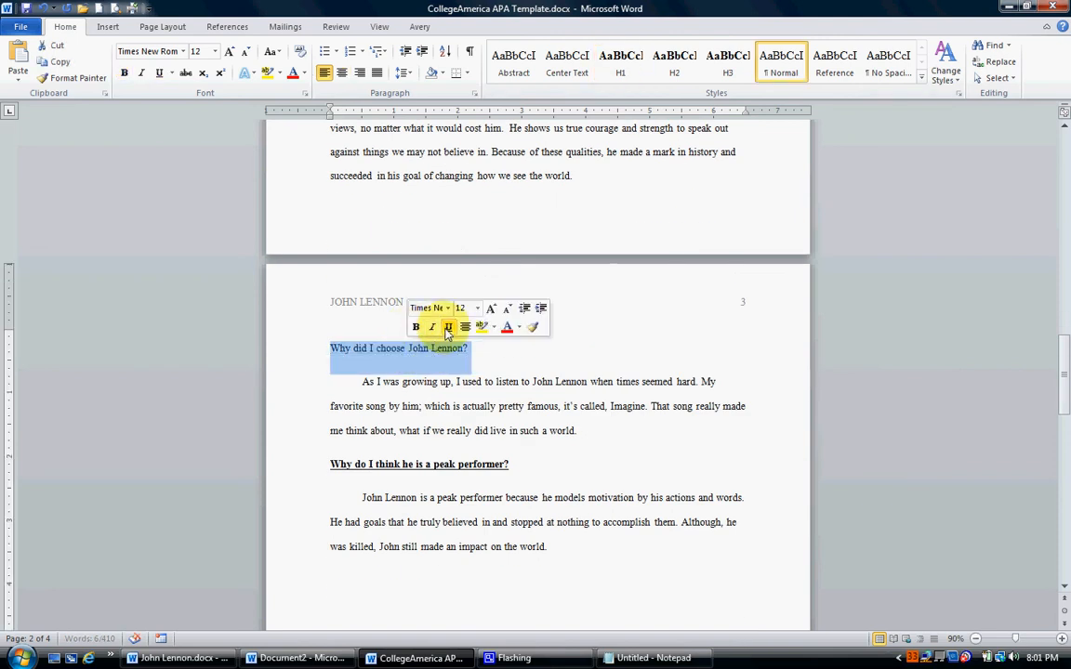
left_click(618, 61)
Clear the bold and underline from the heading "Why do I think he is a peak performer?" and apply the H1 style to it.
scroll(539, 399, "down", 3)
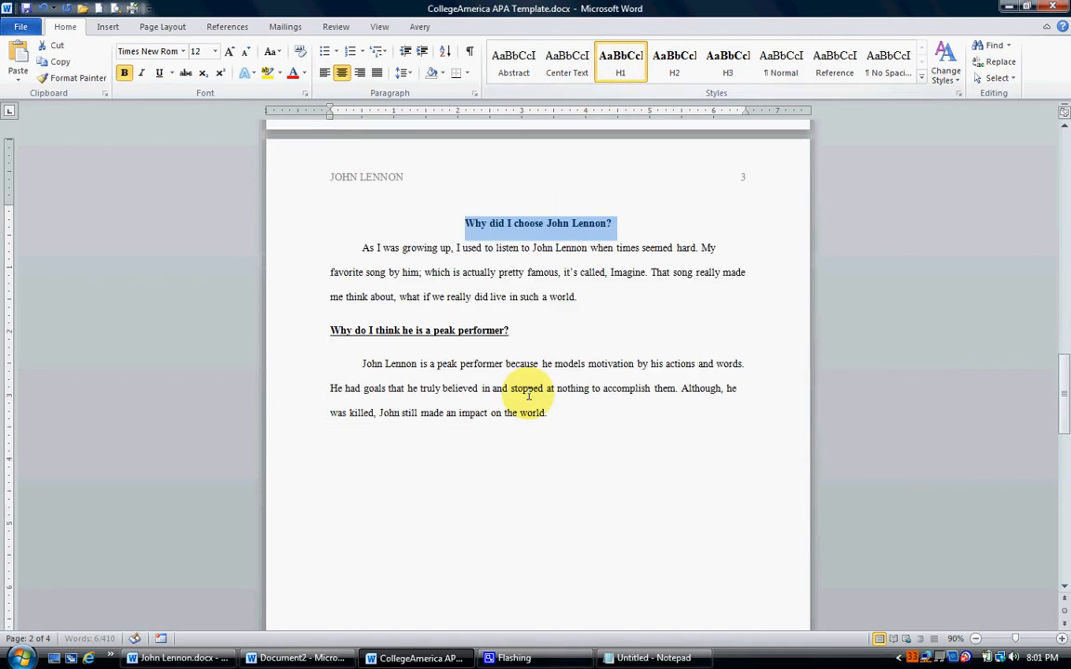
triple_click(401, 340)
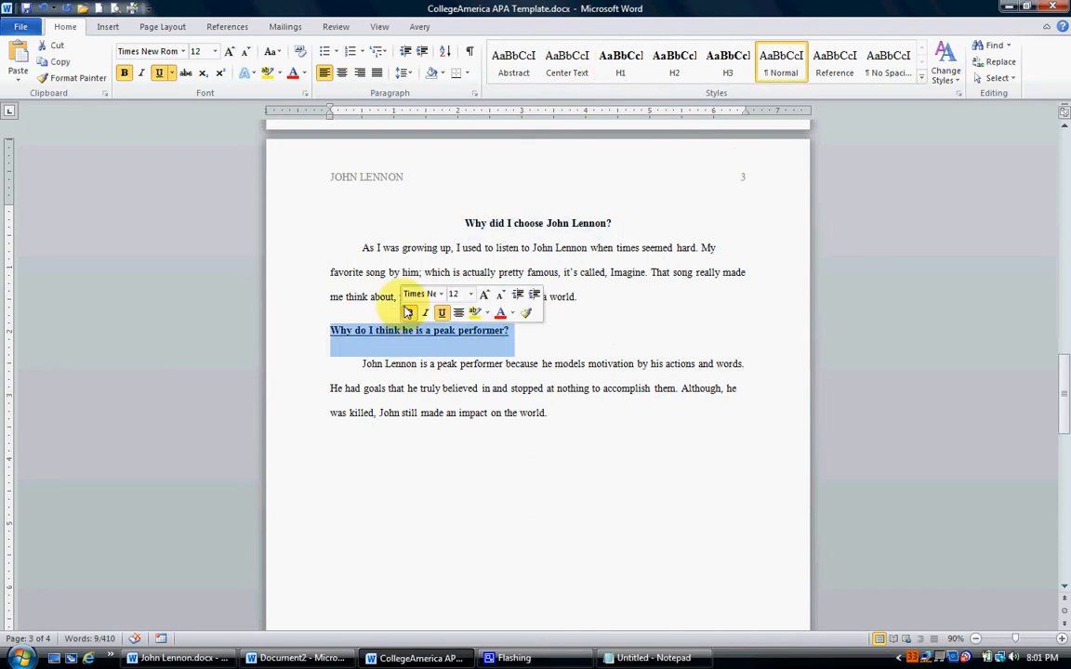
left_click(409, 312)
left_click(441, 313)
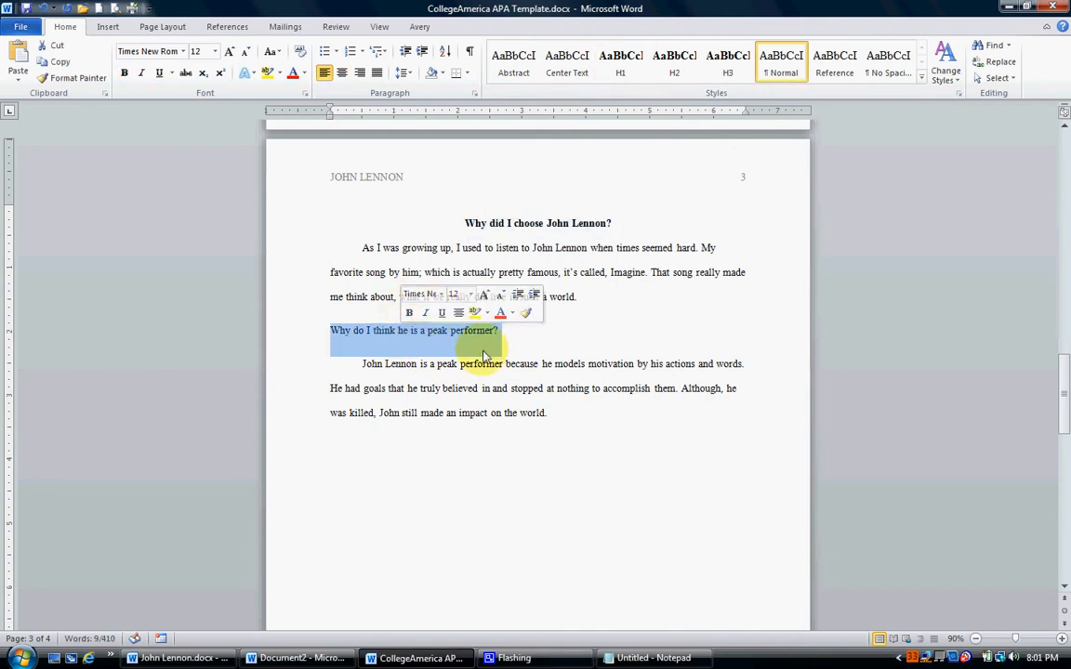
left_click(618, 63)
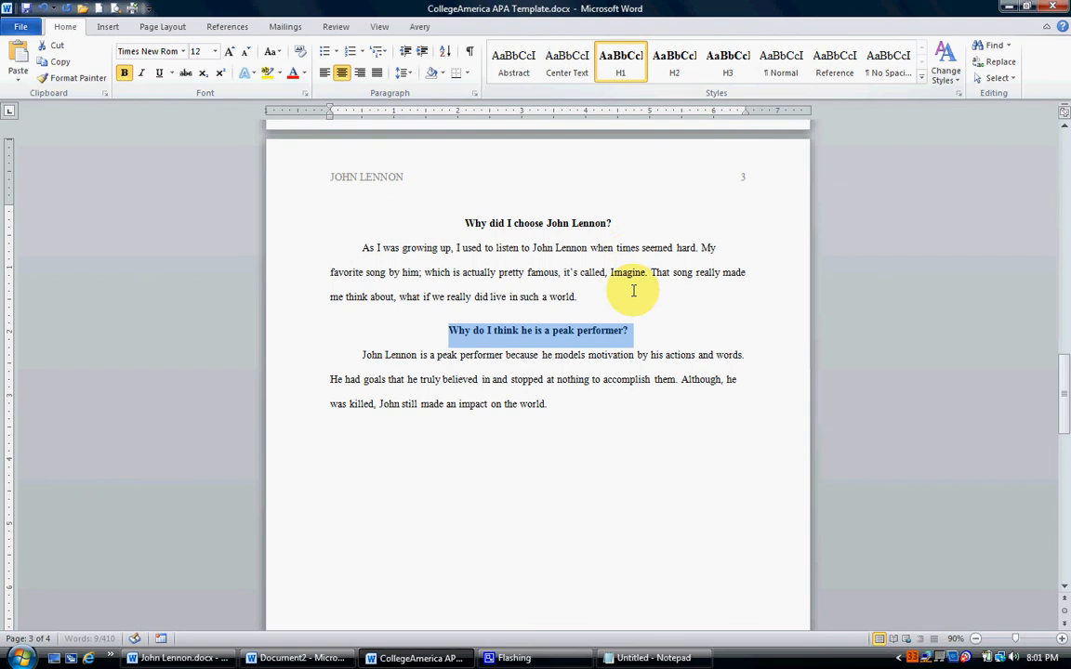
left_click(635, 243)
Review the formatted essay's title, headings and paragraph indents, and highlight the opening paragraph from its second line to its end.
scroll(629, 247, "down", 1)
scroll(629, 246, "down", 1)
scroll(626, 246, "up", 5)
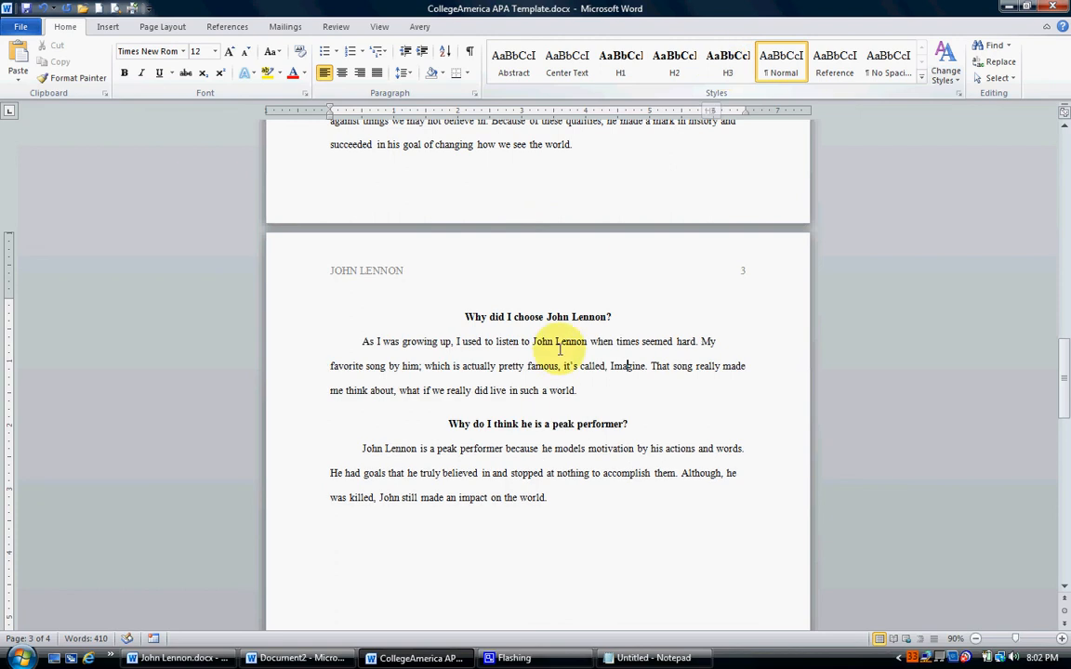
scroll(551, 353, "up", 8)
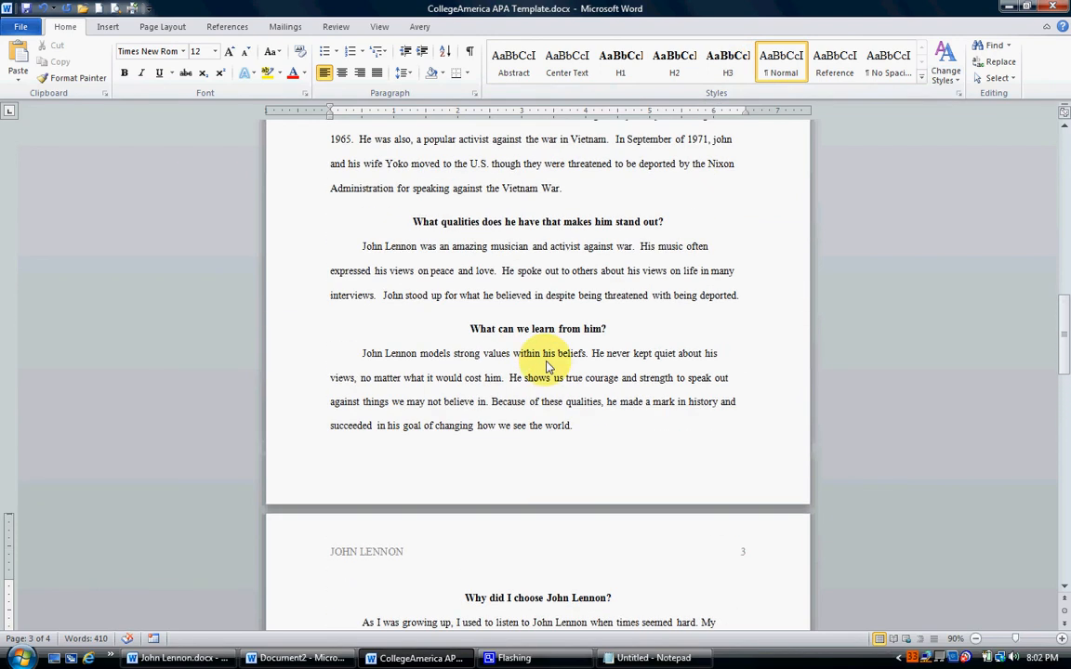
scroll(548, 368, "up", 5)
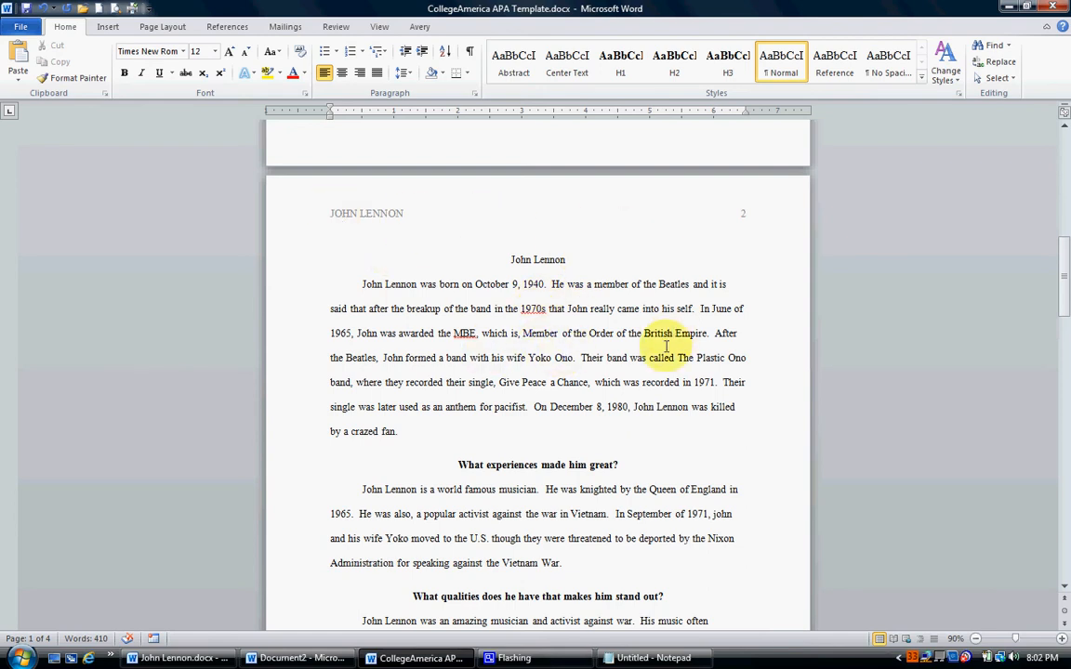
scroll(600, 346, "down", 3)
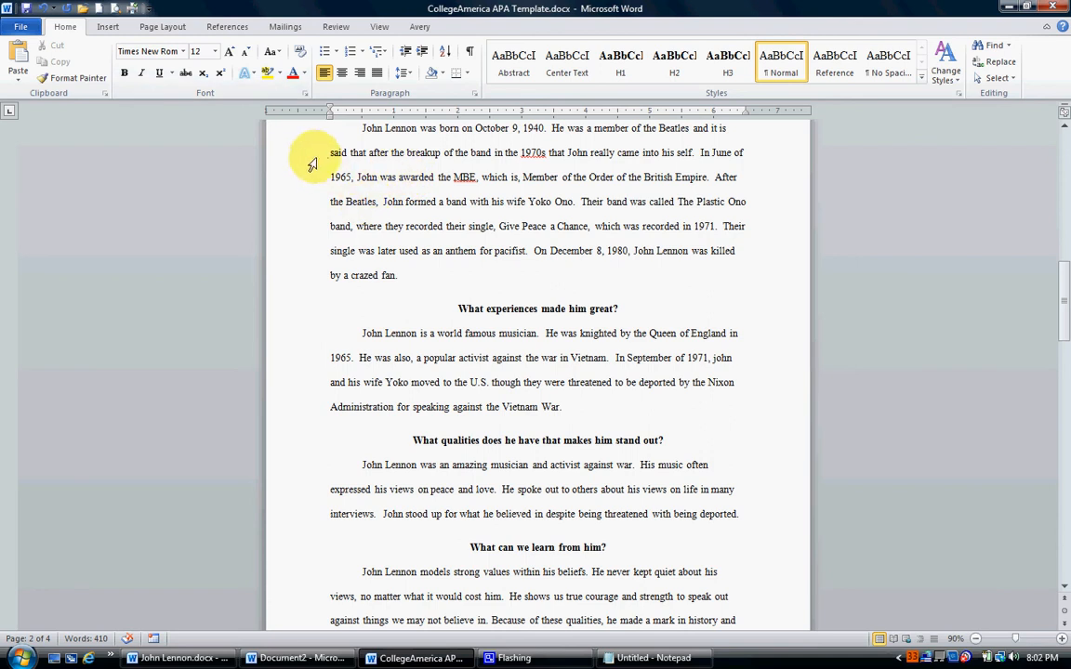
left_click_drag(310, 164, 301, 282)
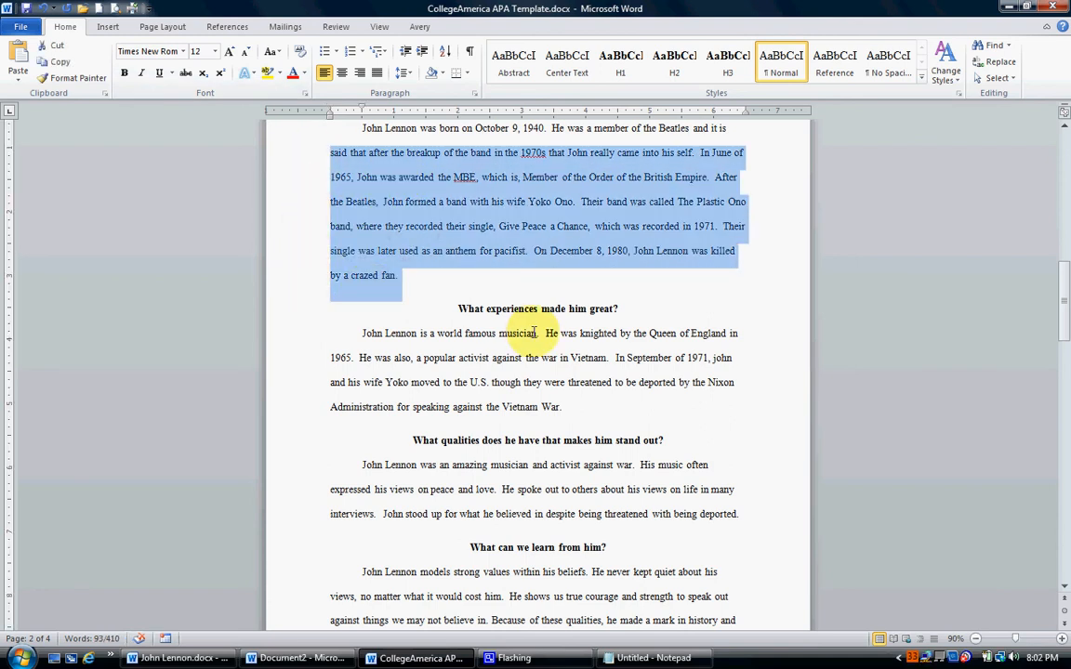
Check the spacing between sections by moving the cursor from the end of each section's paragraph to the heading below it.
left_click(414, 277)
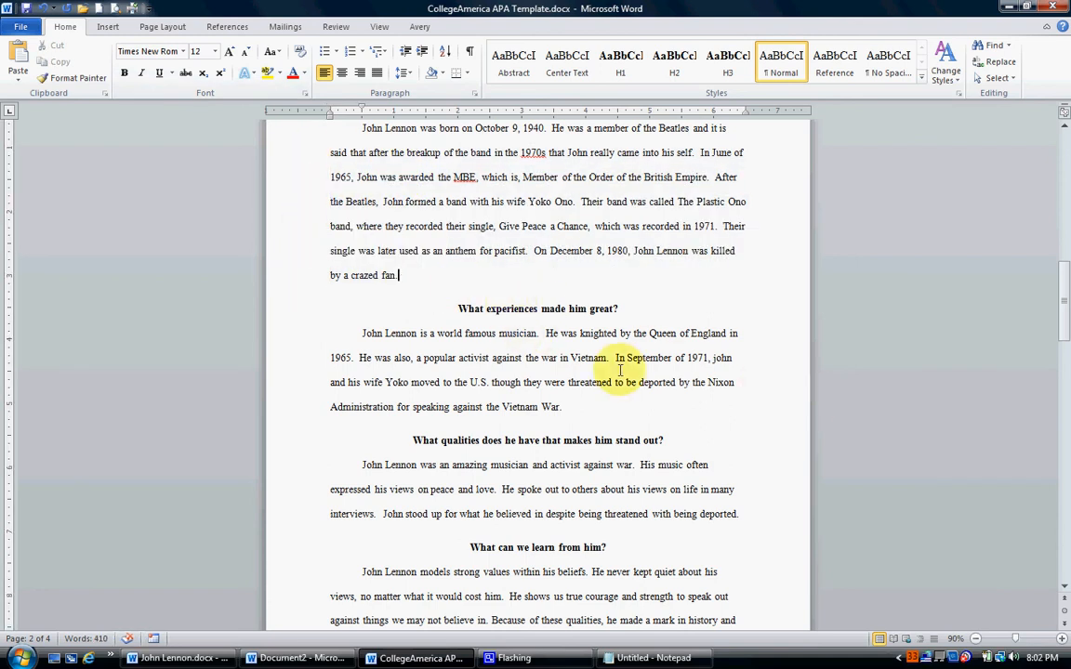
scroll(609, 351, "down", 1)
scroll(608, 351, "down", 1)
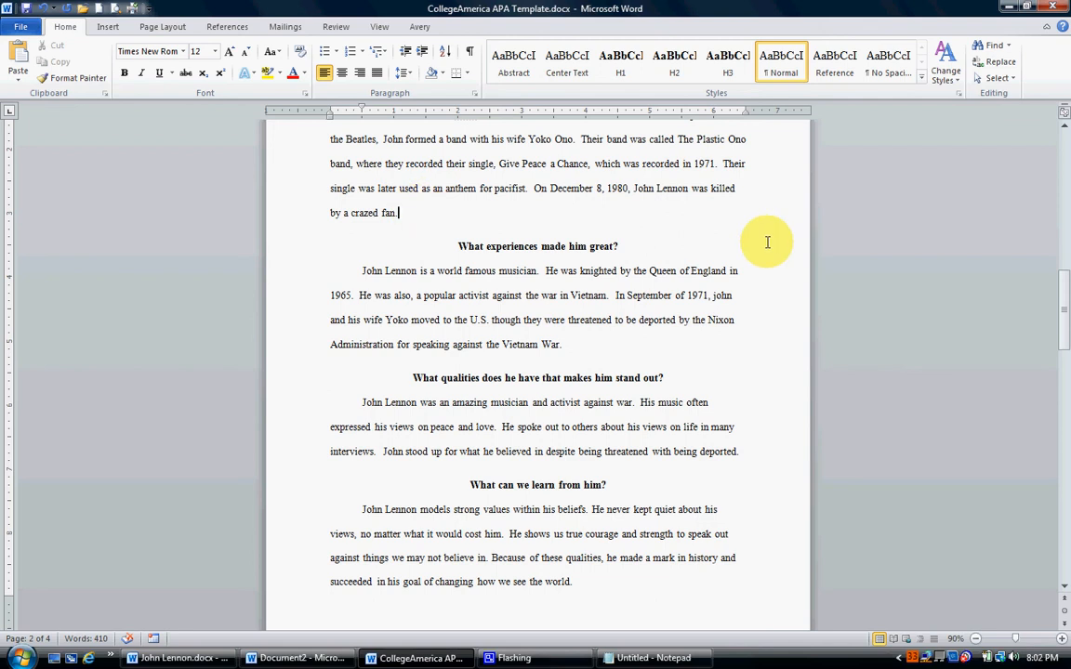
key("Down")
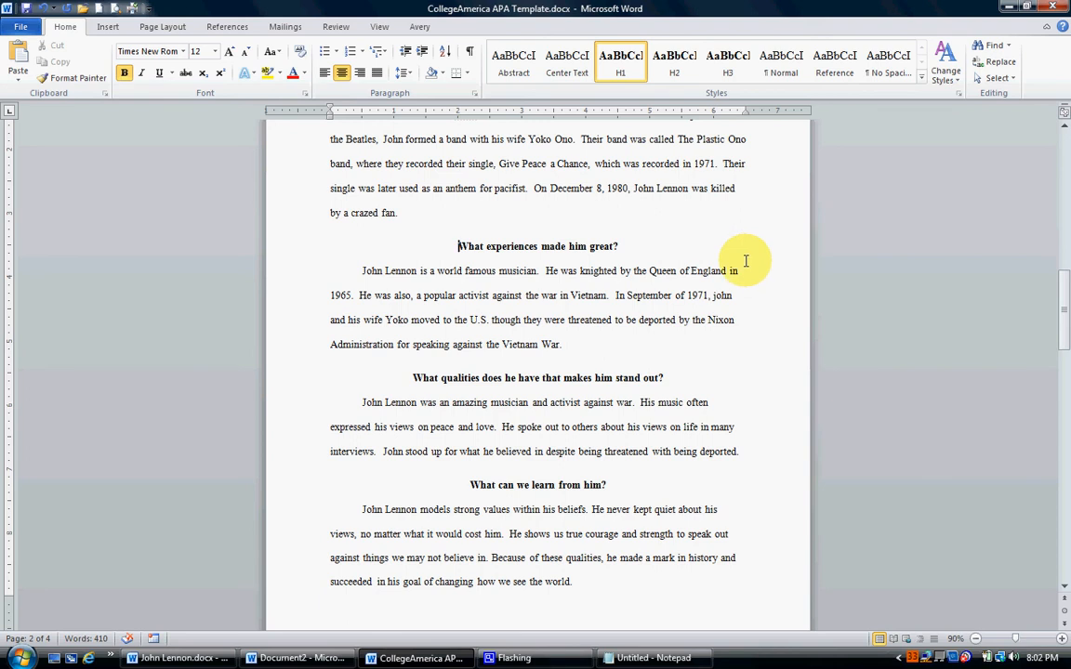
scroll(697, 279, "down", 1)
left_click(597, 313)
key("Down")
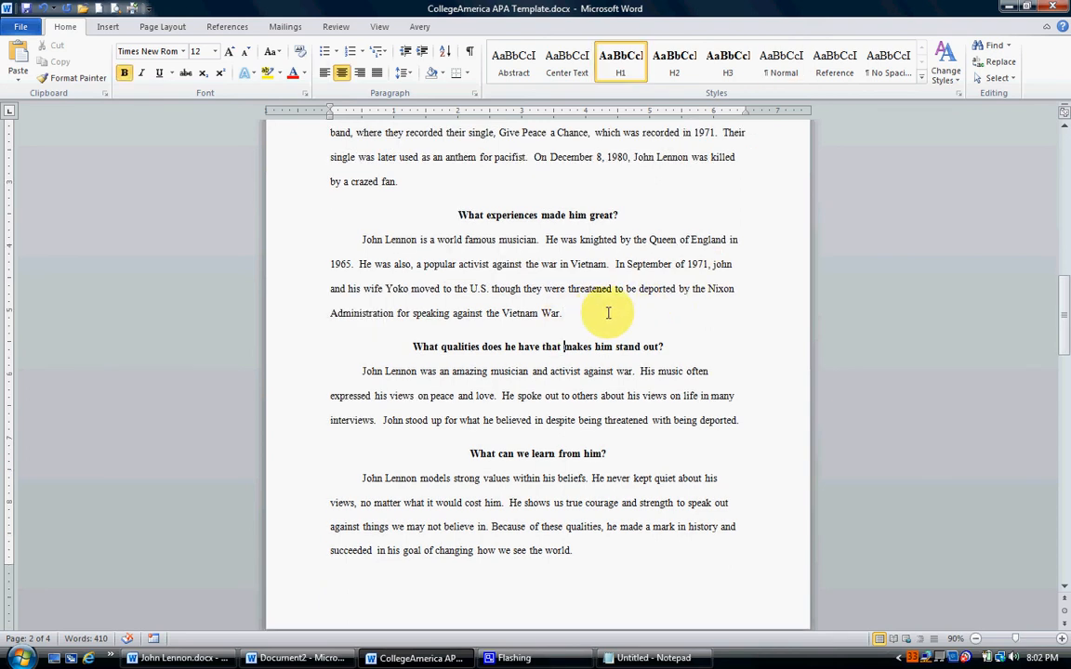
scroll(650, 330, "down", 3)
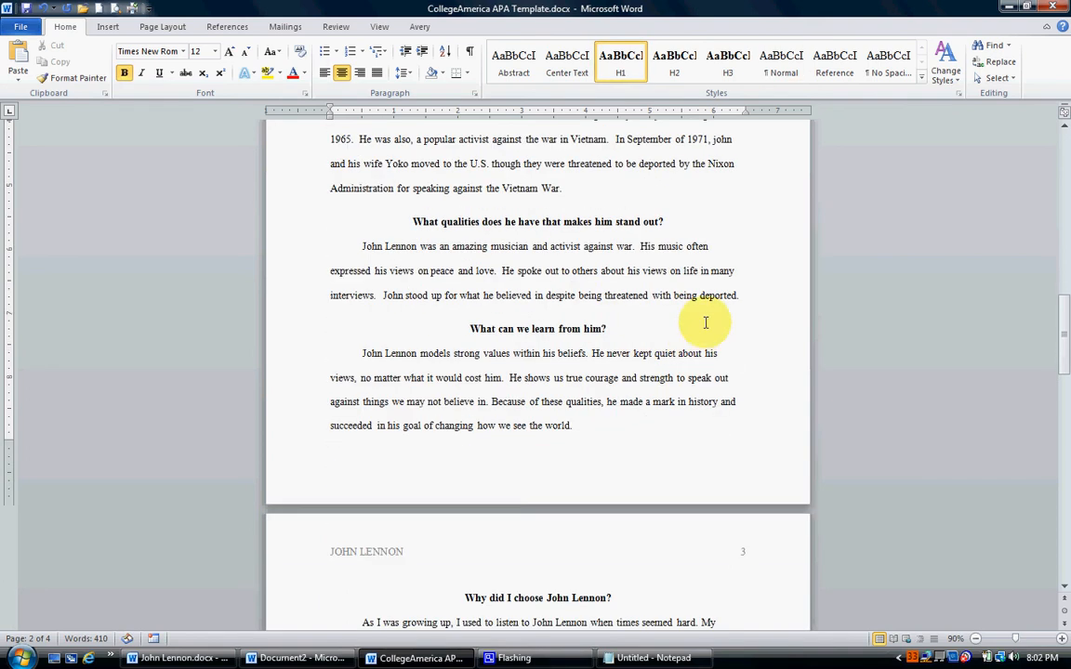
left_click(559, 294)
key("Down")
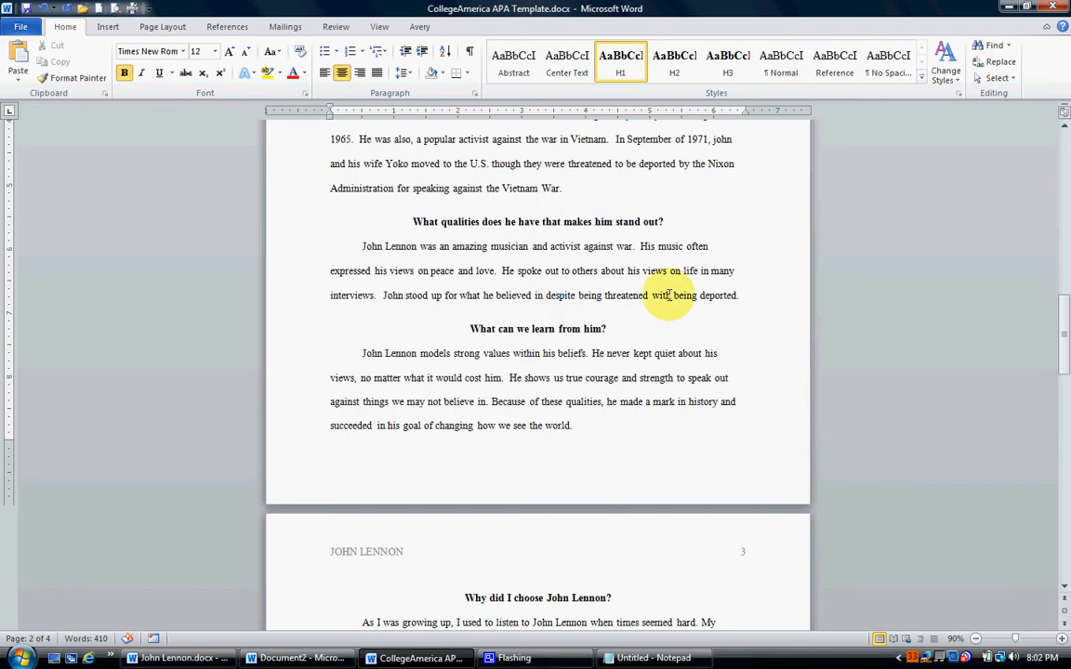
scroll(622, 288, "down", 3)
left_click(598, 303)
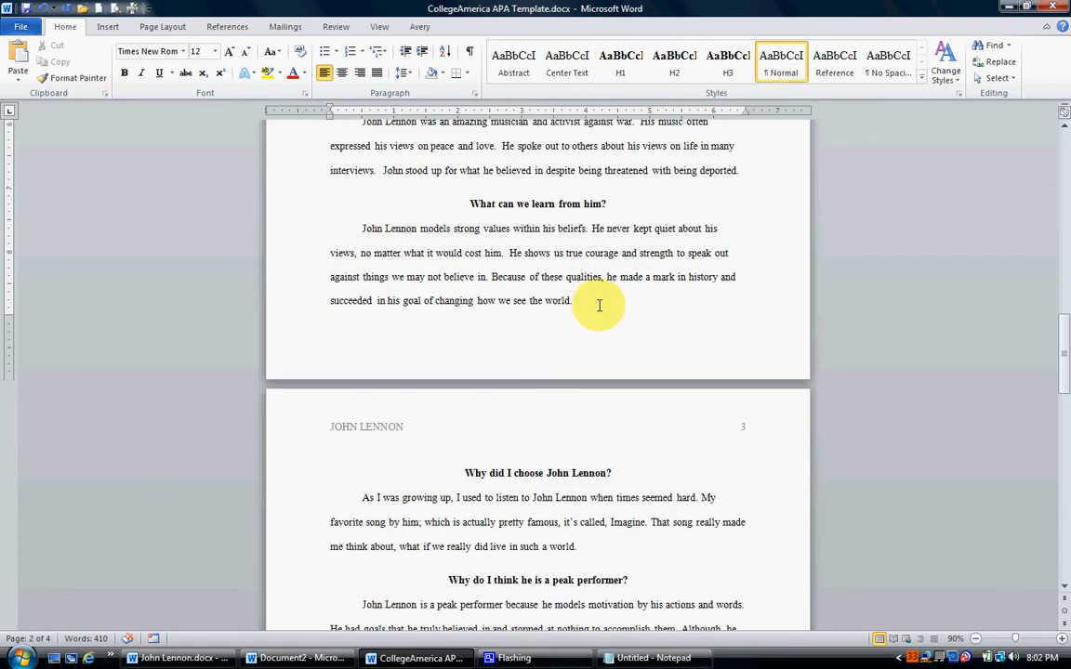
key("Down")
scroll(586, 353, "down", 3)
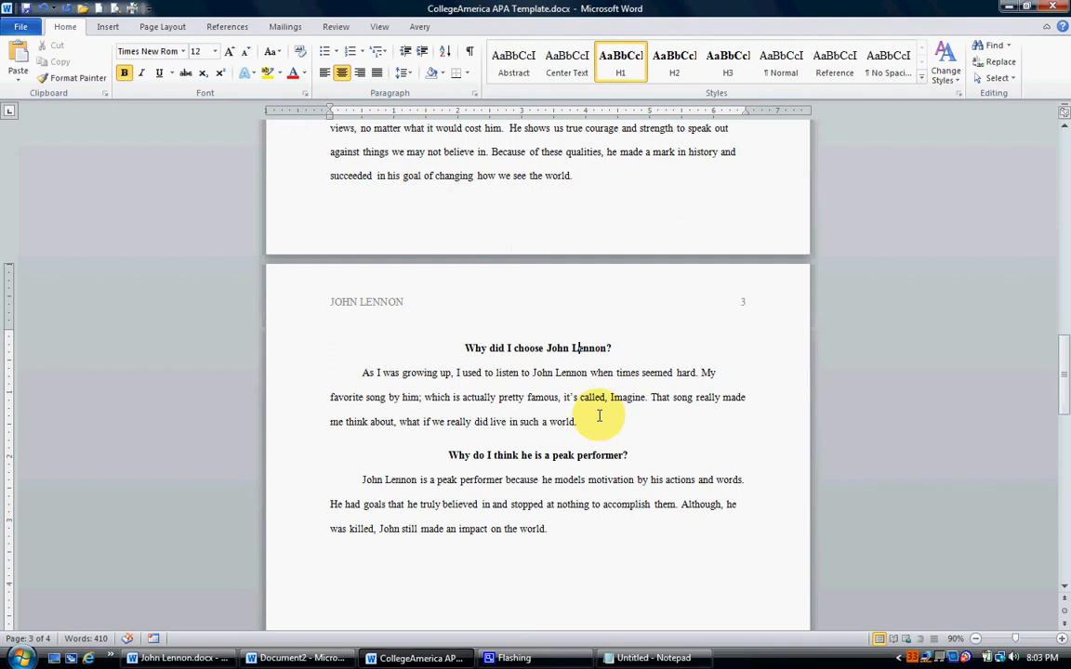
left_click(597, 419)
key("Down")
Read through the reformatted essay body from the John Lennon title to the peak performer section and back.
scroll(540, 480, "up", 15)
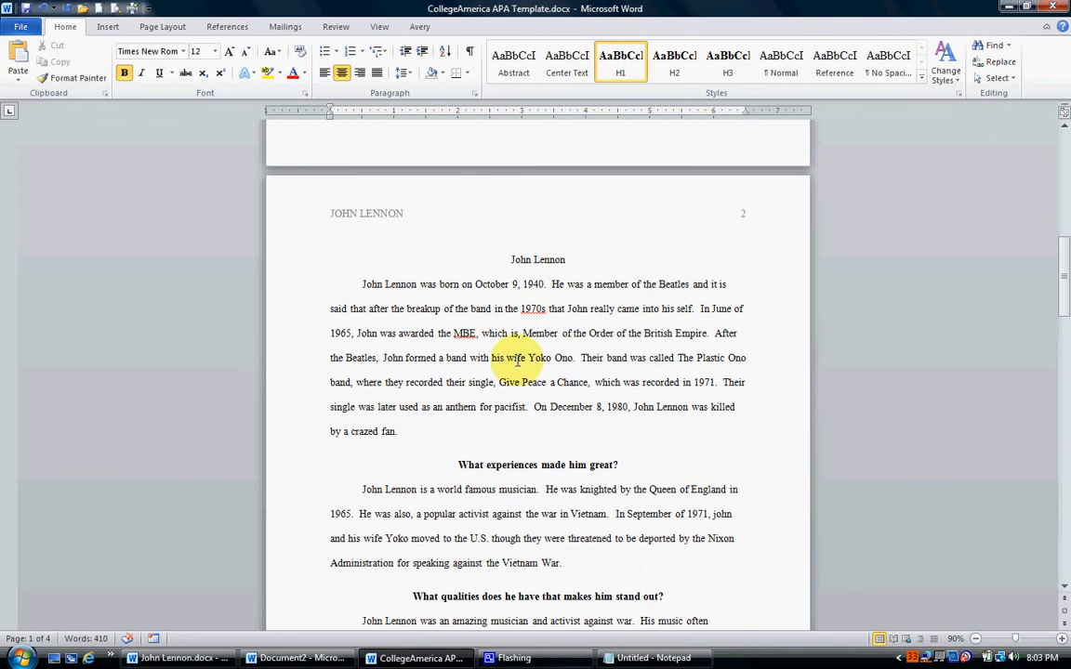
scroll(418, 306, "down", 1)
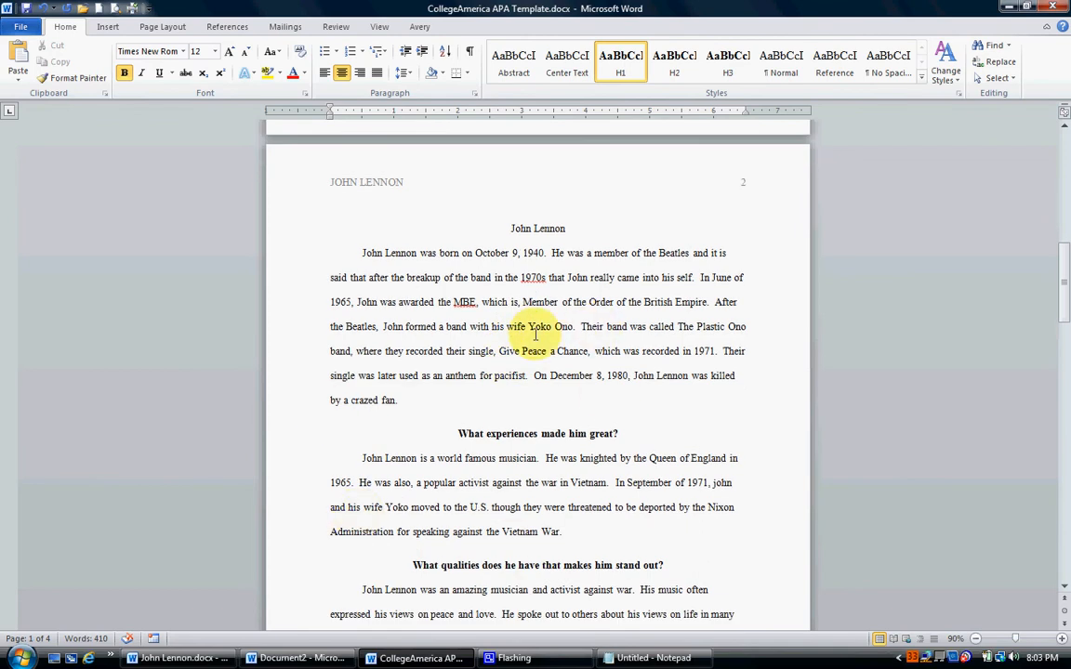
scroll(535, 335, "down", 4)
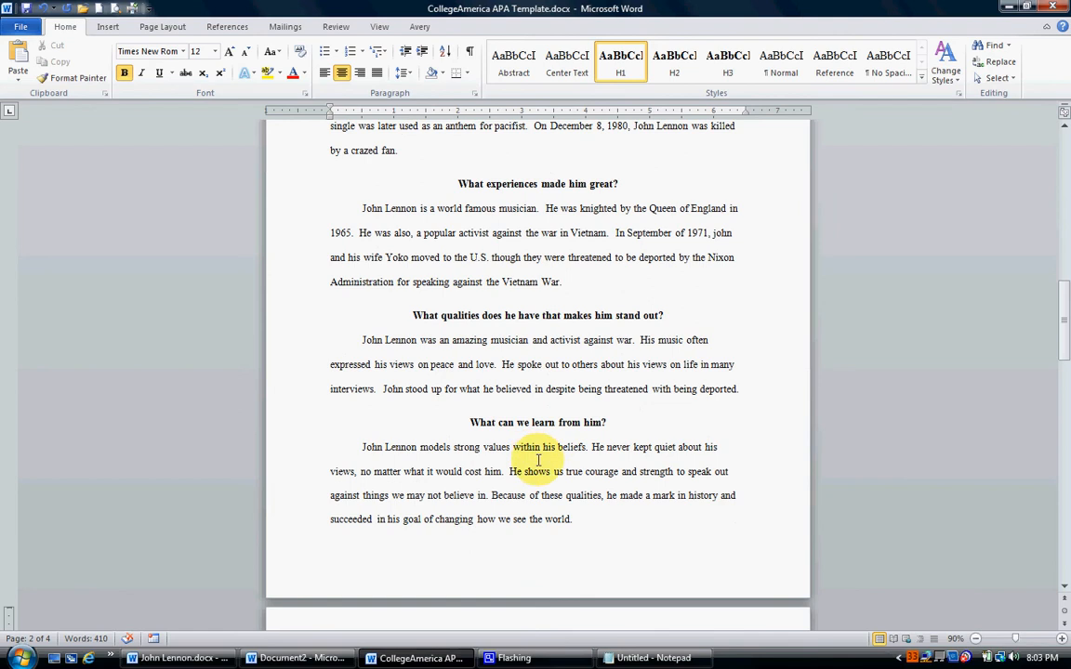
scroll(535, 416, "down", 3)
scroll(528, 418, "down", 4)
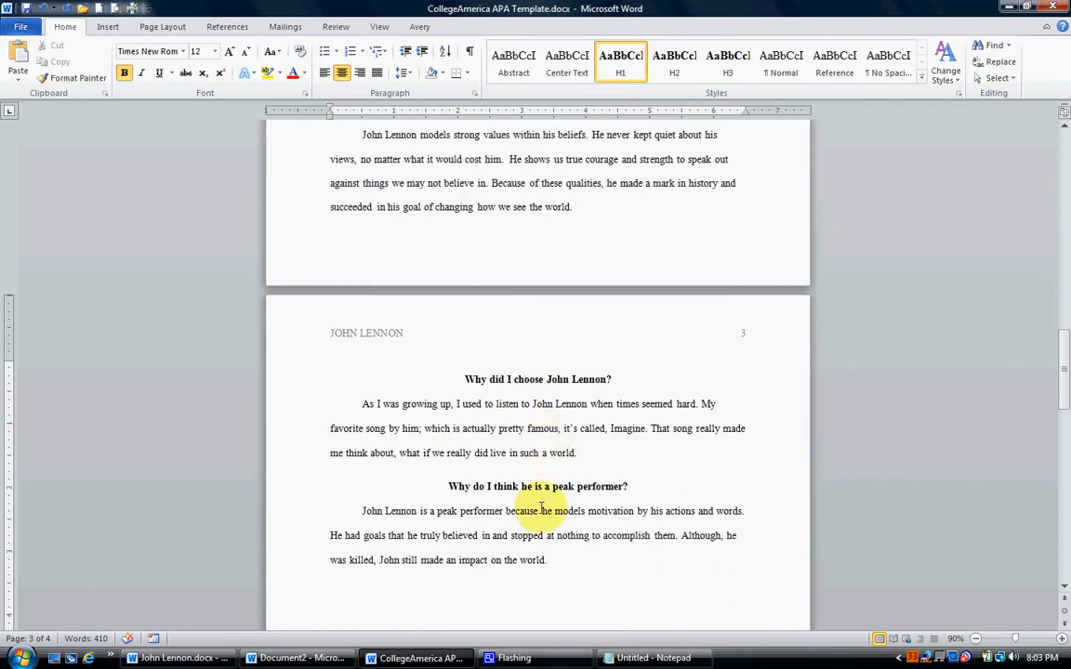
scroll(520, 478, "up", 4)
scroll(547, 491, "up", 7)
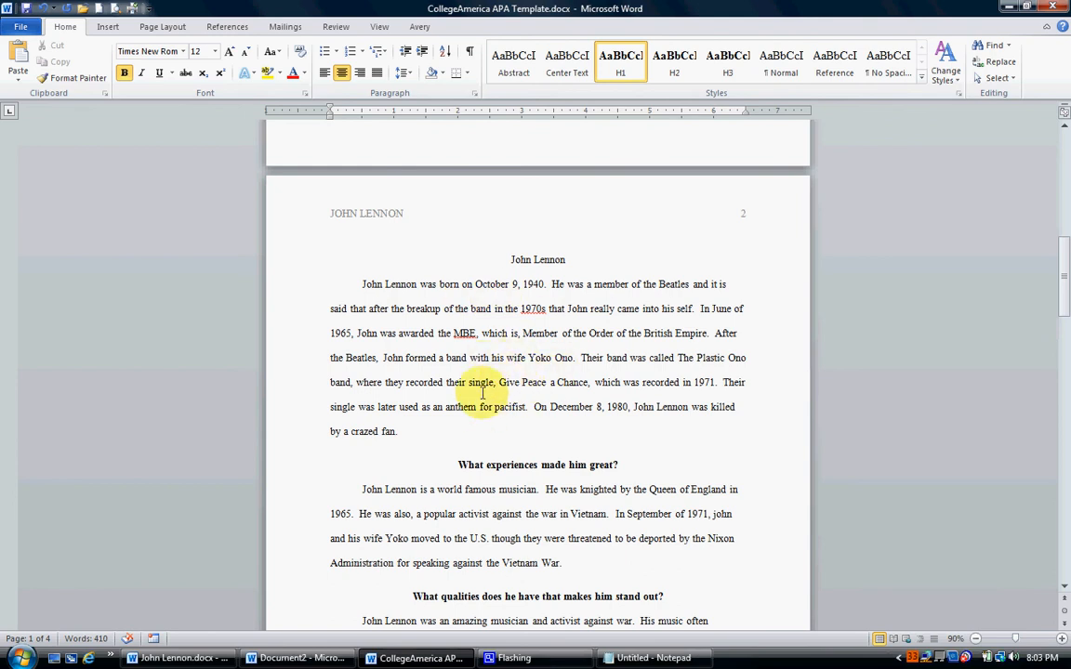
Switch to John Lennon.docx and view the list of web sources at the end of the essay.
left_click(179, 658)
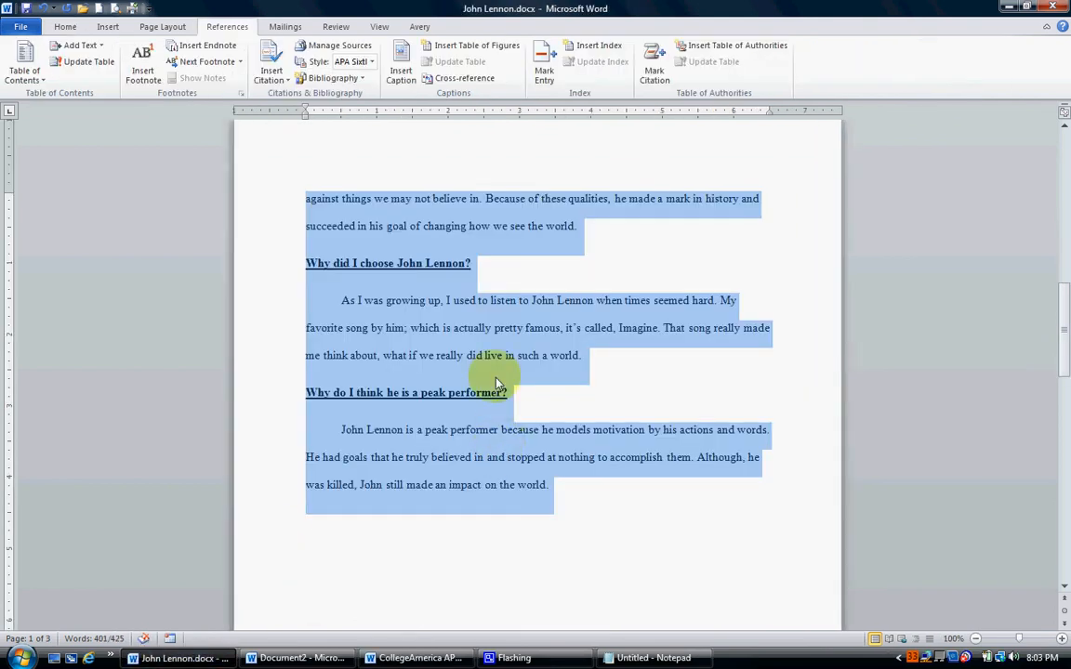
scroll(493, 368, "down", 6)
scroll(495, 372, "down", 5)
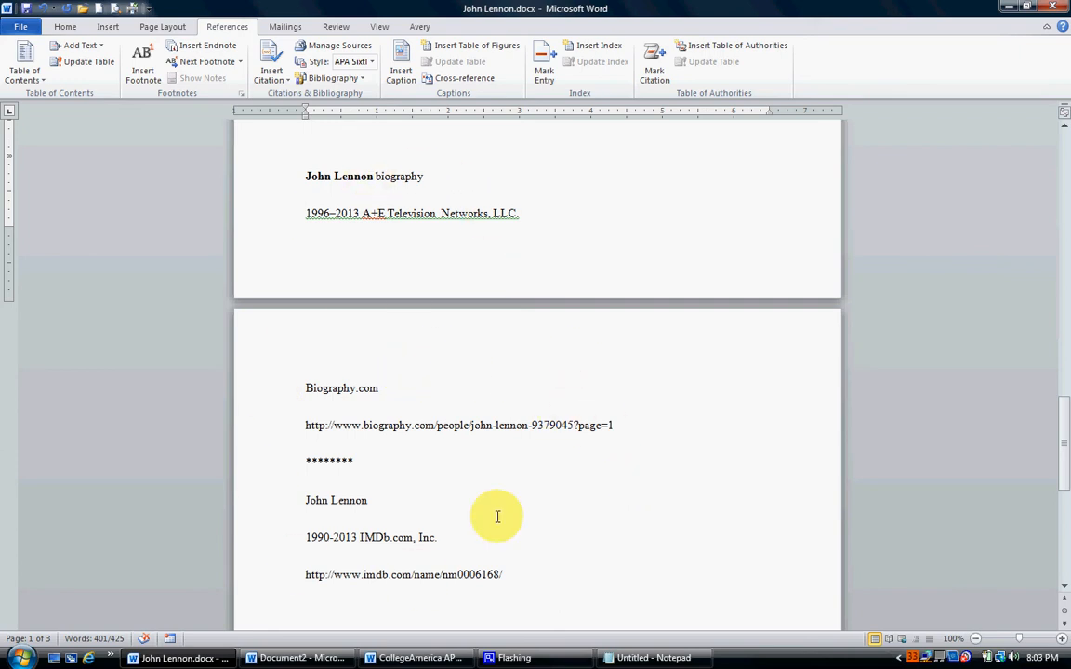
Compare the source list with its copy in the untitled Notepad file, and return to the essay's body text in John Lennon.docx.
left_click(641, 657)
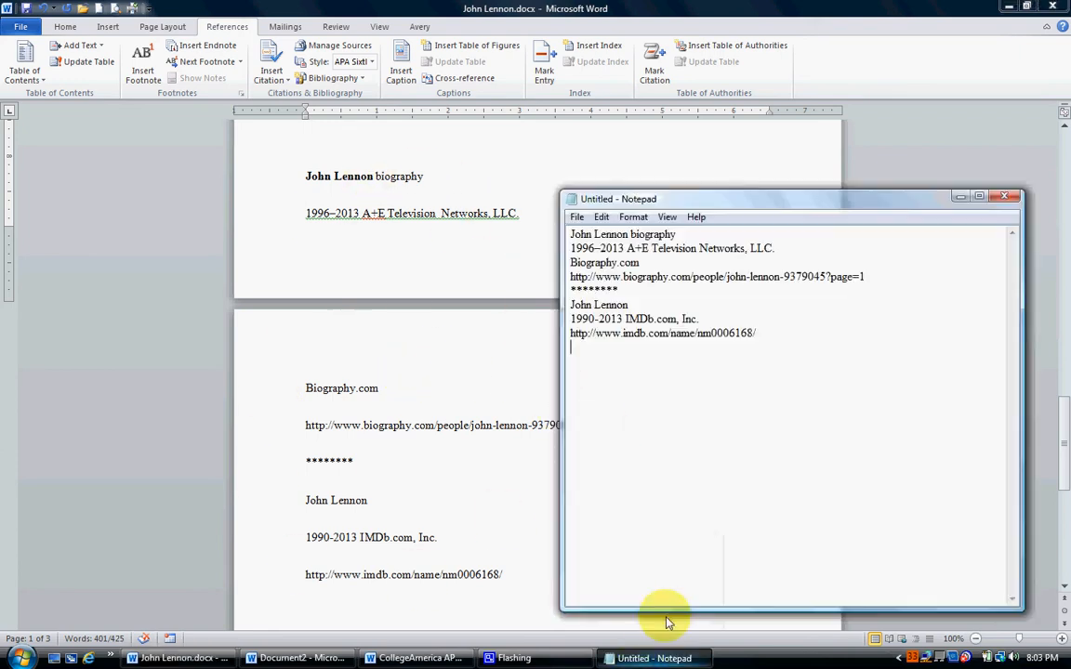
left_click_drag(777, 206, 877, 179)
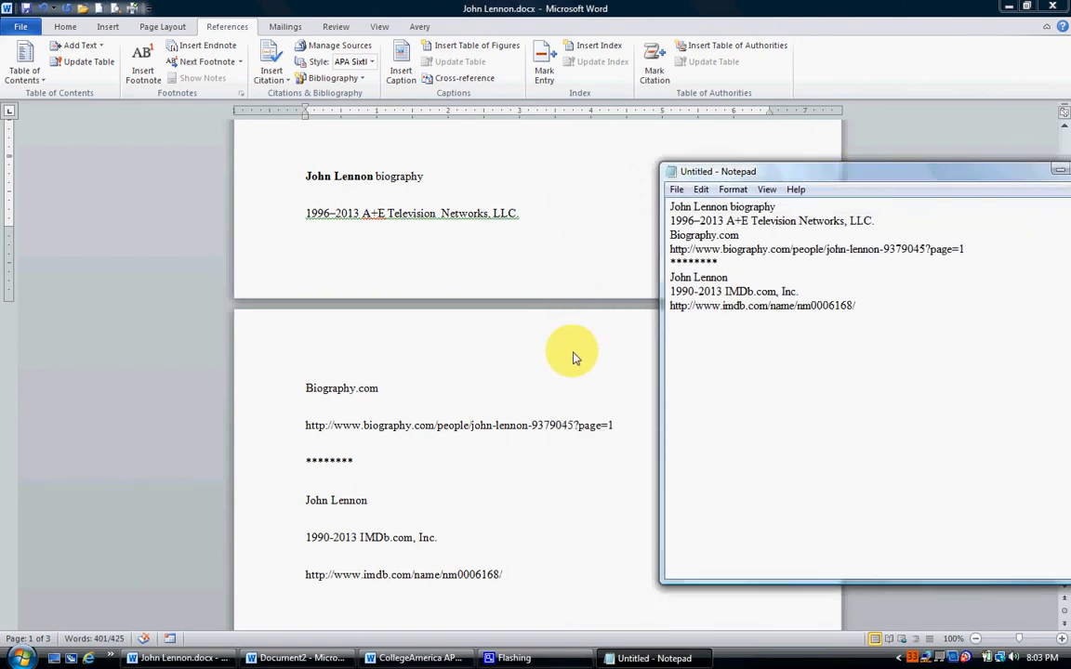
left_click(502, 395)
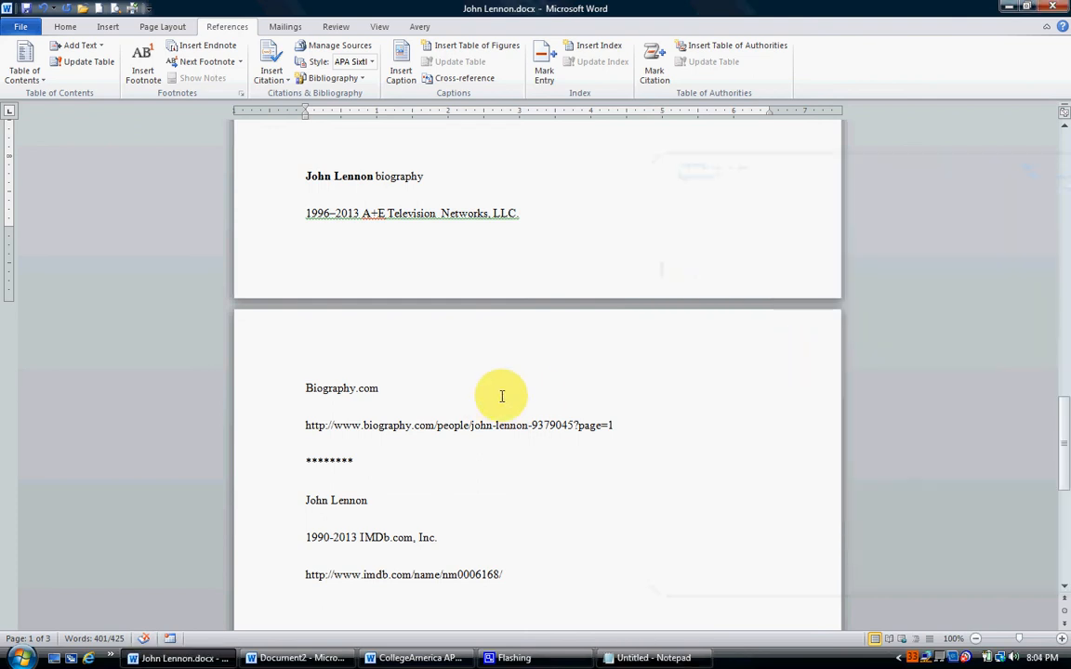
scroll(502, 397, "up", 1)
scroll(502, 396, "up", 20)
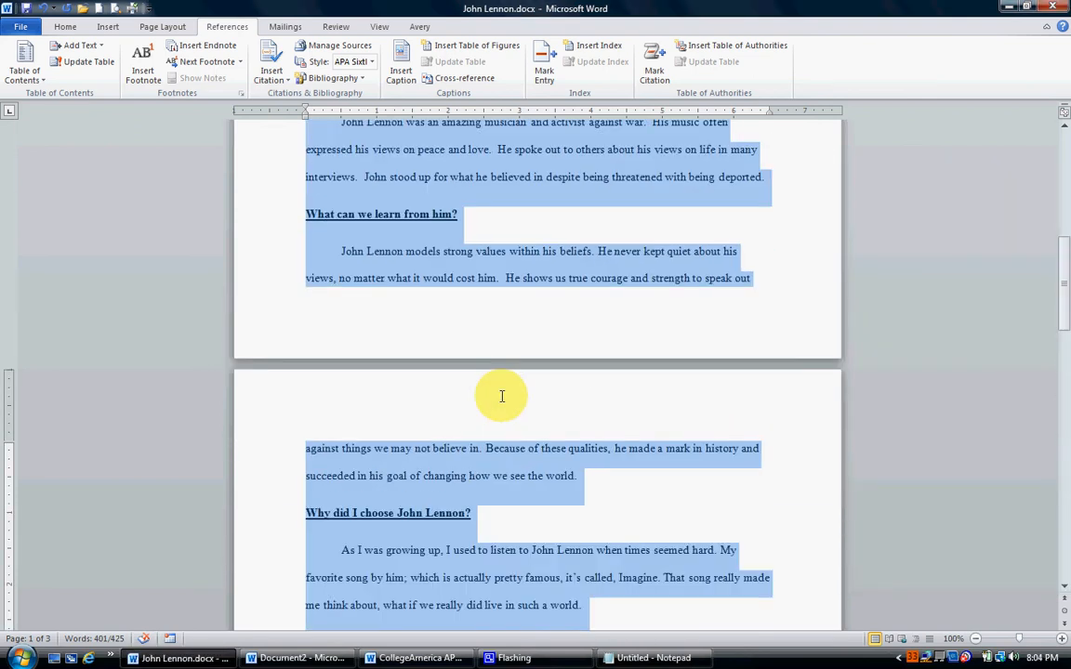
Switch to CollegeAmerica APA Template.docx and insert a space before the period after "by a crazed fan" in the first paragraph.
scroll(502, 397, "up", 3)
left_click(557, 251)
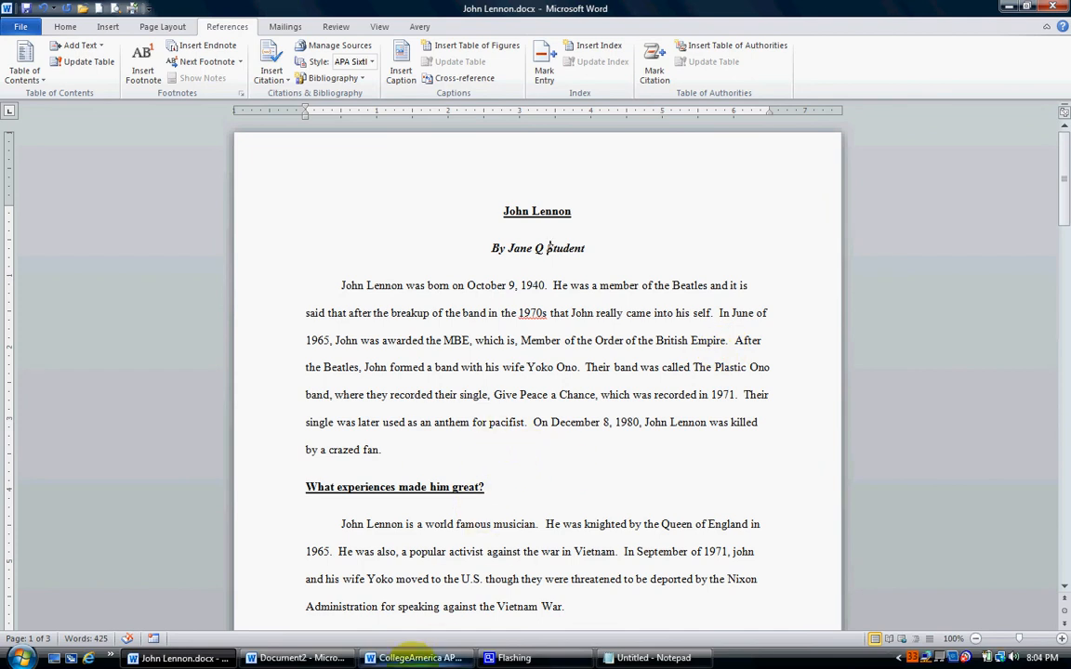
left_click(410, 657)
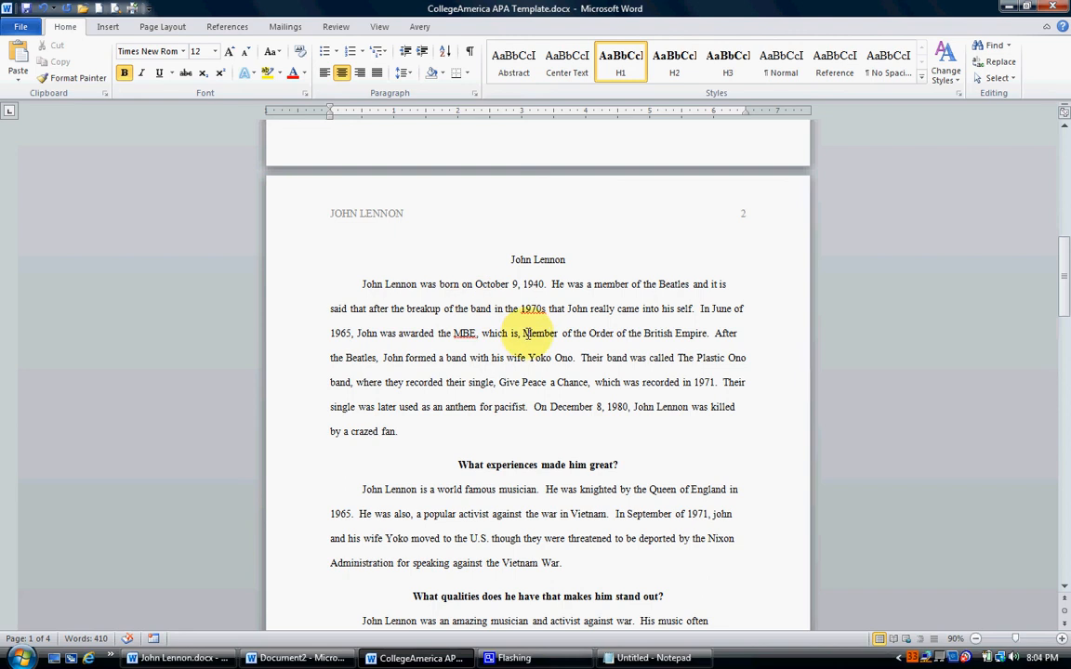
scroll(511, 367, "down", 2)
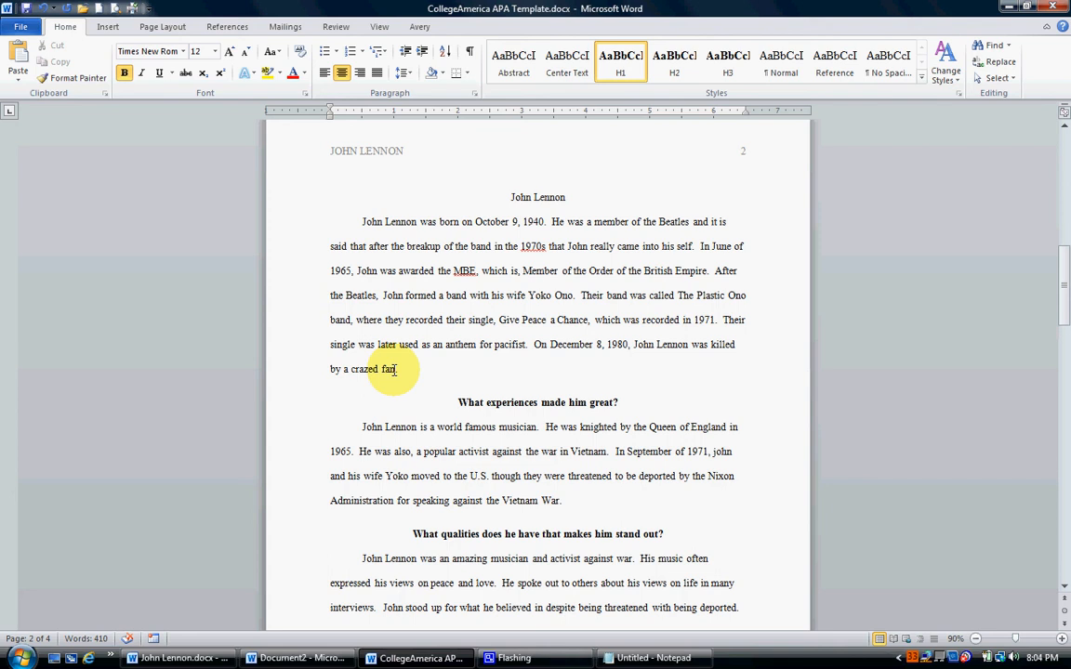
left_click(394, 369)
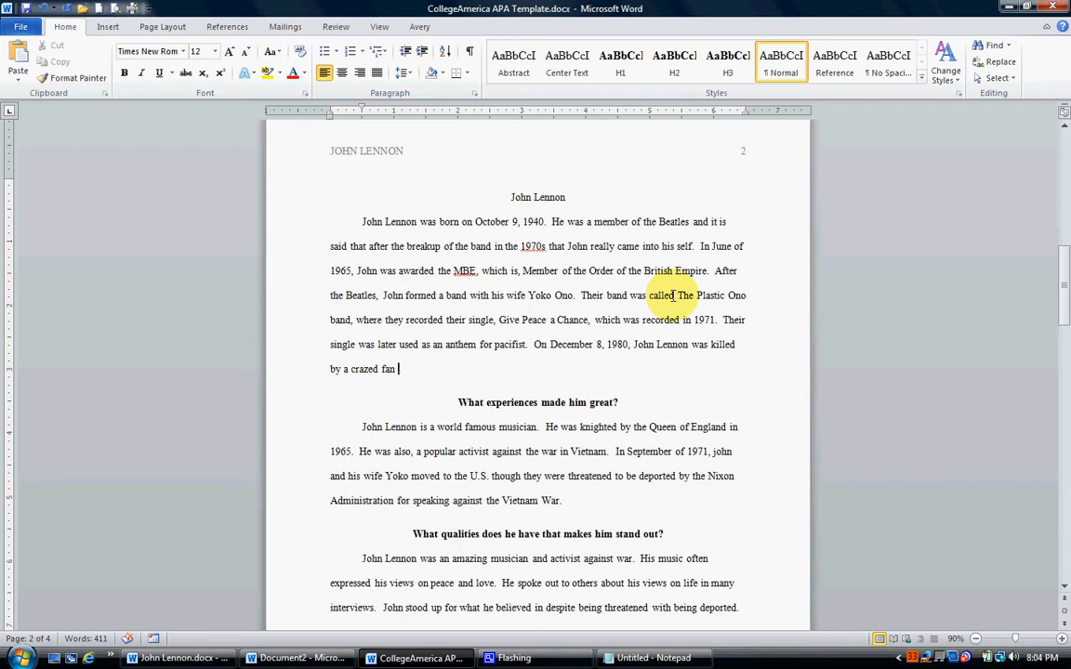
Start adding a new source for a citation at the end of the first paragraph, with Web site as the source type.
left_click(226, 27)
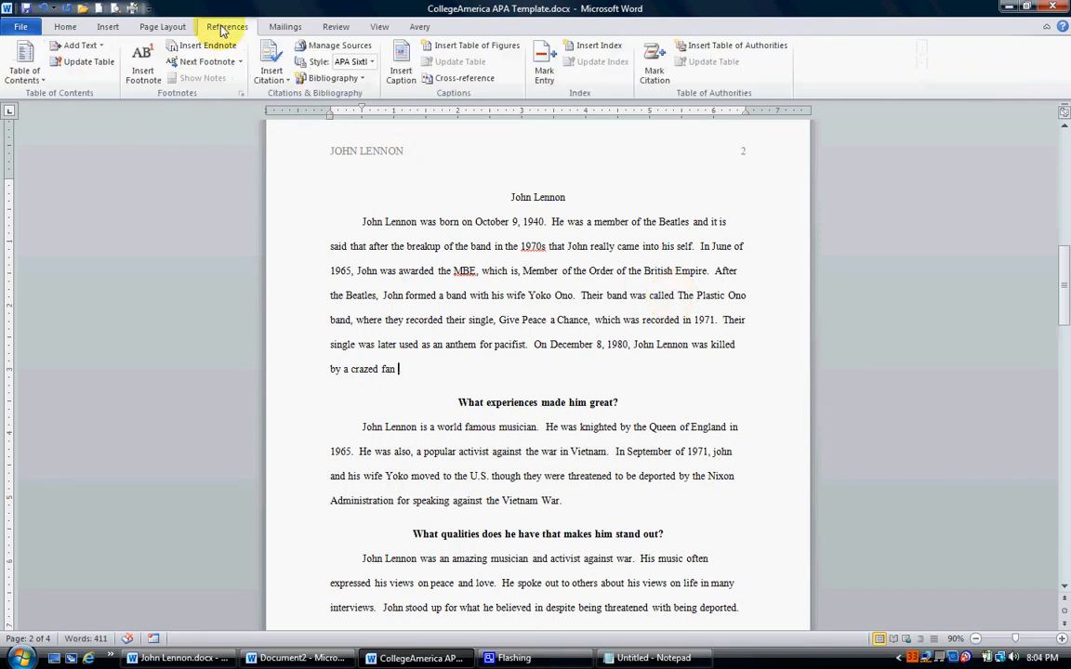
left_click(272, 82)
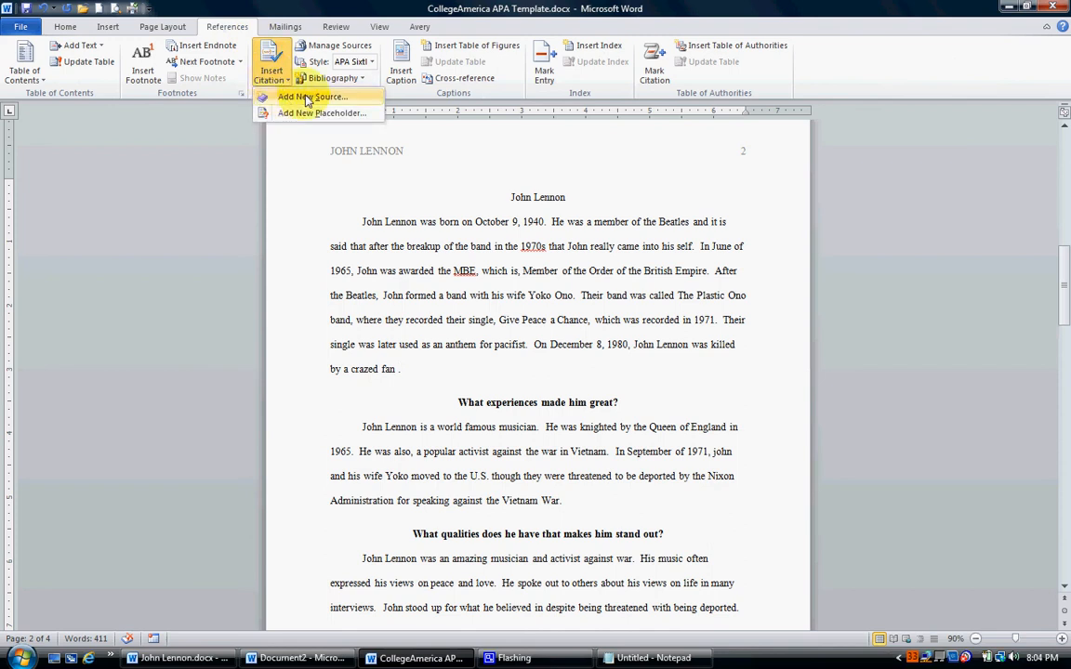
left_click(307, 98)
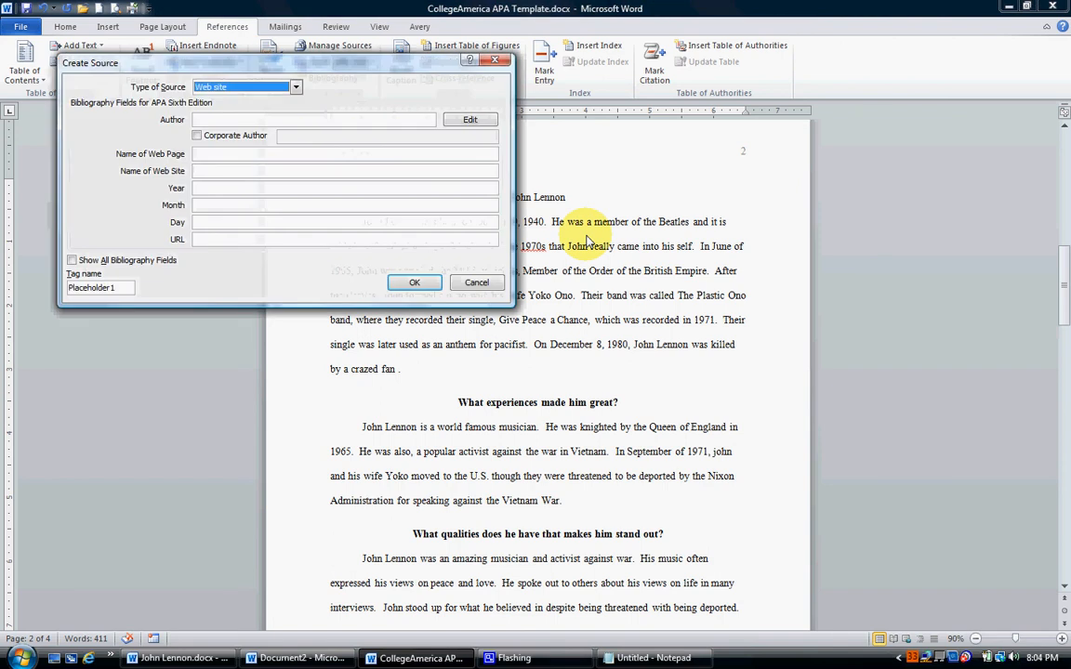
left_click_drag(364, 67, 546, 196)
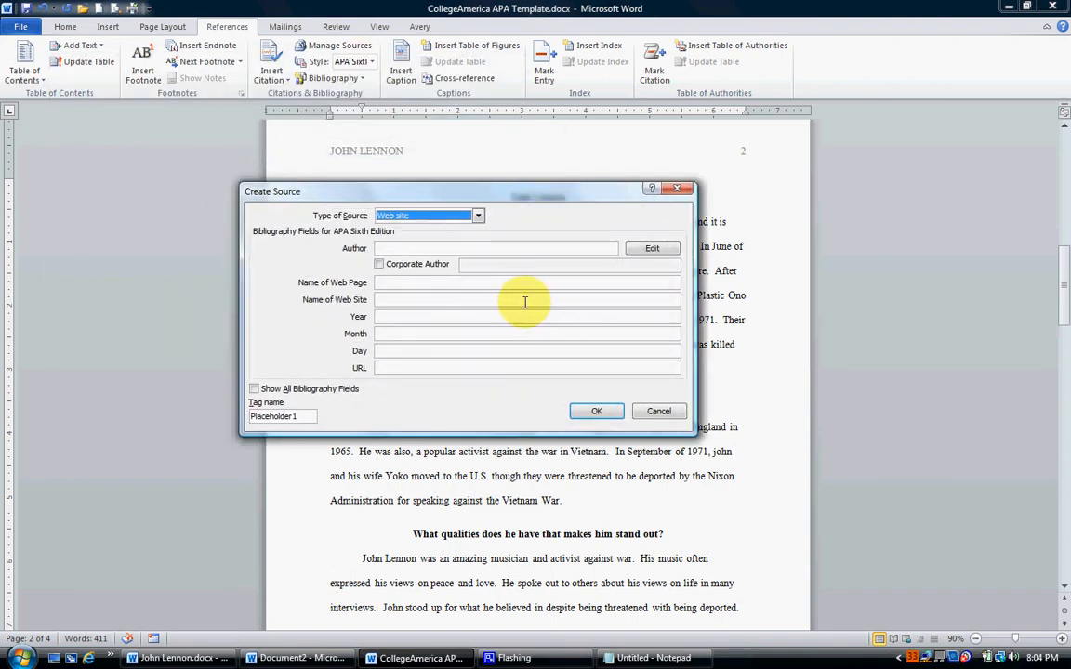
left_click(478, 217)
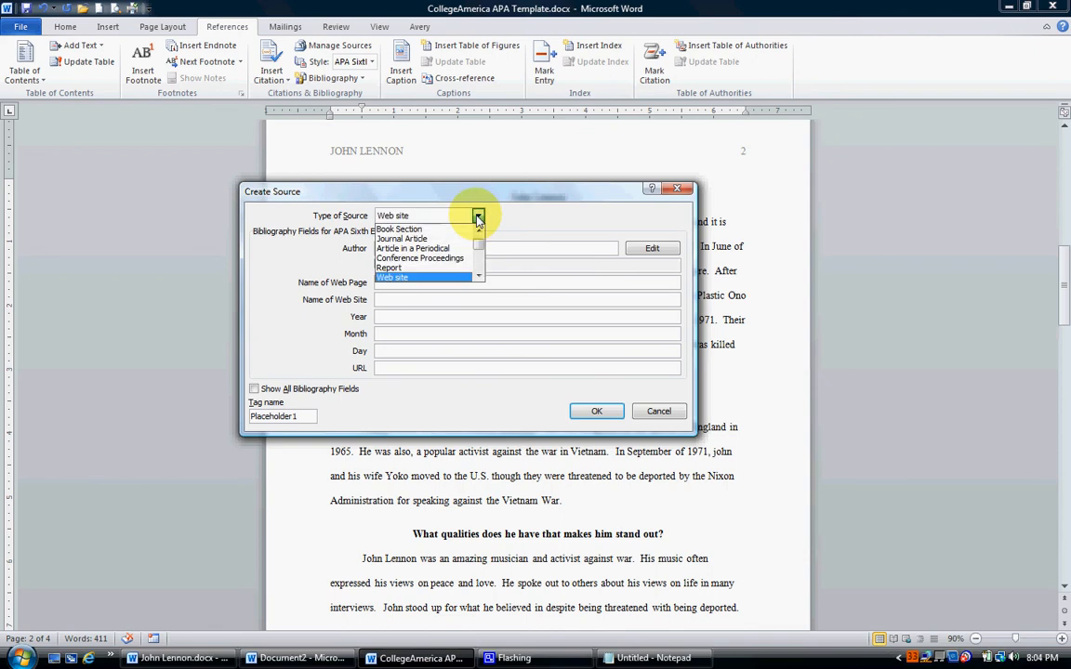
left_click(397, 277)
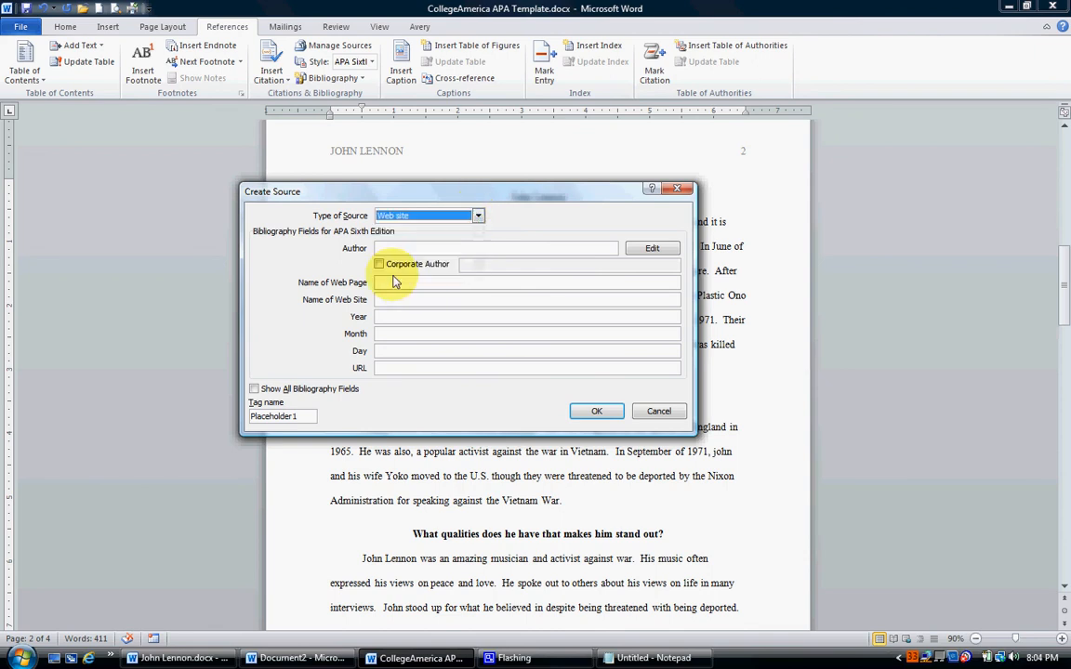
left_click(478, 216)
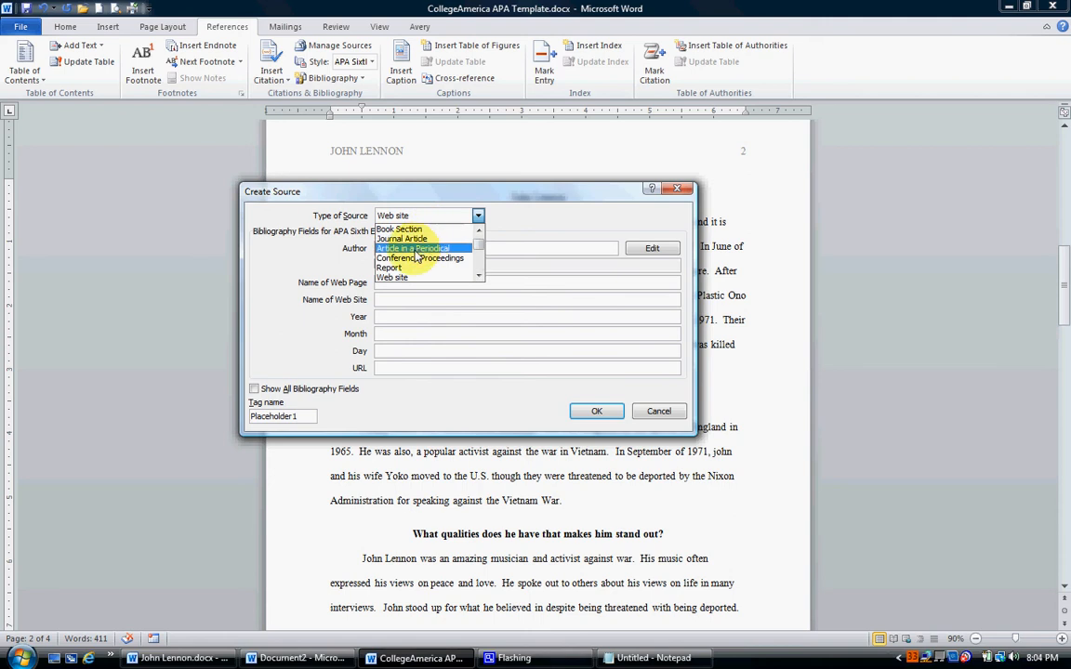
mouse_move(477, 242)
left_mouse_down()
mouse_move(478, 268)
mouse_move(478, 249)
left_mouse_up()
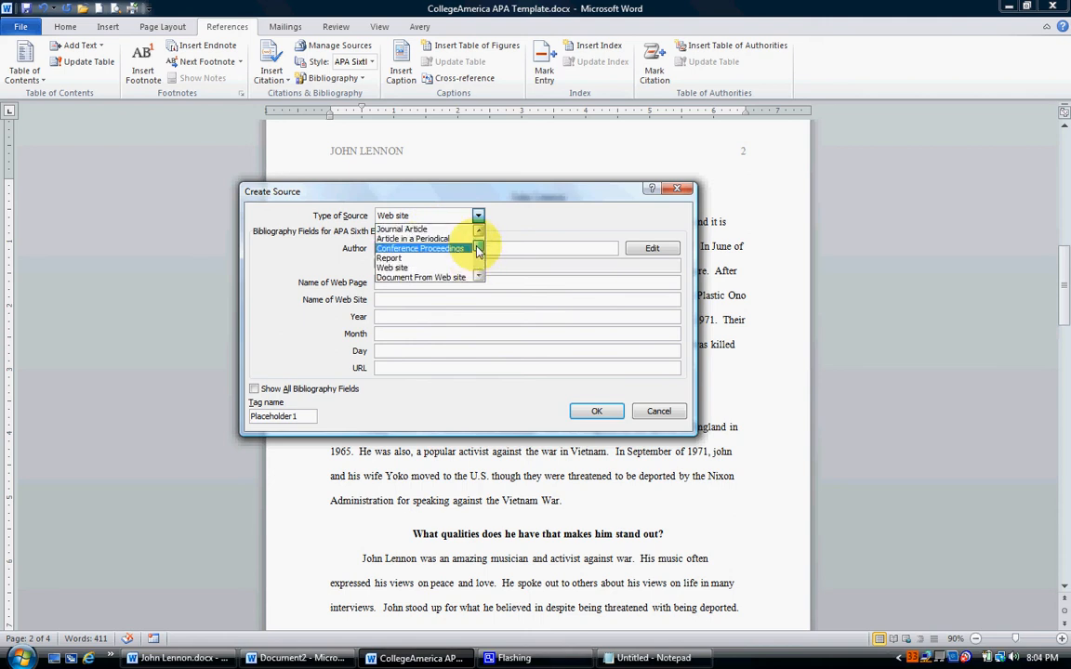
left_click(394, 268)
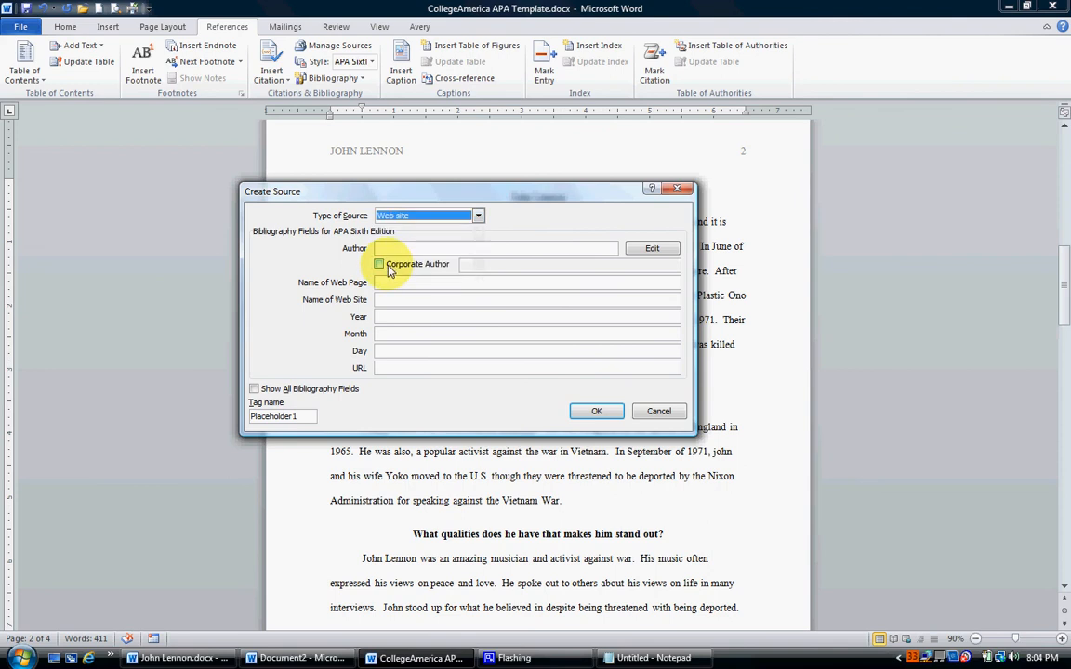
Show all bibliography fields for the new source and look through them.
left_click(255, 391)
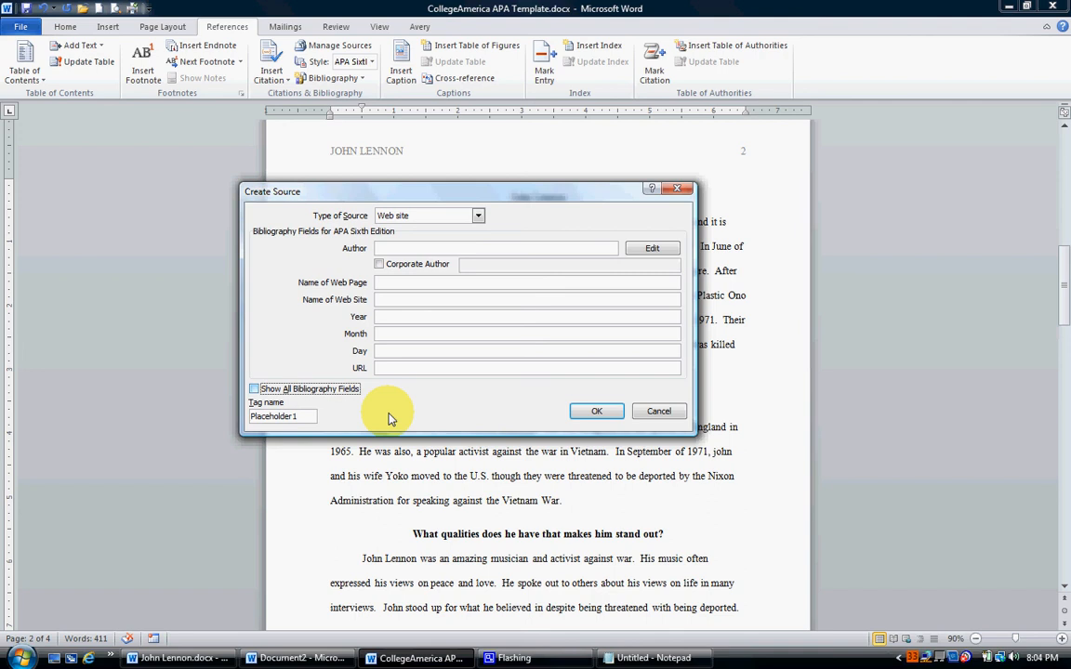
key("space")
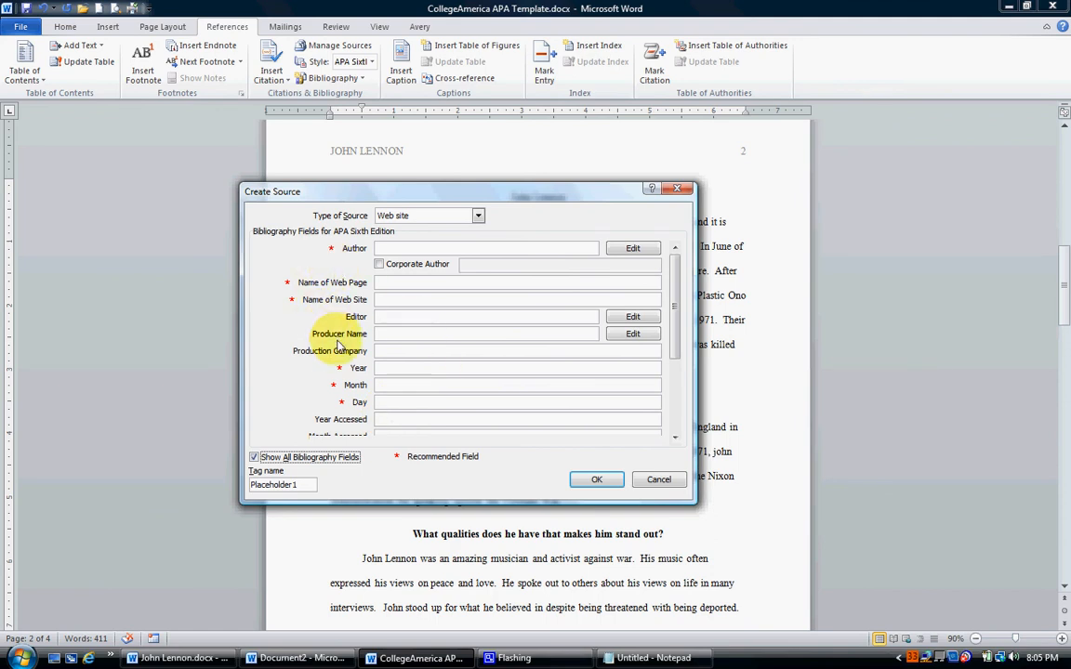
mouse_move(677, 336)
left_mouse_down()
mouse_move(678, 414)
mouse_move(679, 339)
left_mouse_up()
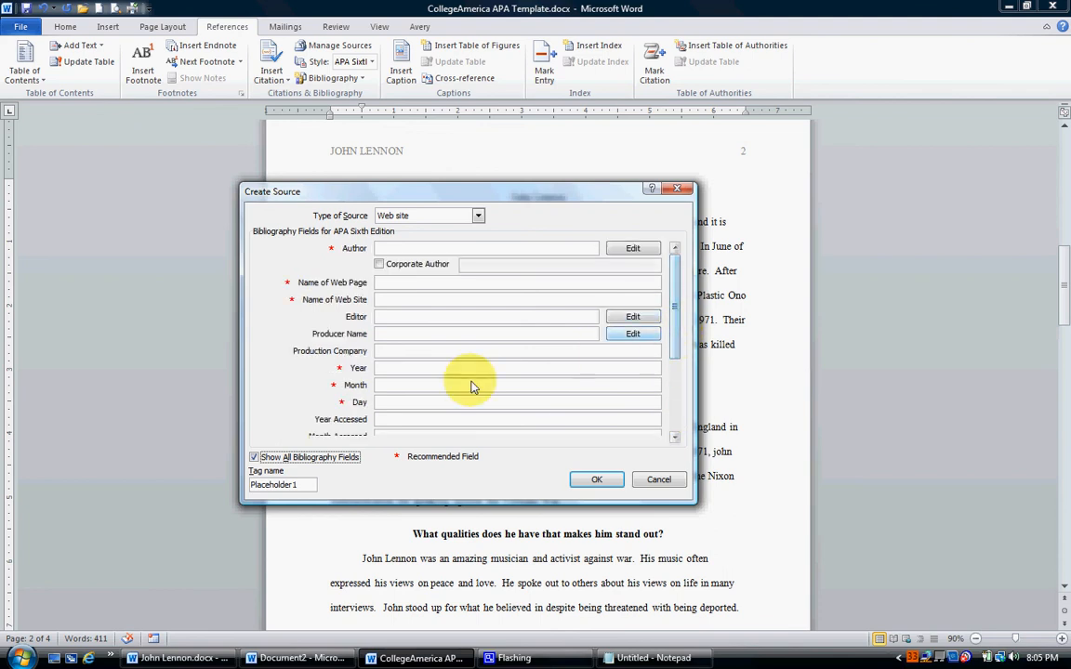
Set the source to a corporate author and copy "A+E Television Networks, LLC" from the Notepad source list as its name.
left_click(379, 265)
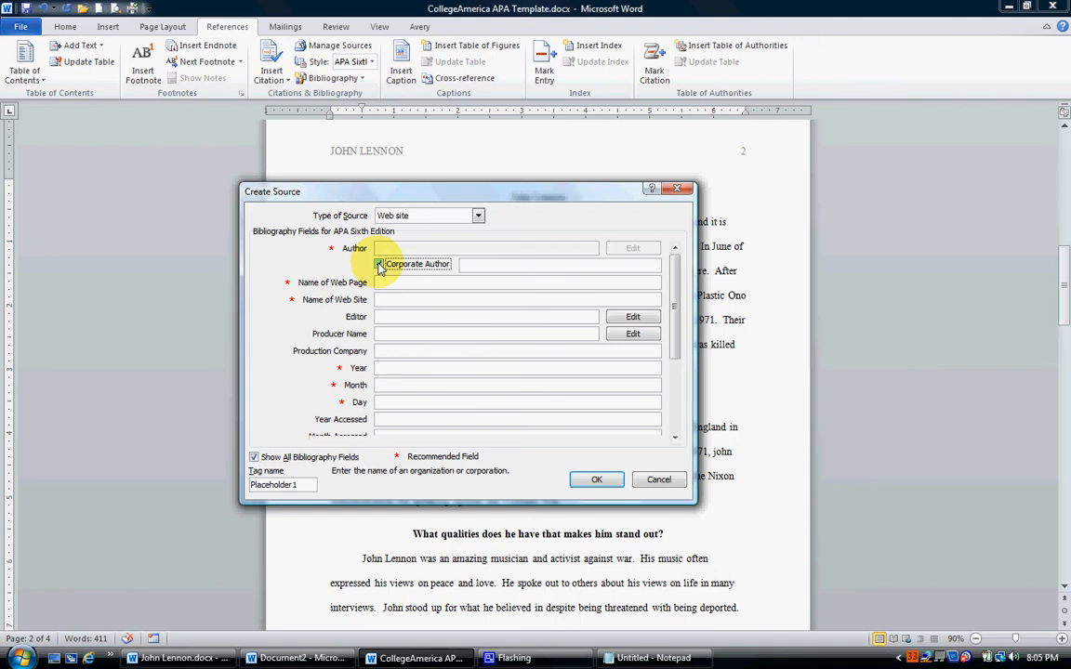
left_click(651, 658)
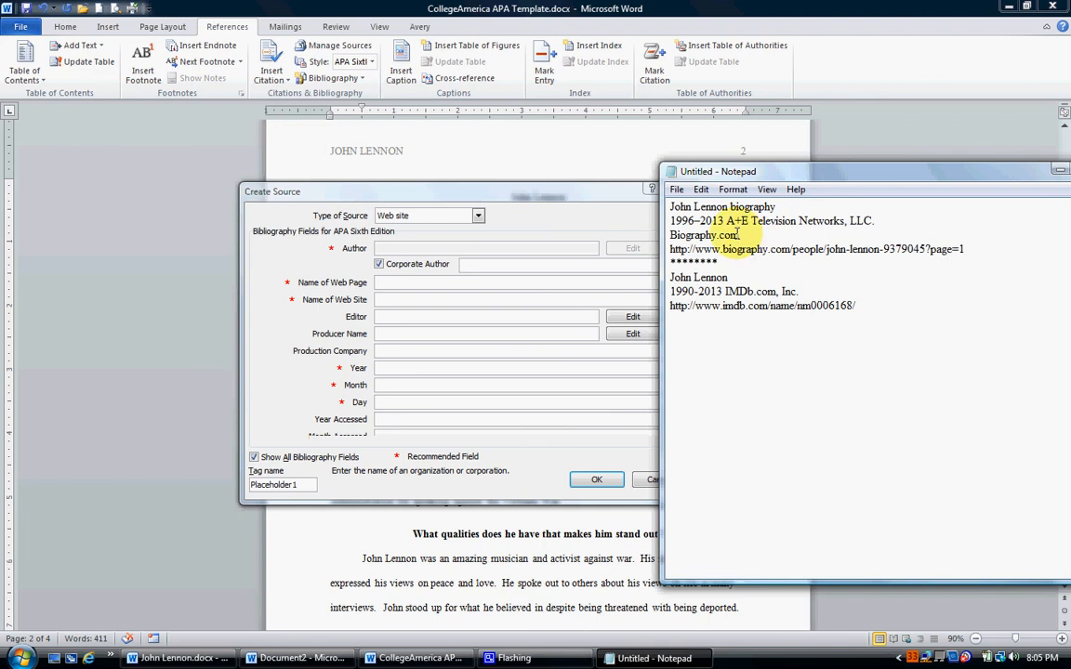
left_click_drag(727, 221, 872, 221)
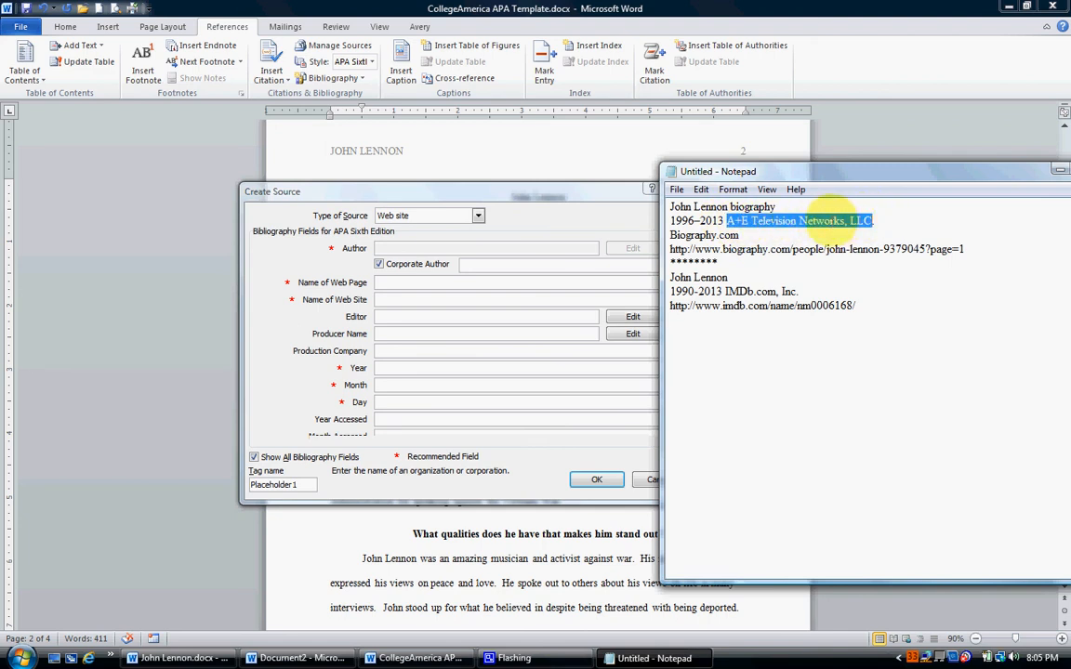
right_click(830, 219)
left_click(798, 268)
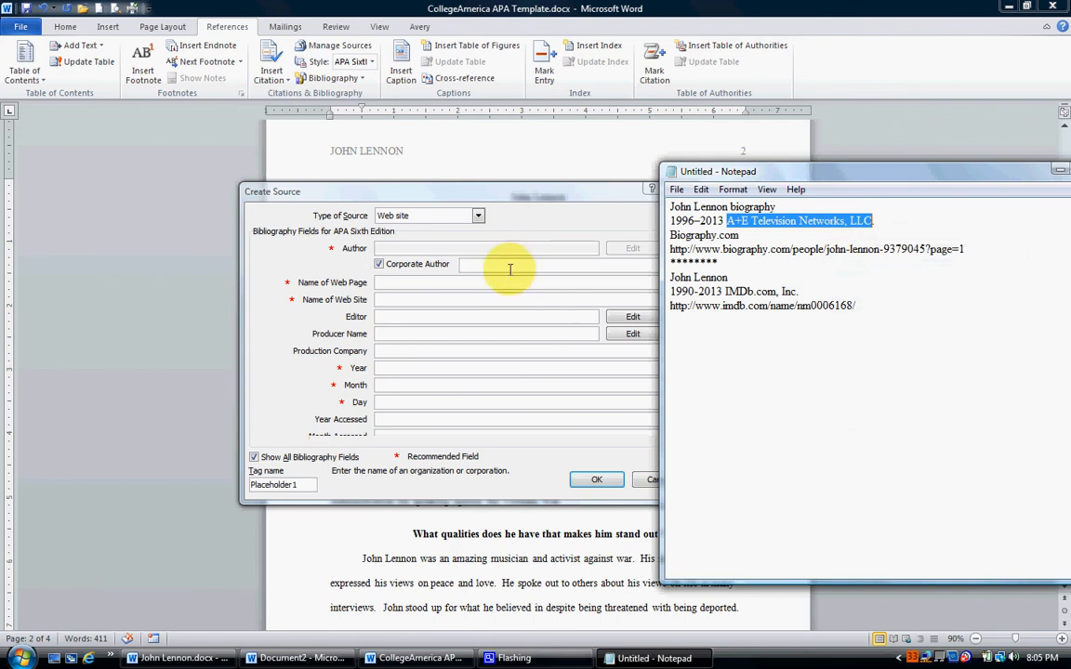
left_click(498, 266)
right_click(498, 266)
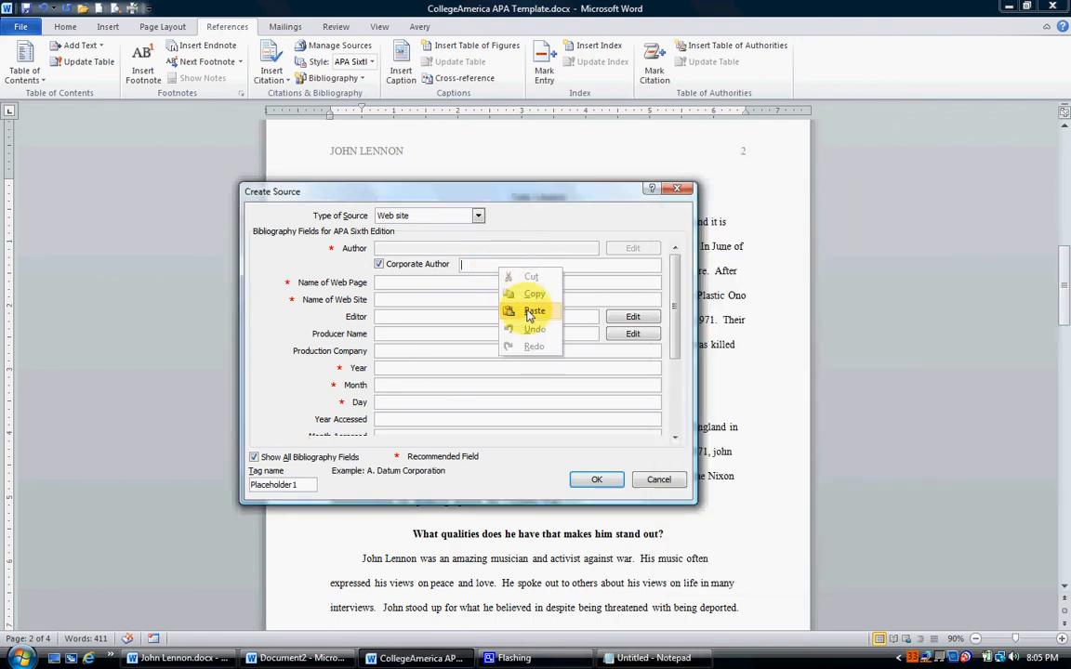
left_click(509, 306)
Copy "John Lennon biography" from the Notepad source list into the source's web page name.
left_click(397, 283)
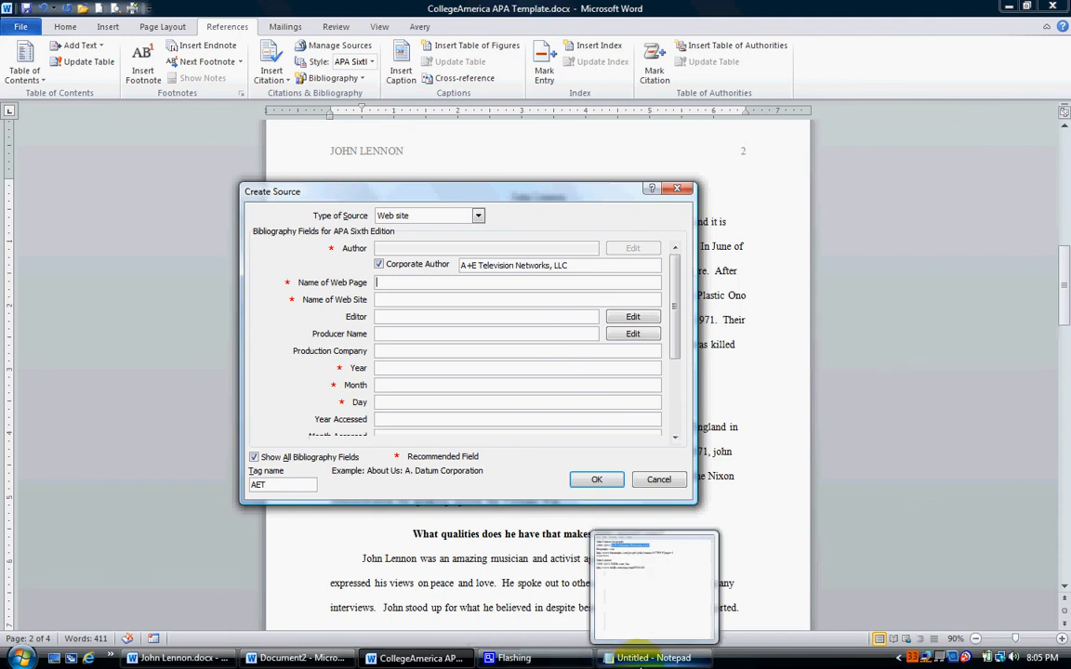
left_click(648, 658)
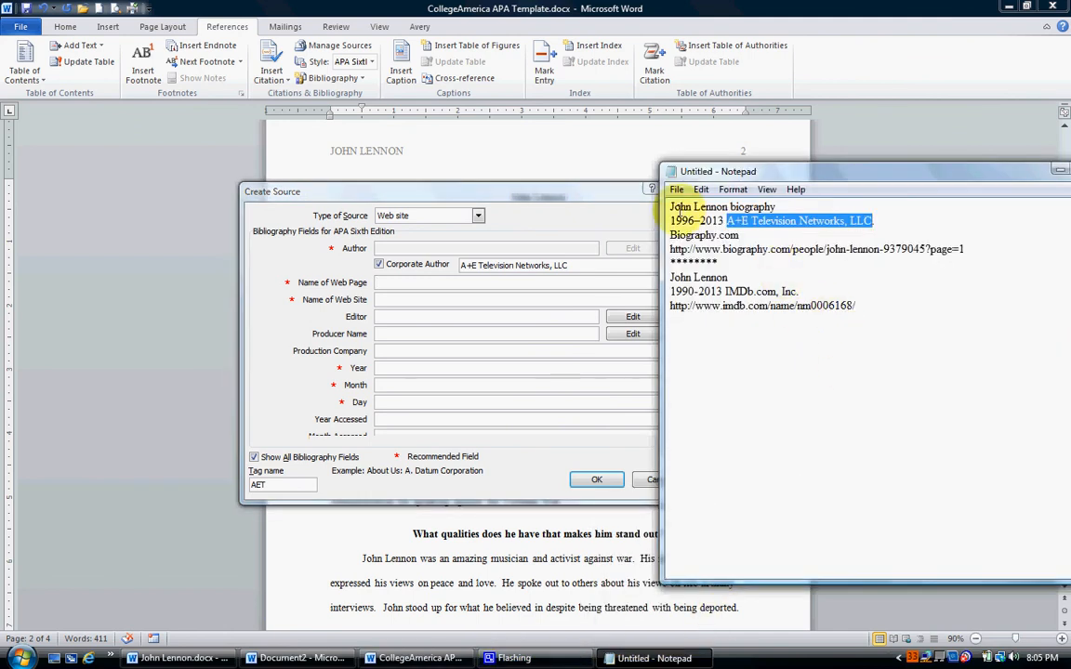
left_click_drag(670, 207, 753, 207)
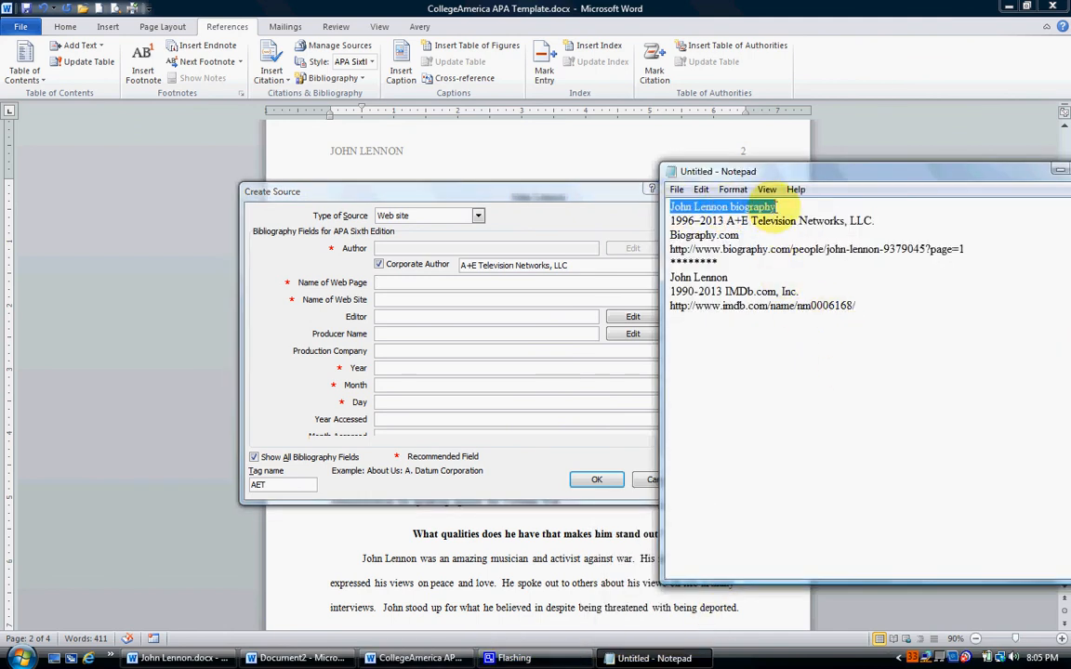
right_click(760, 206)
left_click(772, 257)
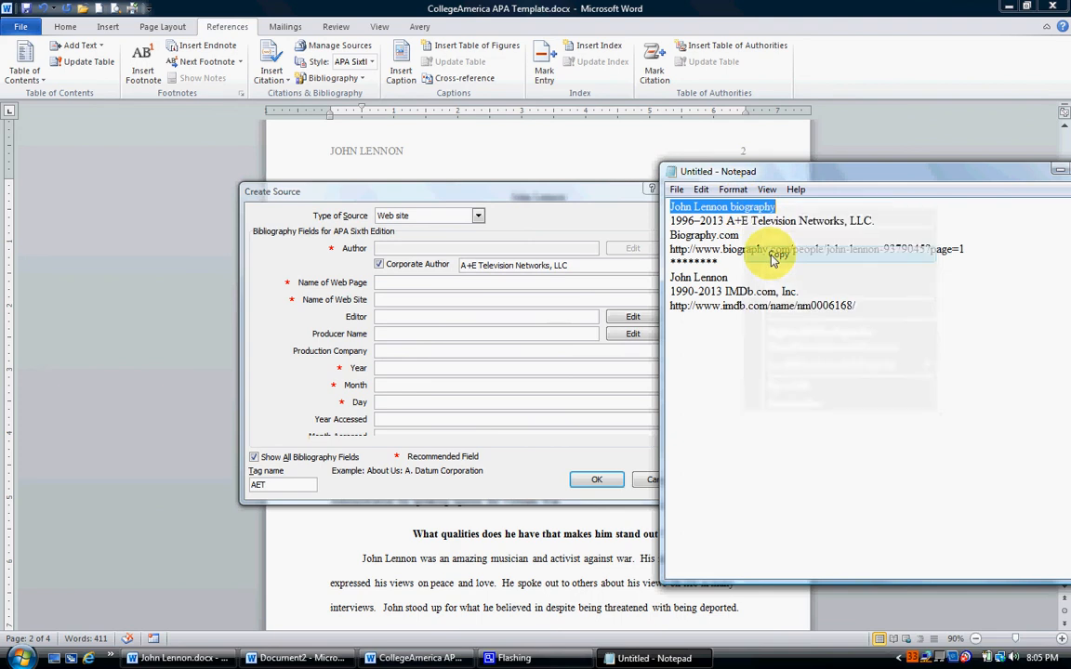
left_click(414, 282)
right_click(413, 282)
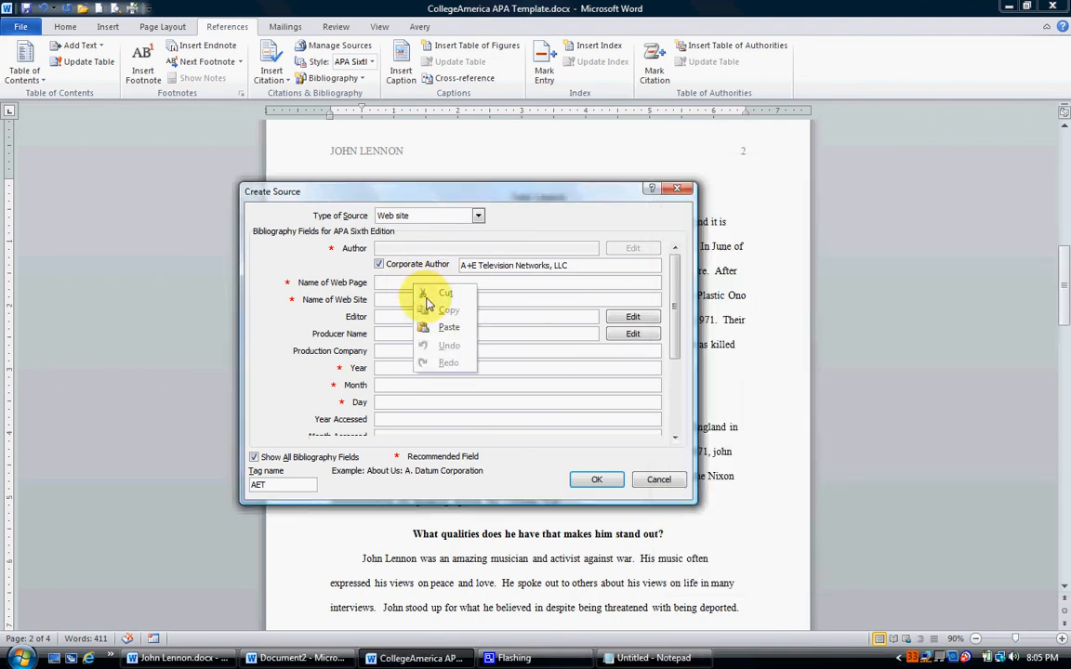
left_click(437, 323)
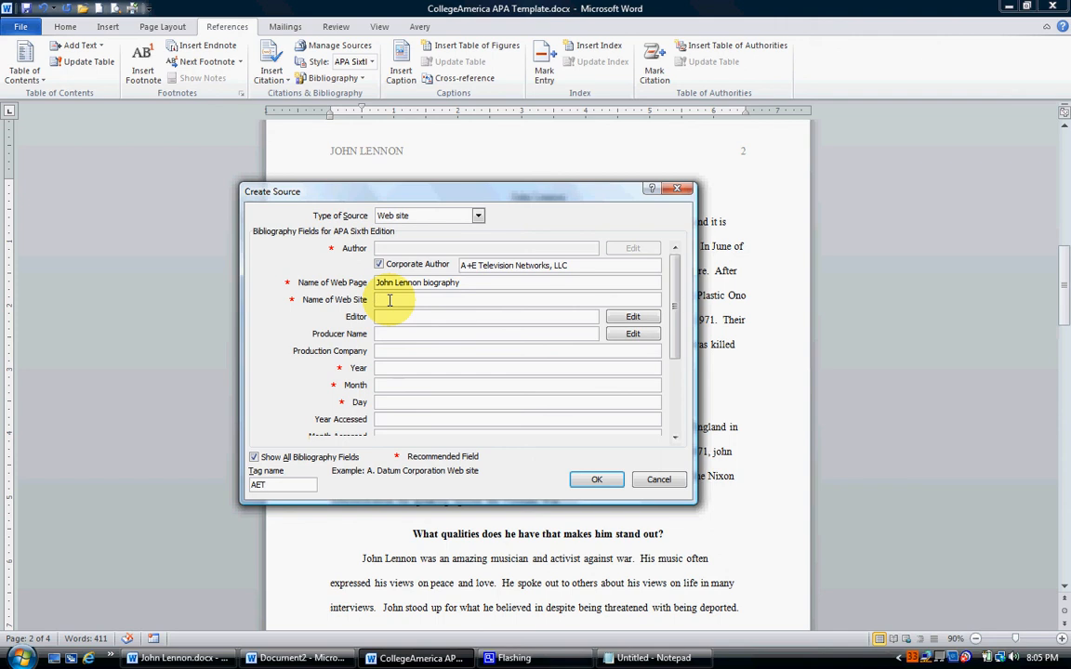
Copy "Biography.com" from the Notepad source list into the source's web site name.
left_click(635, 658)
left_click_drag(680, 236, 728, 239)
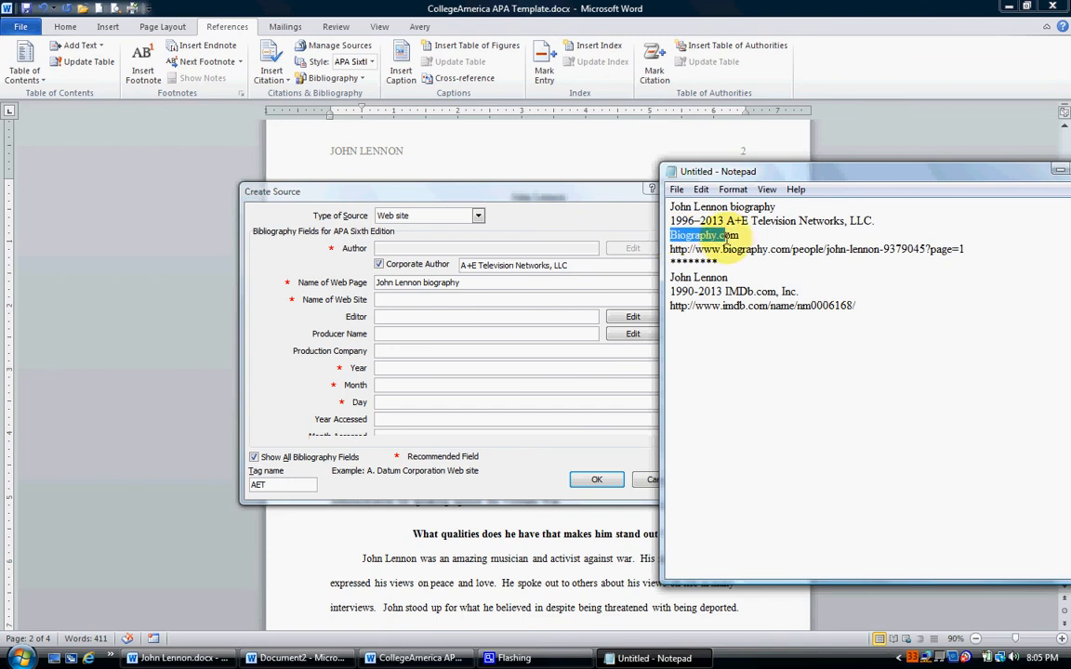
right_click(741, 236)
left_click(741, 280)
left_click(394, 299)
right_click(395, 301)
left_click(427, 344)
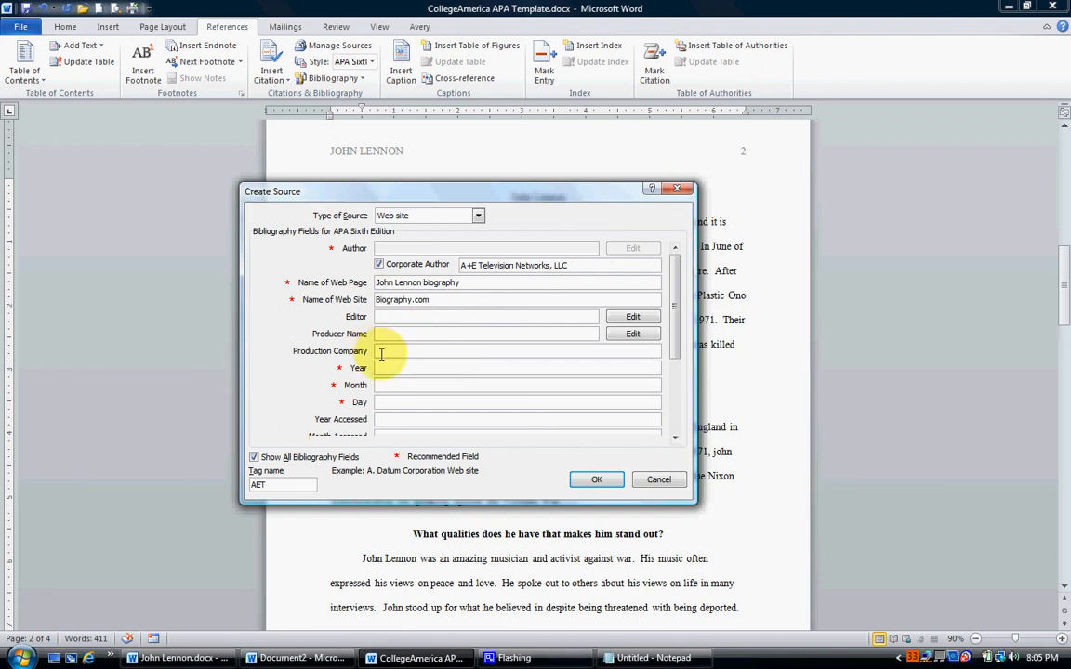
Check the copyright years in the Notepad source list and enter 2013 as the source's year.
left_click(648, 658)
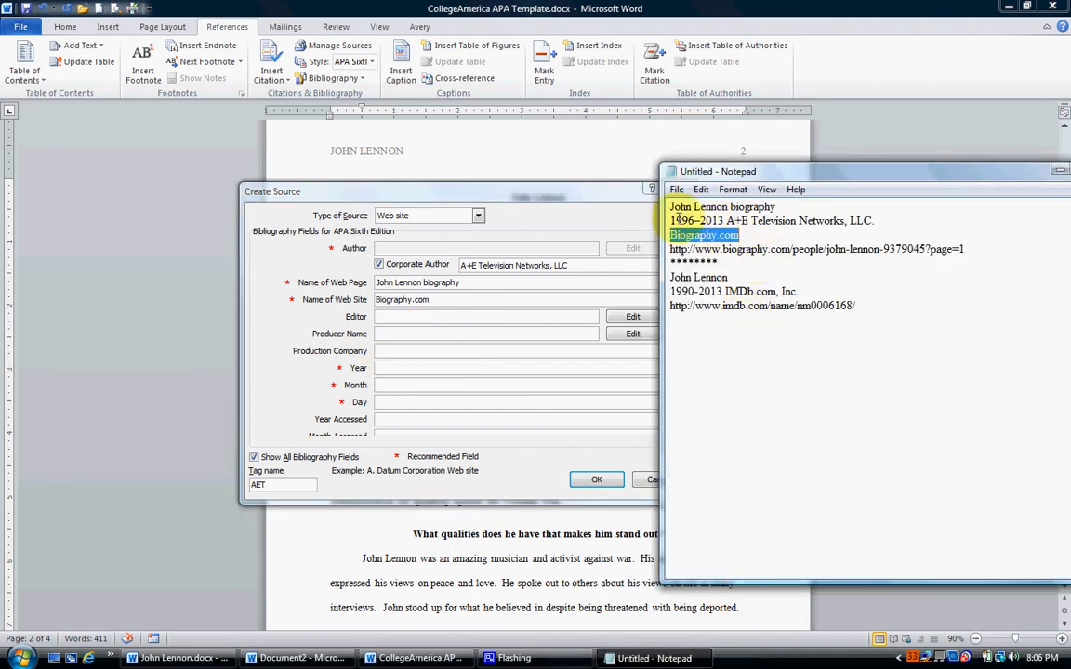
left_click_drag(675, 220, 731, 221)
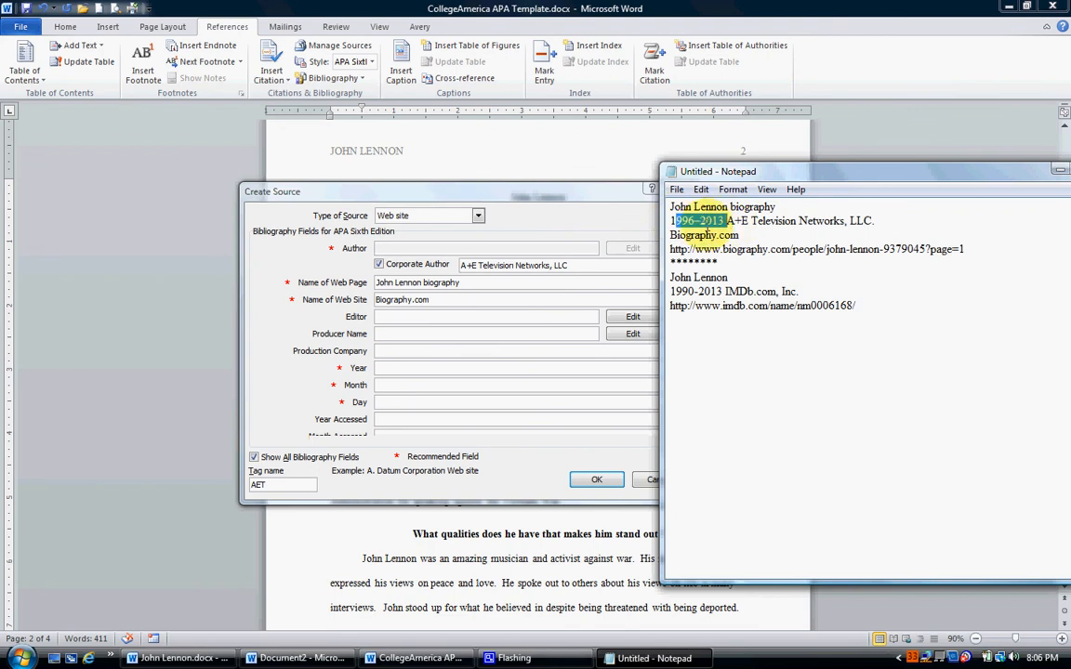
left_click(367, 339)
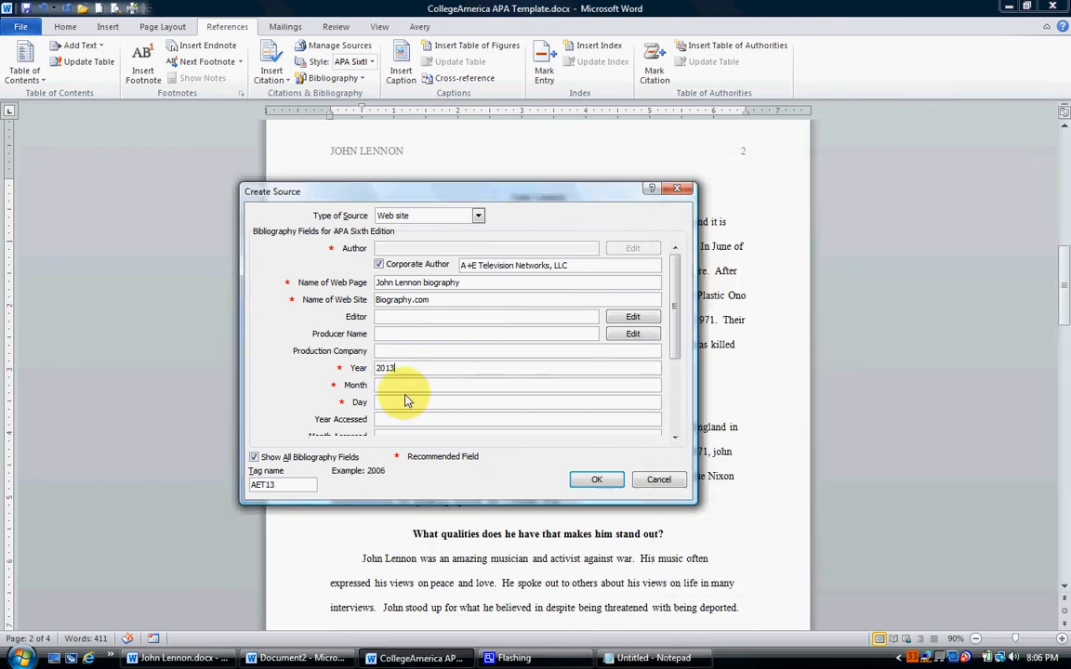
left_click_drag(673, 348, 667, 392)
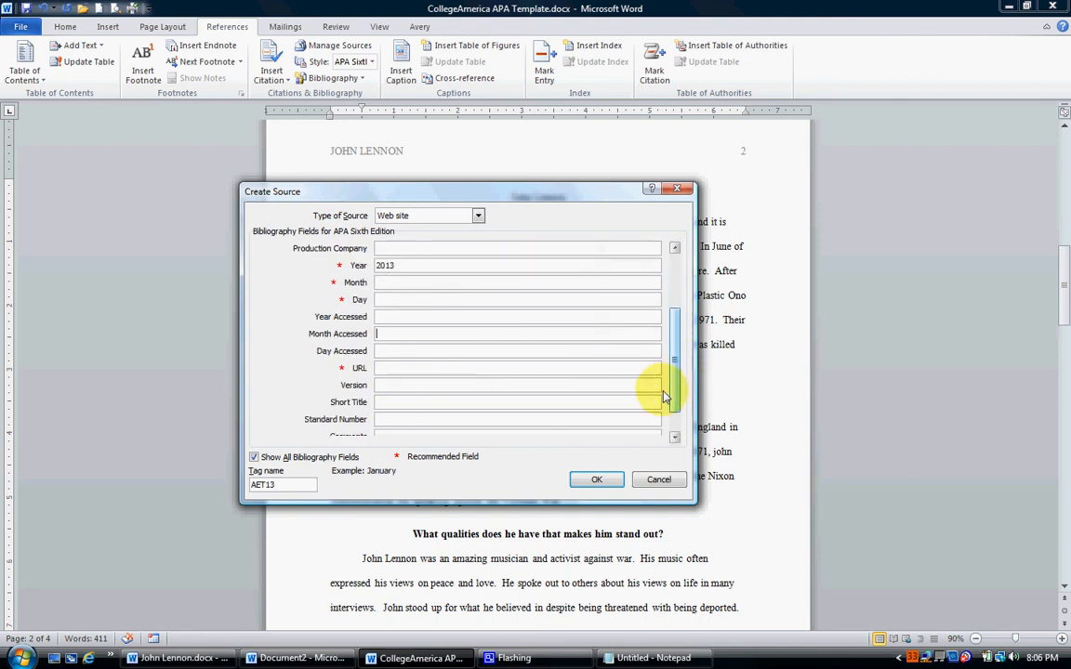
left_click(392, 368)
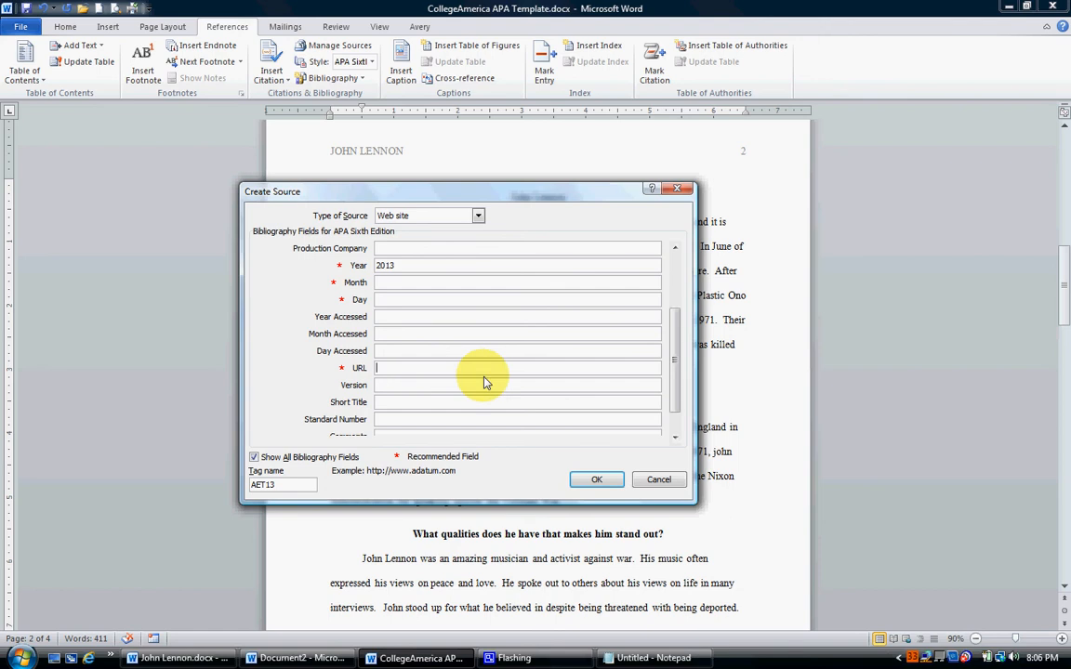
left_click(641, 658)
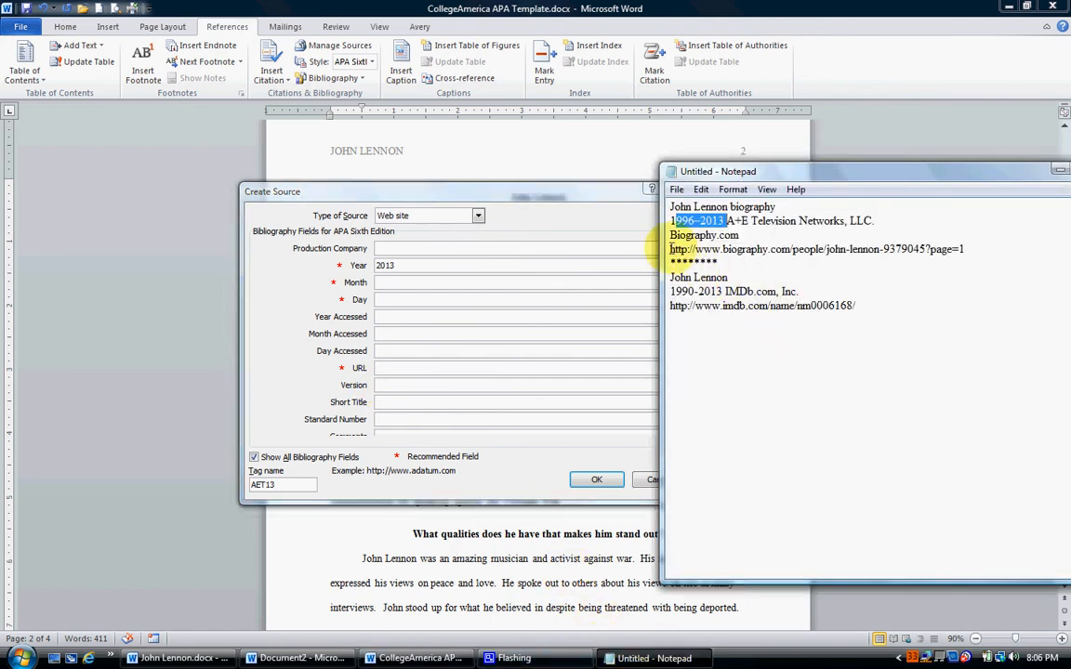
left_click_drag(669, 249, 965, 251)
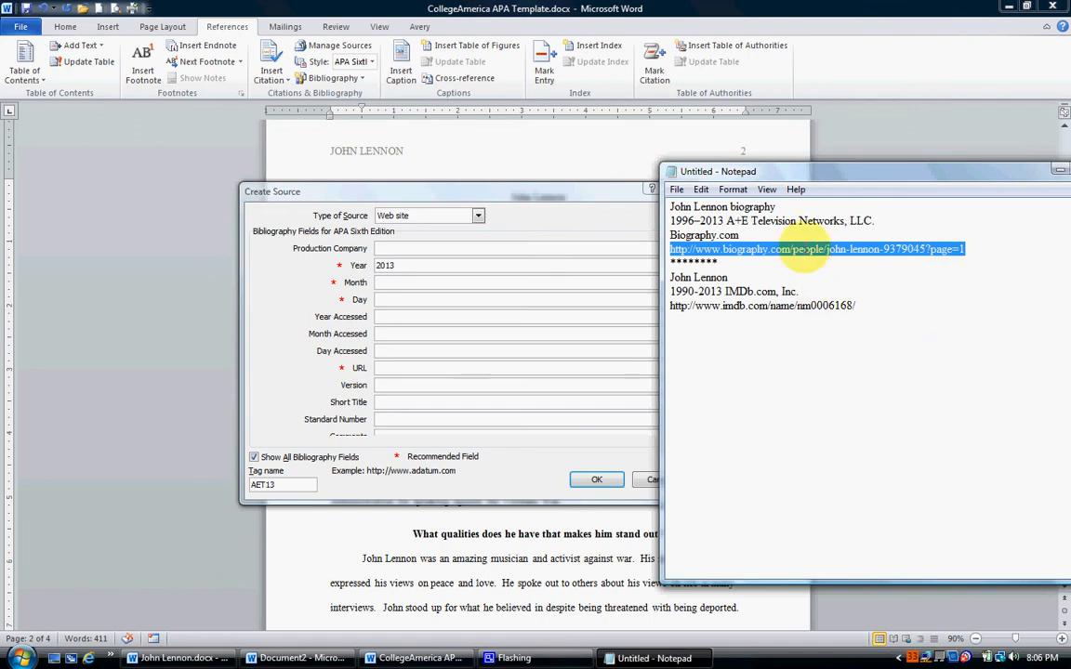
right_click(801, 249)
left_click(906, 290)
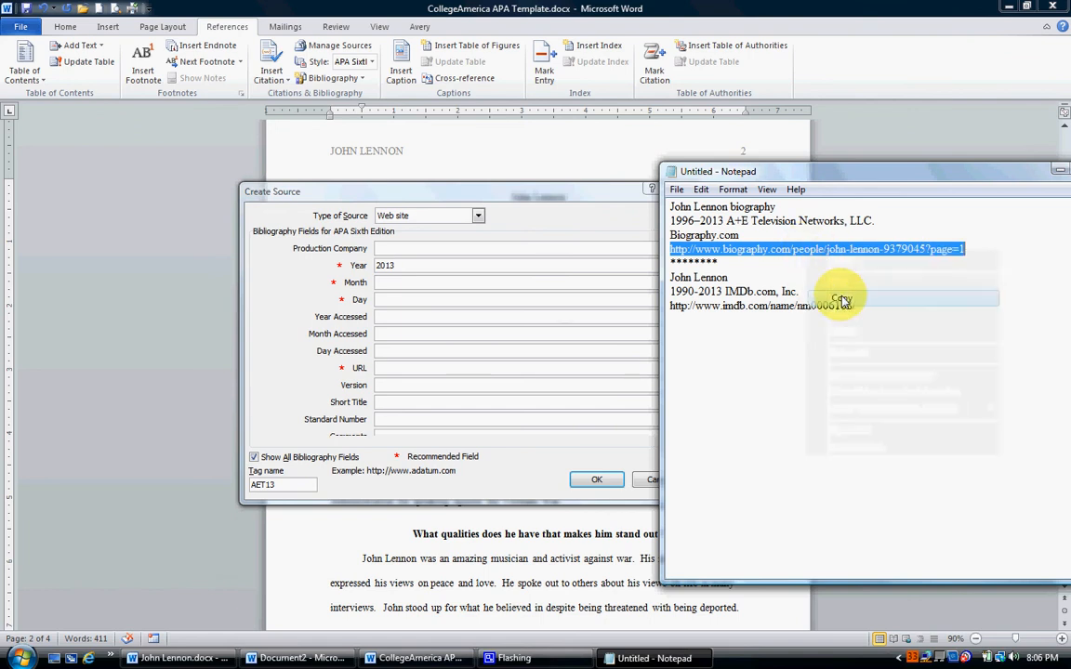
left_click(394, 367)
right_click(400, 368)
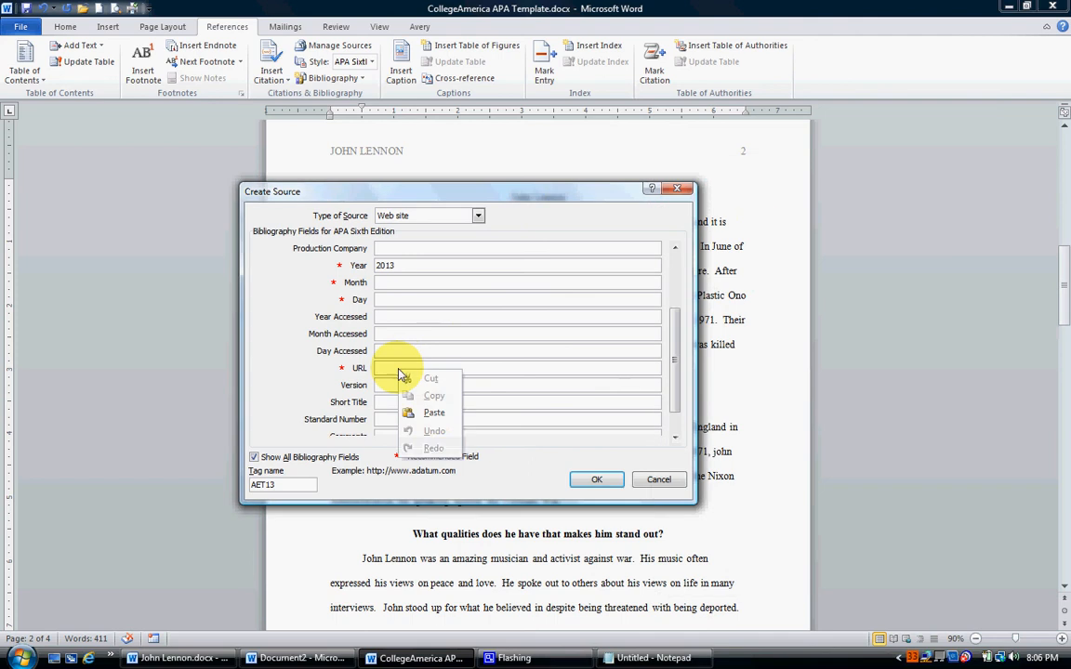
left_click(433, 414)
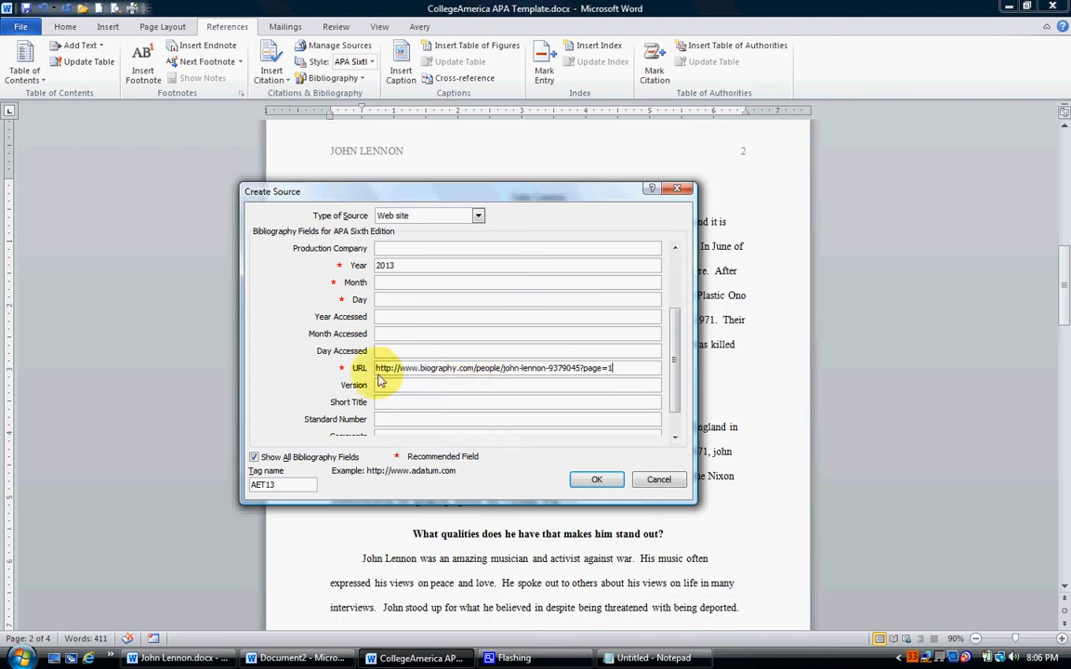
Insert the completed source as the citation after "by a crazed fan" and end the sentence with a period.
left_click_drag(677, 377, 677, 335)
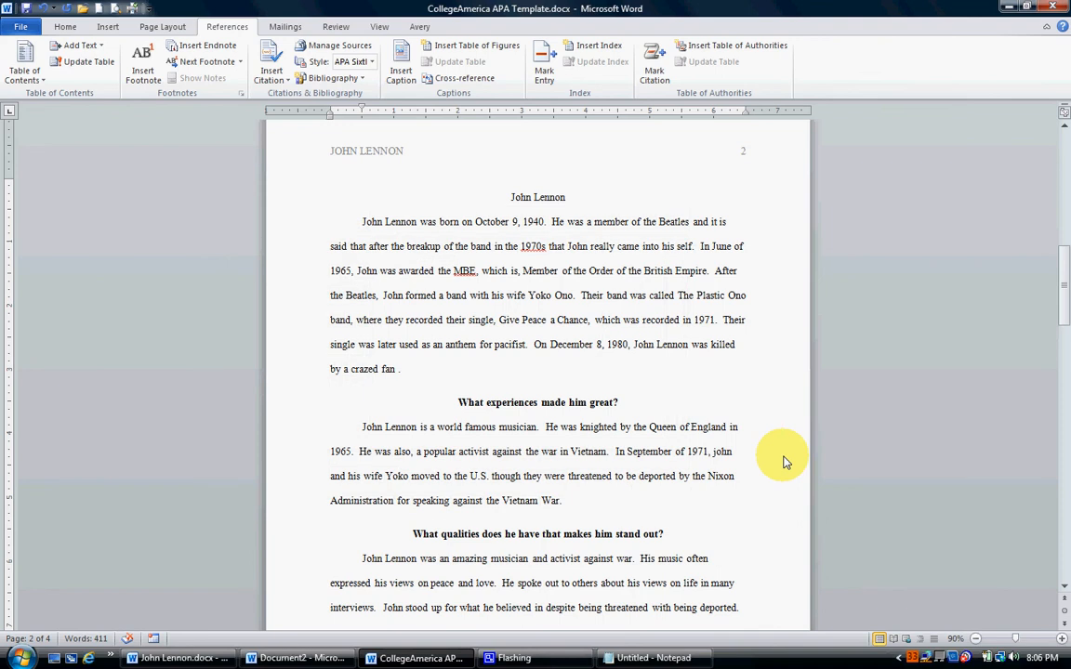
type(".")
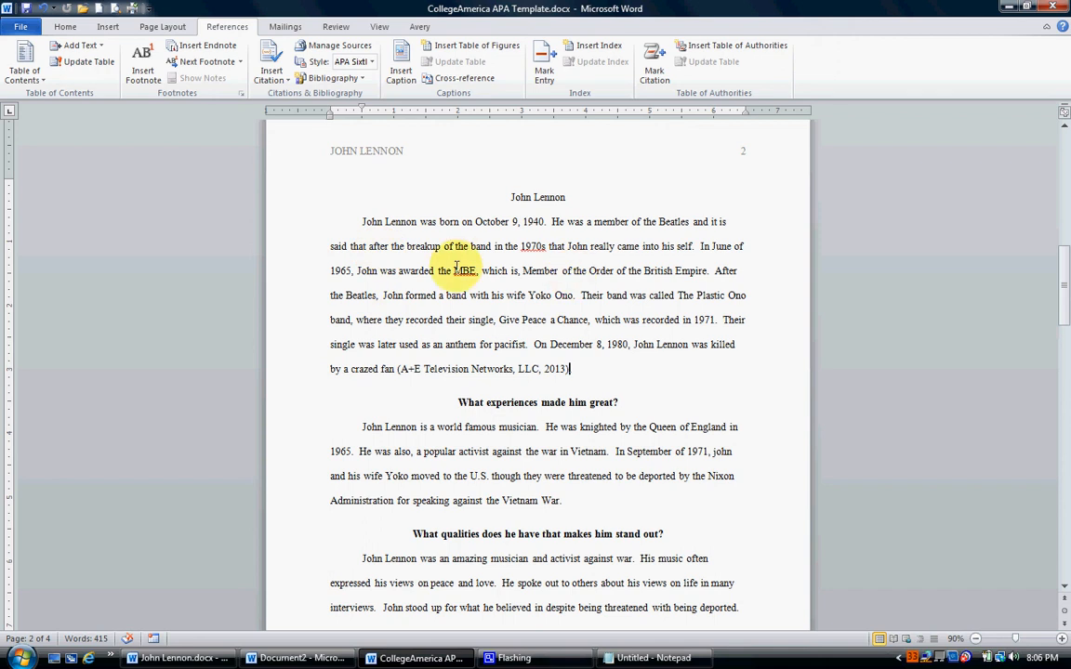
Remove the period after "Vietnam War" and start a new web site source for a citation there, showing all bibliography fields.
scroll(676, 313, "down", 1)
scroll(675, 313, "down", 4)
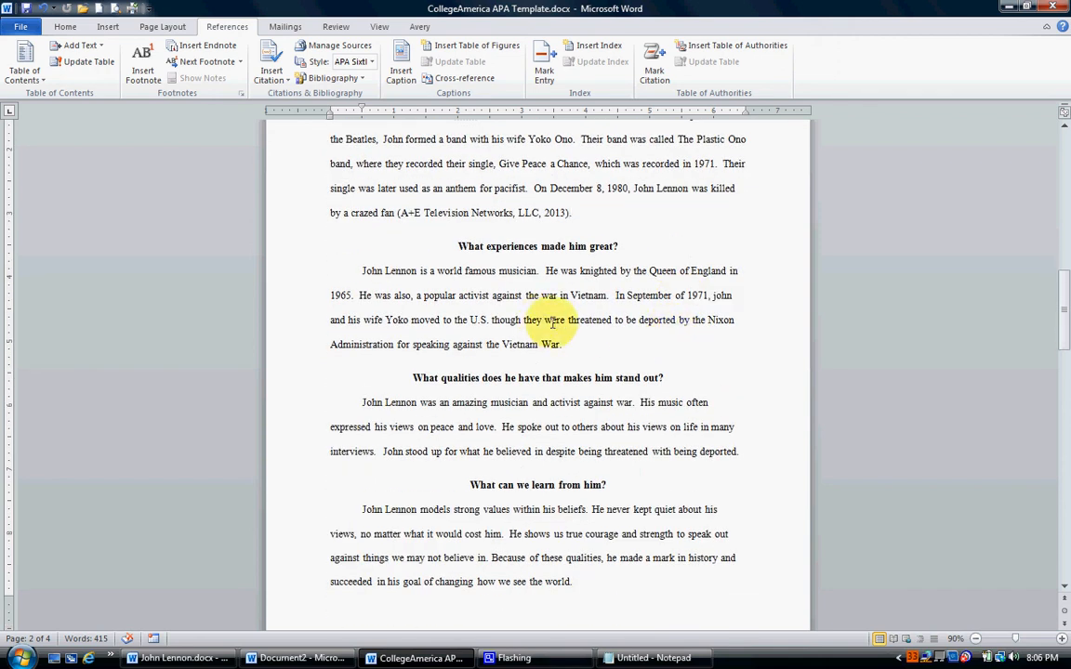
scroll(554, 321, "down", 1)
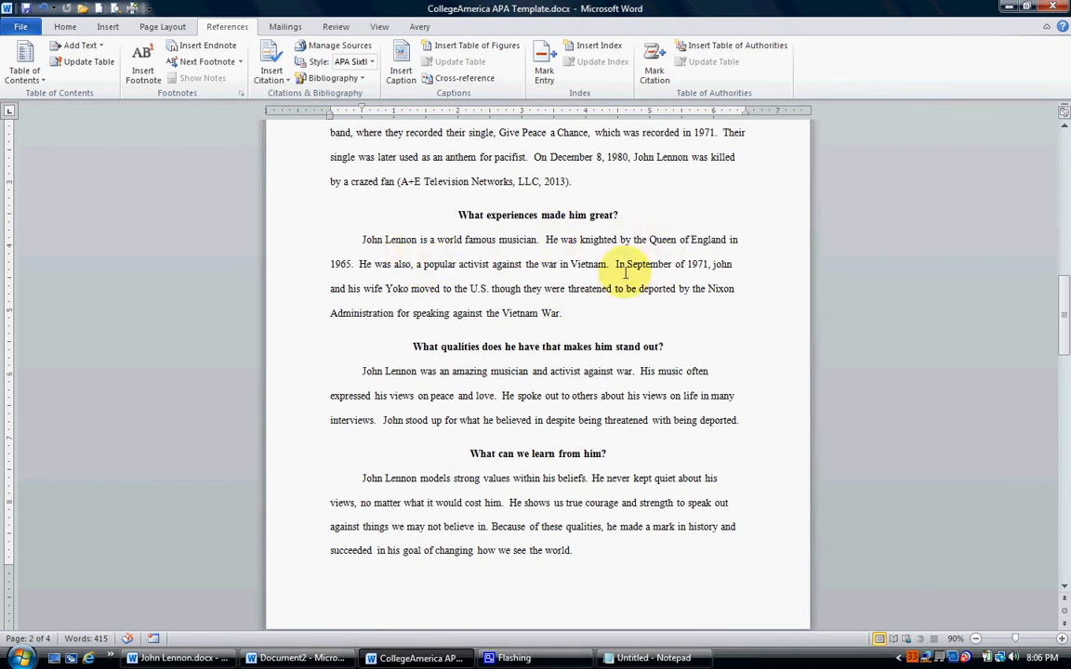
left_click(559, 313)
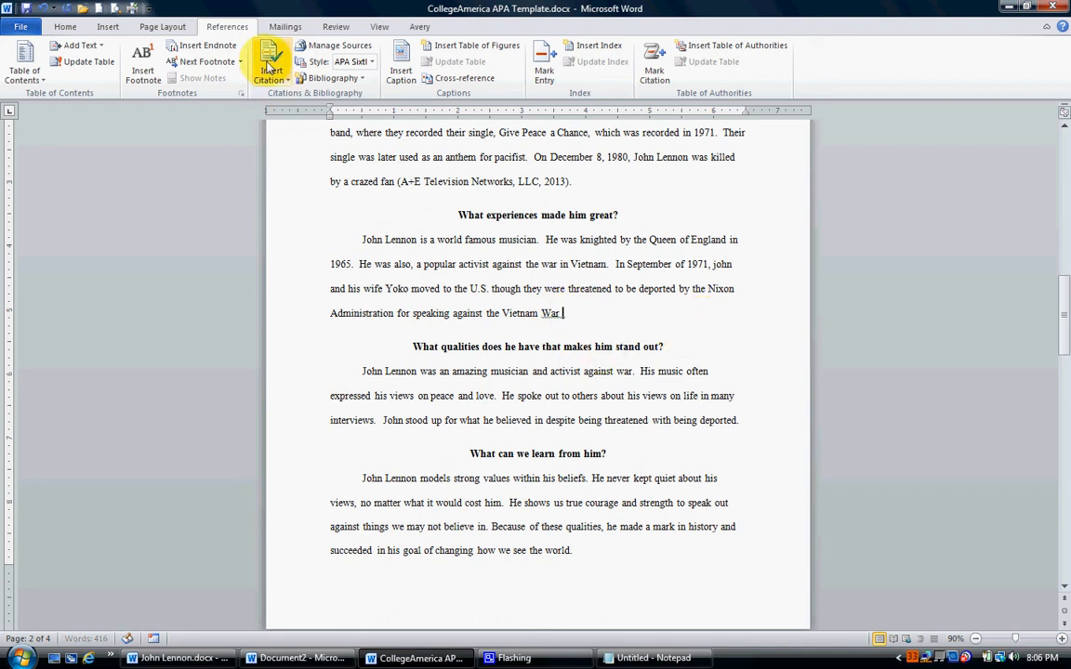
left_click(268, 69)
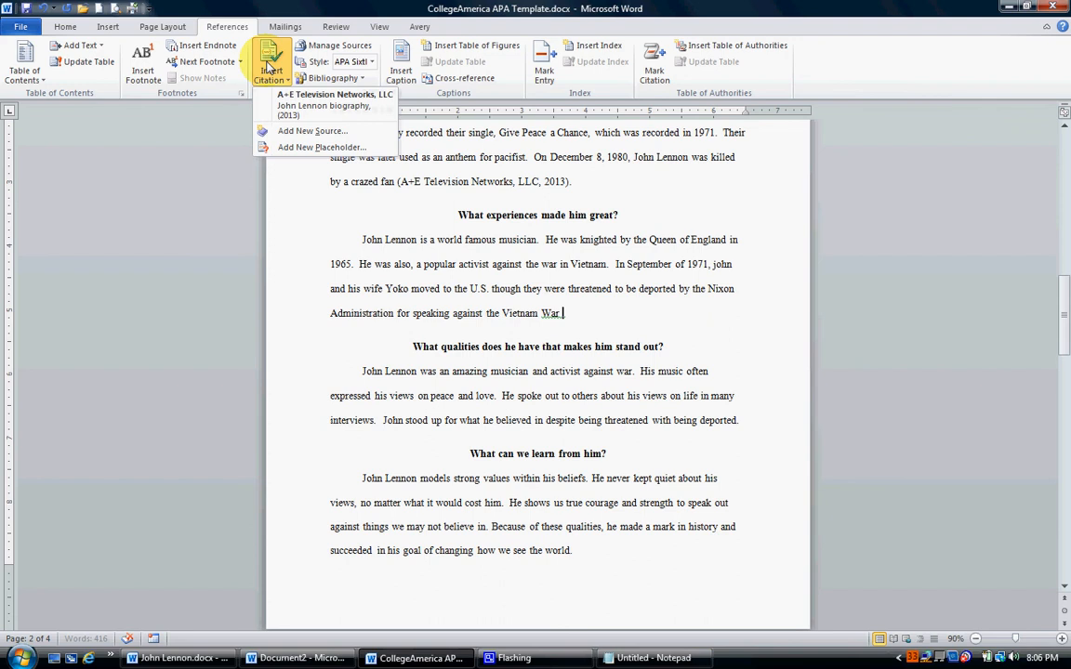
left_click(282, 132)
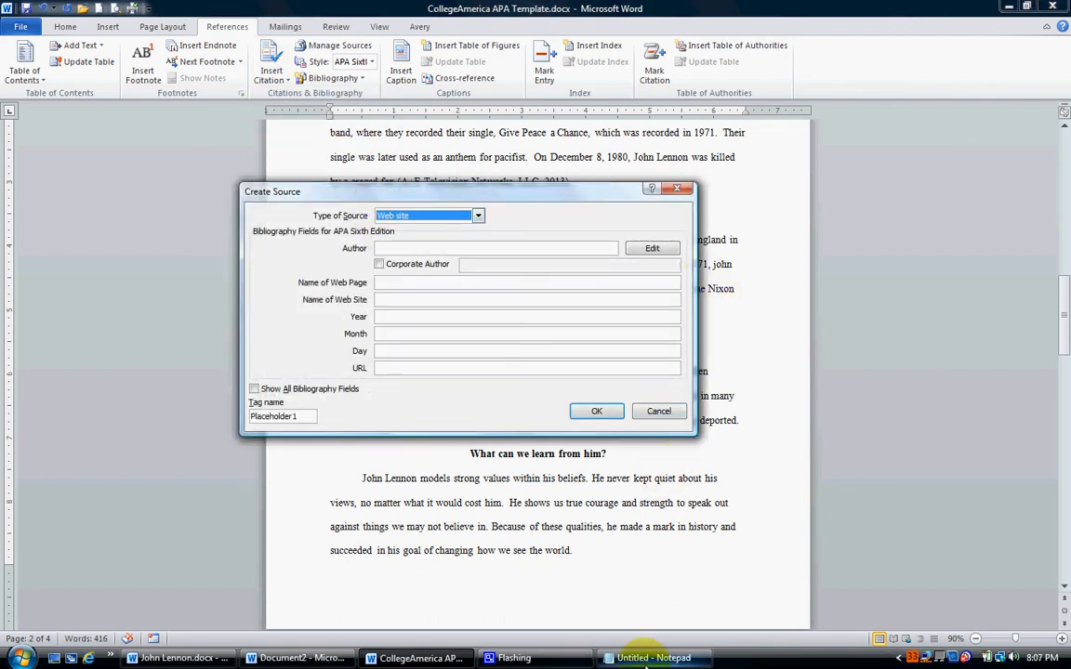
left_click(378, 264)
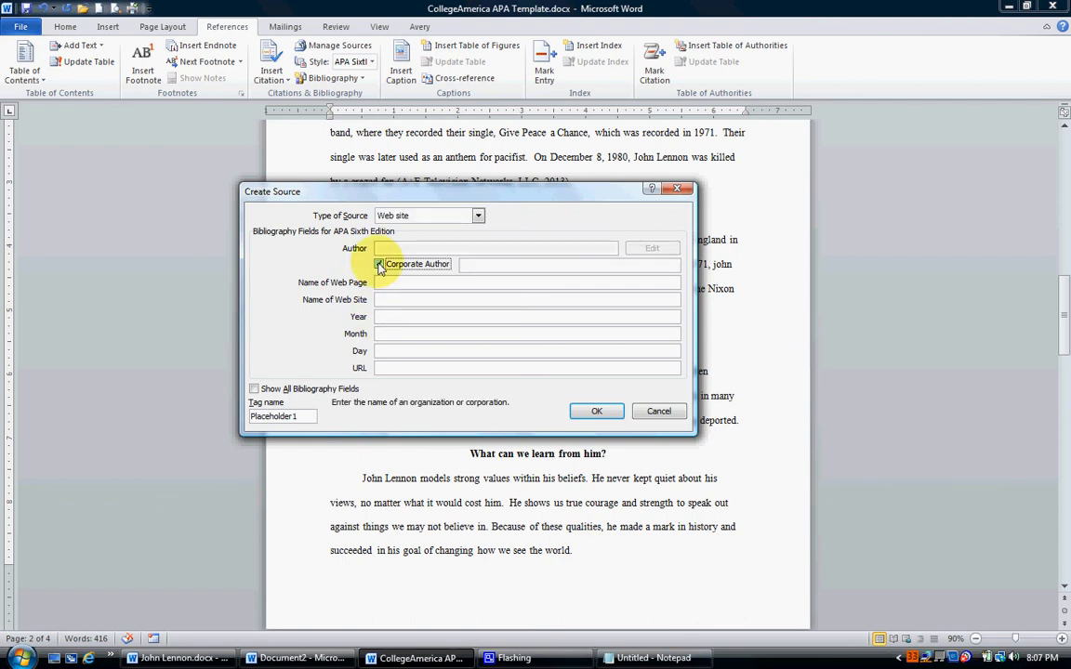
left_click(256, 390)
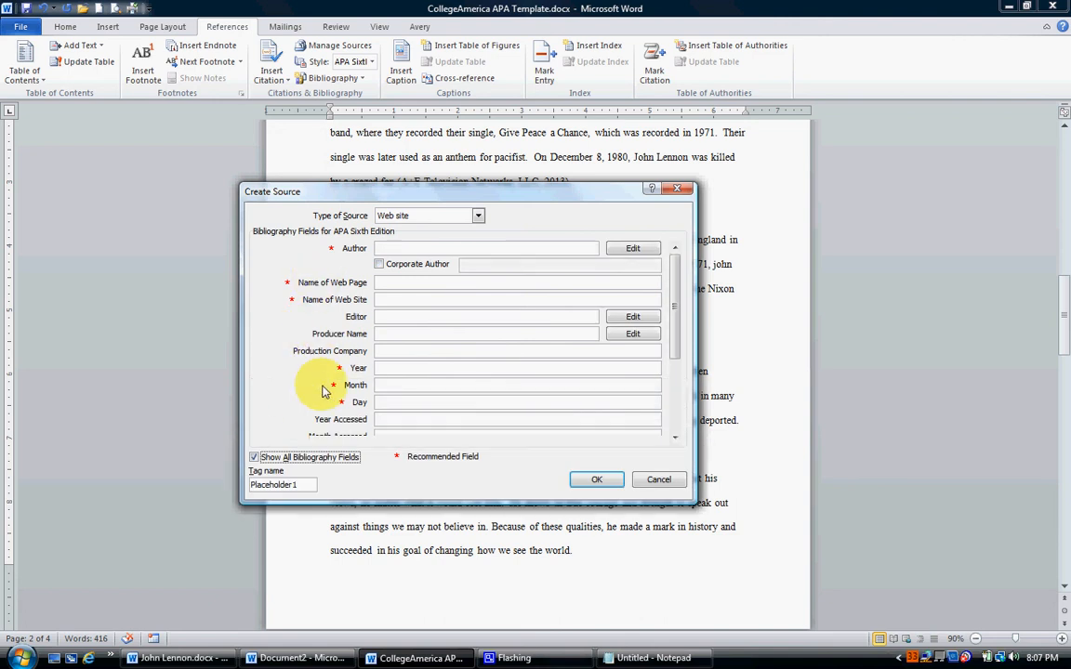
Set the new source to a corporate author and copy "IMDb.com, Inc" from the Notepad source list as its name.
left_click(641, 658)
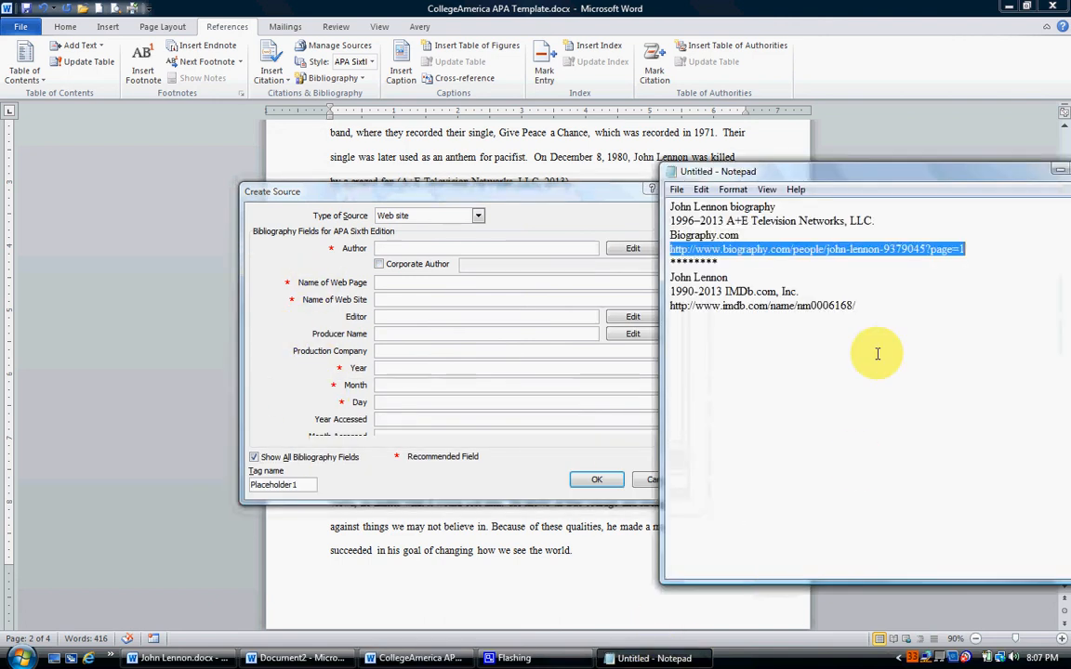
left_click_drag(725, 291, 797, 290)
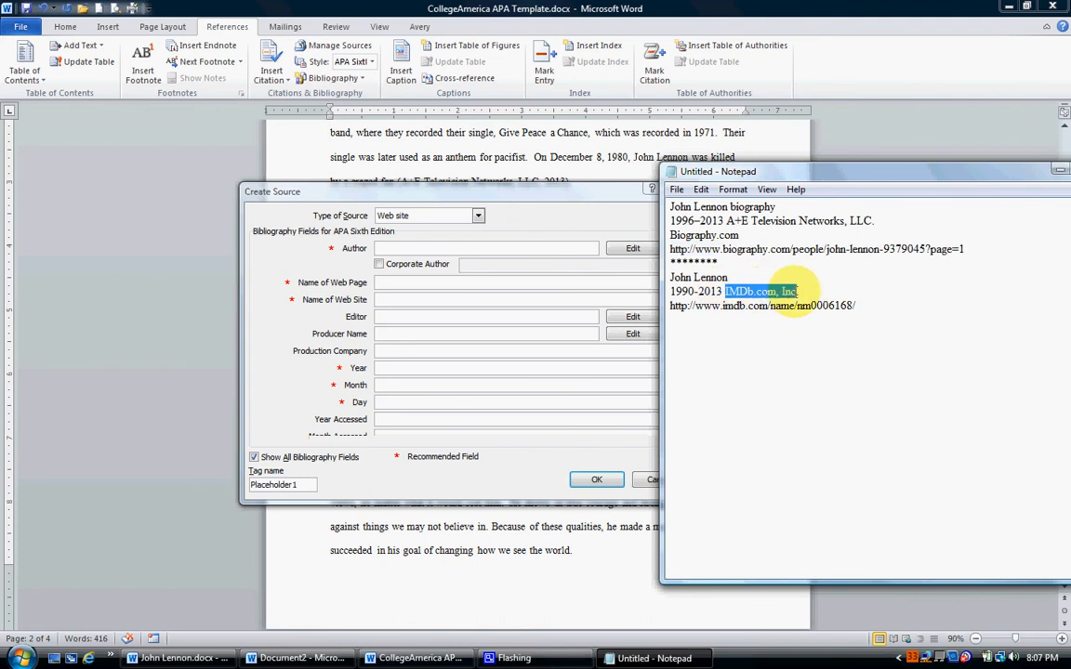
right_click(777, 294)
left_click(795, 340)
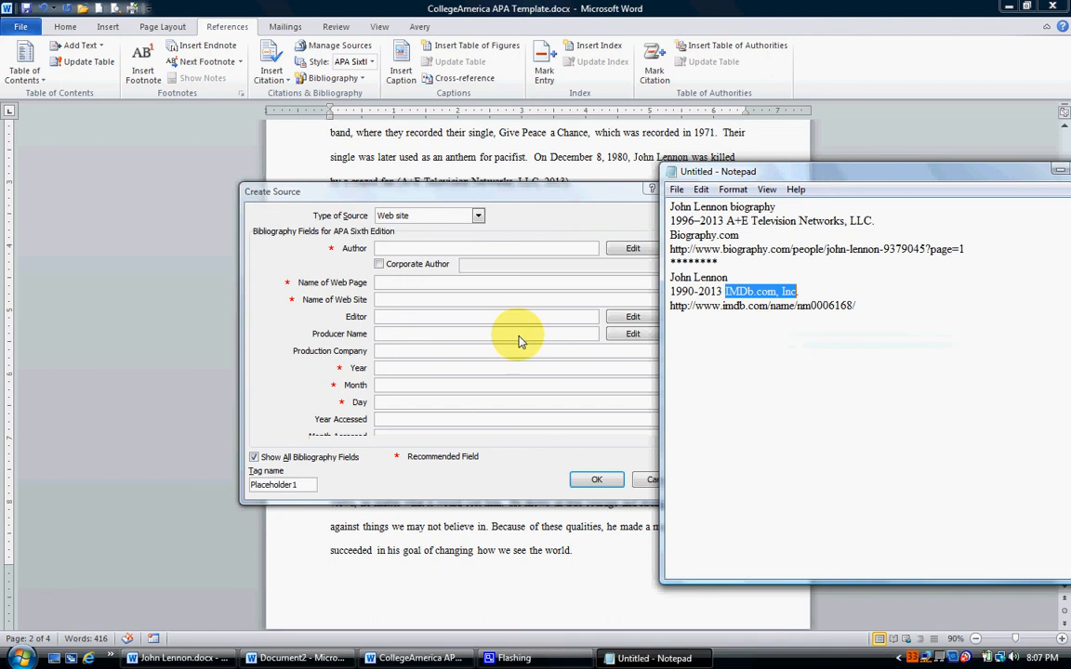
left_click(432, 240)
left_click(379, 264)
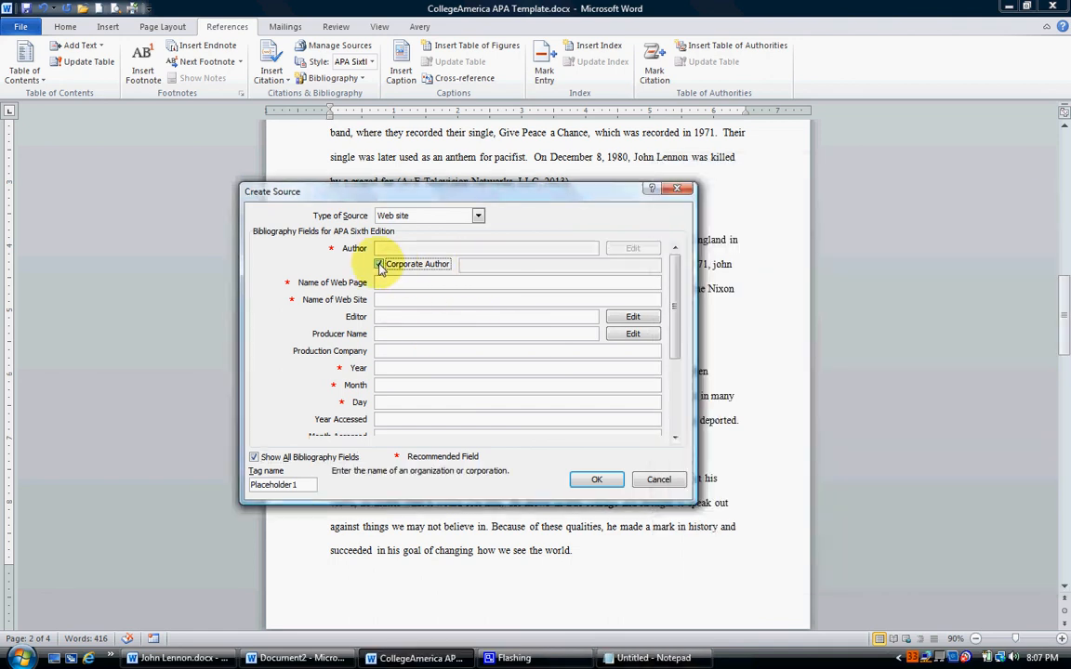
right_click(473, 265)
left_click(492, 310)
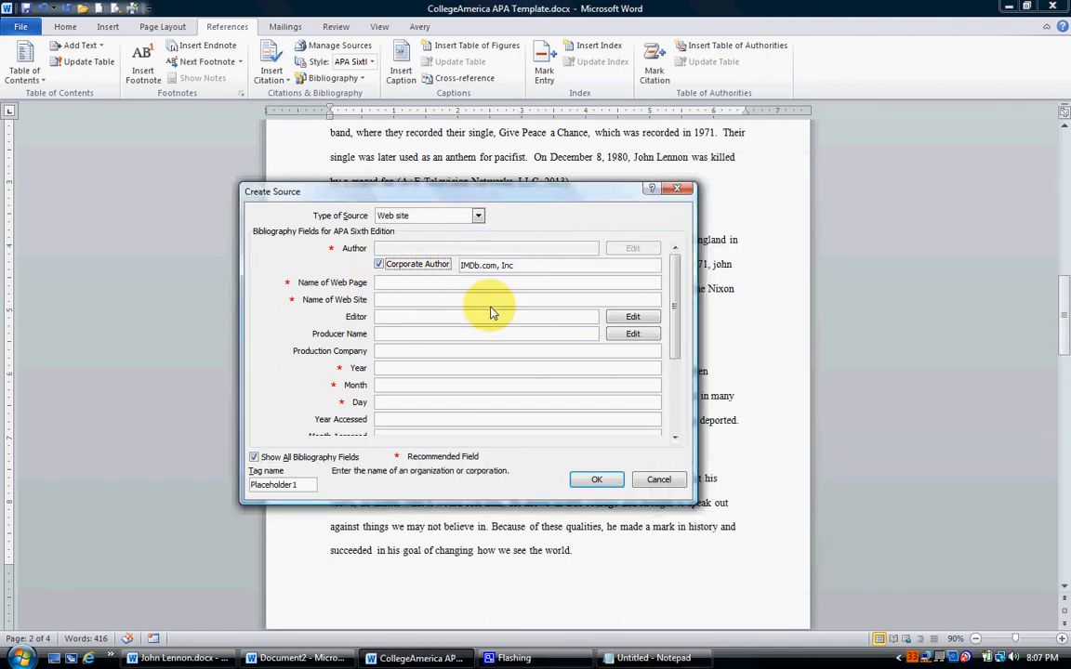
Copy "John Lennon" from the second Notepad source entry into the source's web page name.
left_click(650, 658)
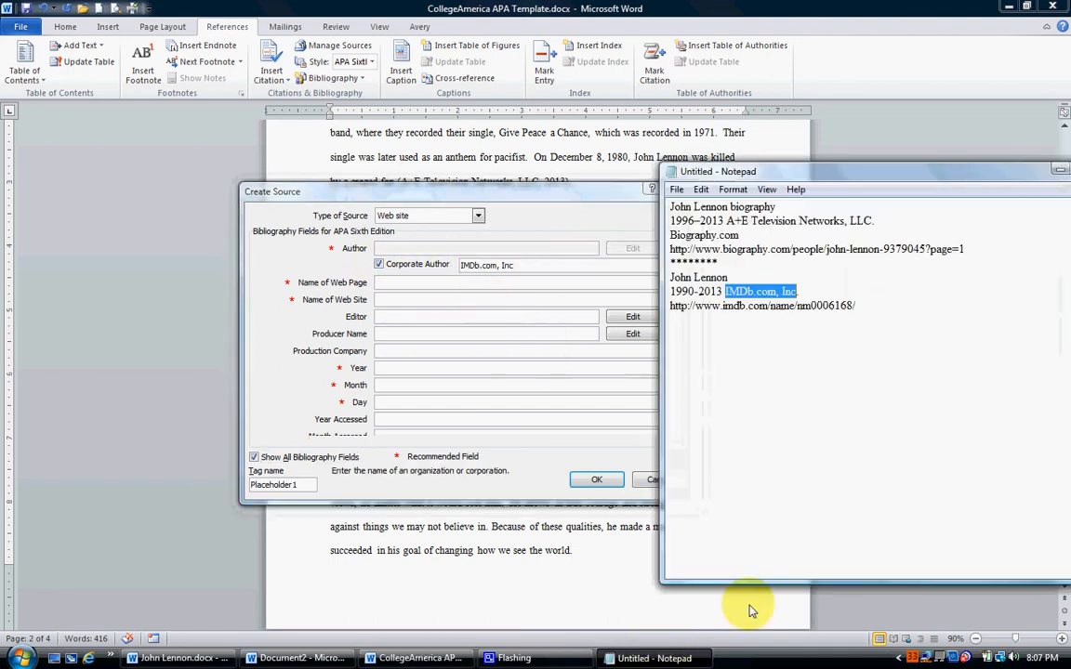
left_click_drag(671, 277, 723, 277)
right_click(727, 278)
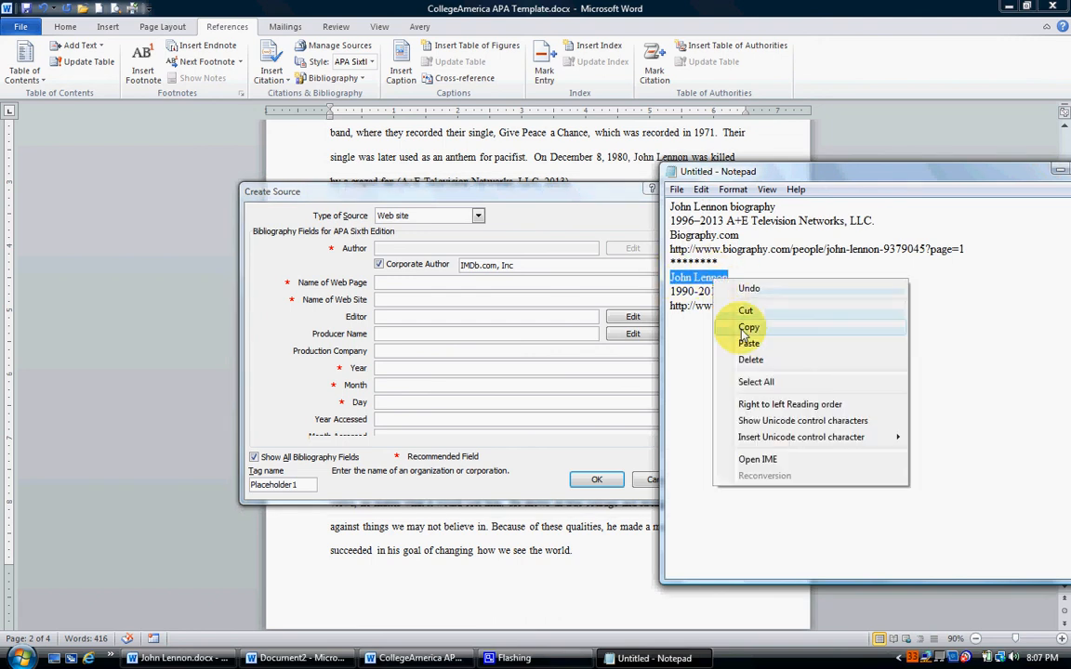
left_click(718, 319)
left_click(388, 284)
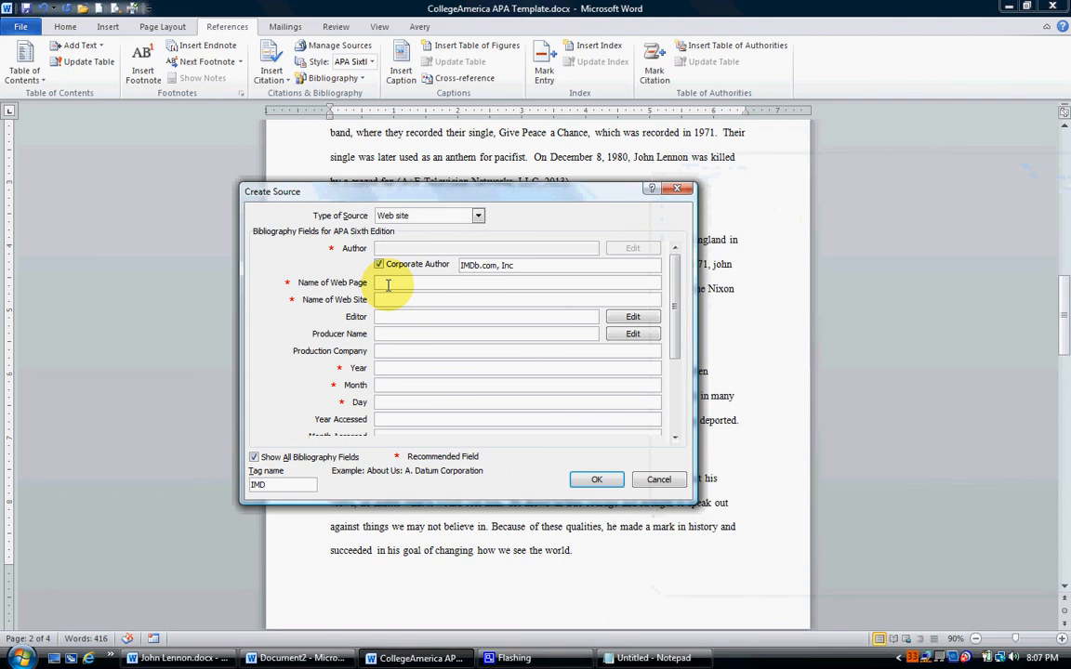
right_click(388, 284)
left_click(376, 313)
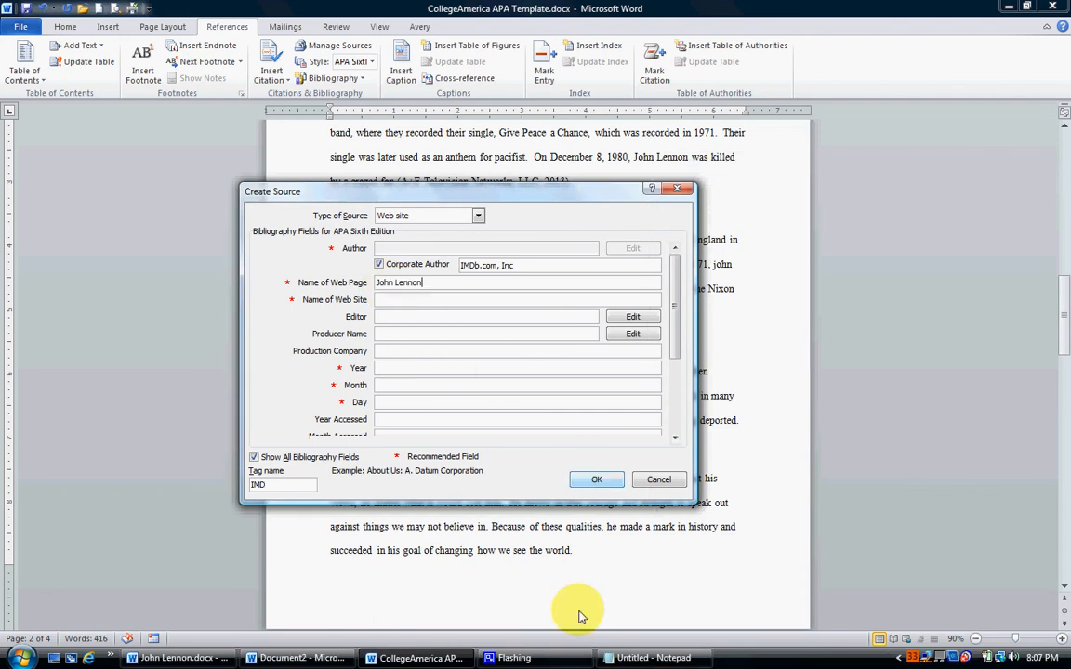
Copy "IMDb.com" from the Notepad source list into the source's web site name.
left_click(632, 658)
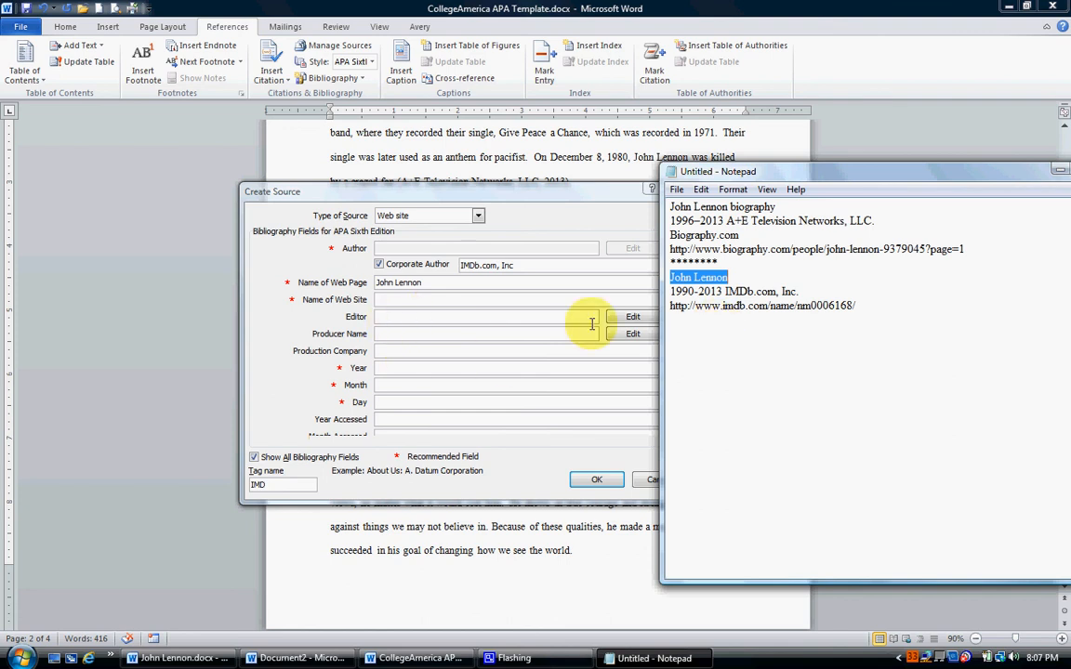
left_click_drag(726, 291, 768, 294)
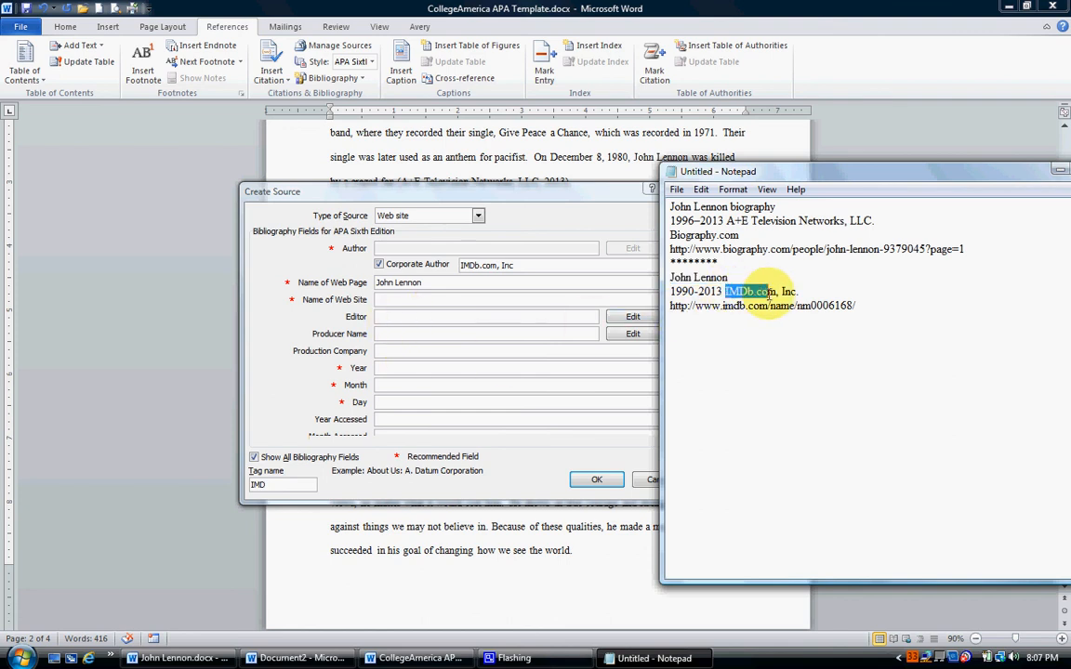
right_click(751, 291)
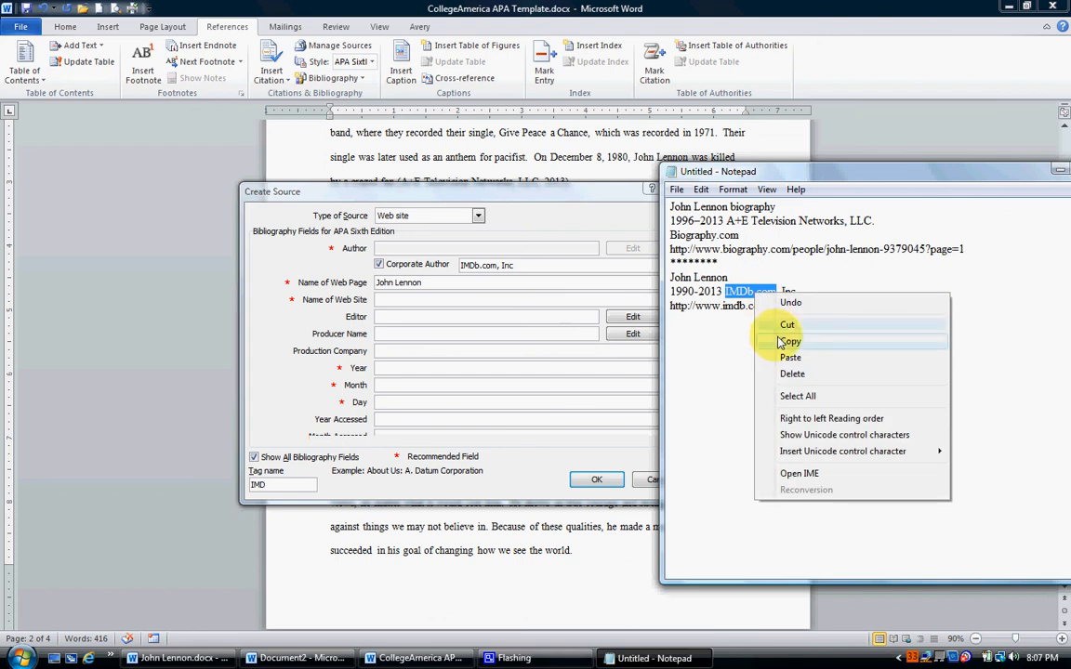
left_click(762, 337)
left_click(389, 299)
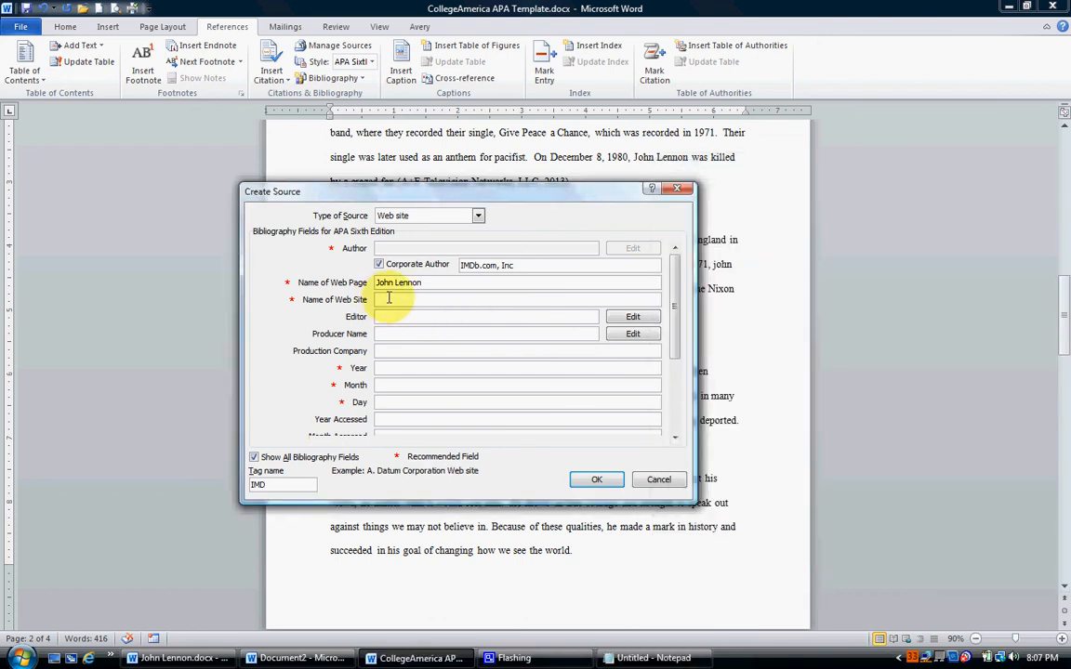
right_click(389, 299)
left_click(366, 341)
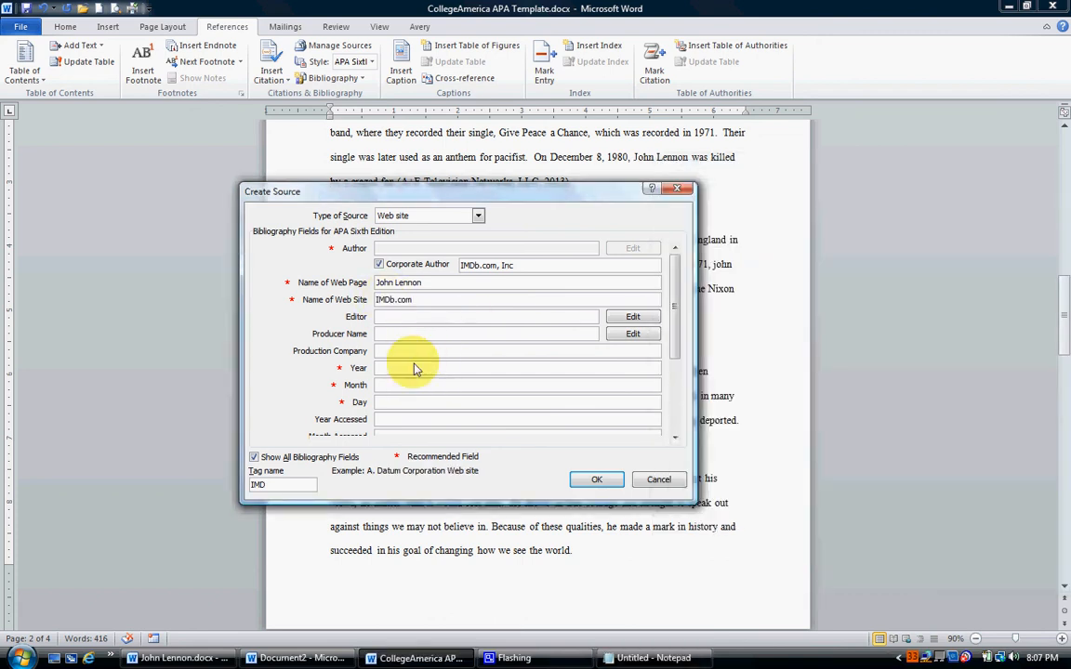
Check the IMDb copyright years in the Notepad source list and enter 2013 as the source's year.
left_click(662, 658)
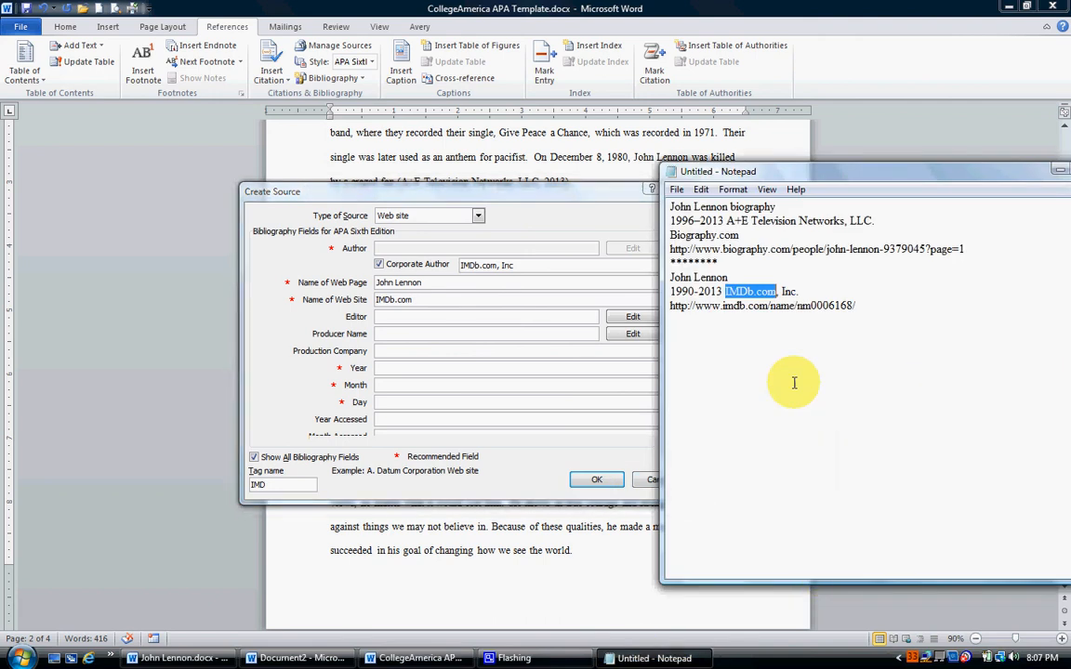
left_click(407, 371)
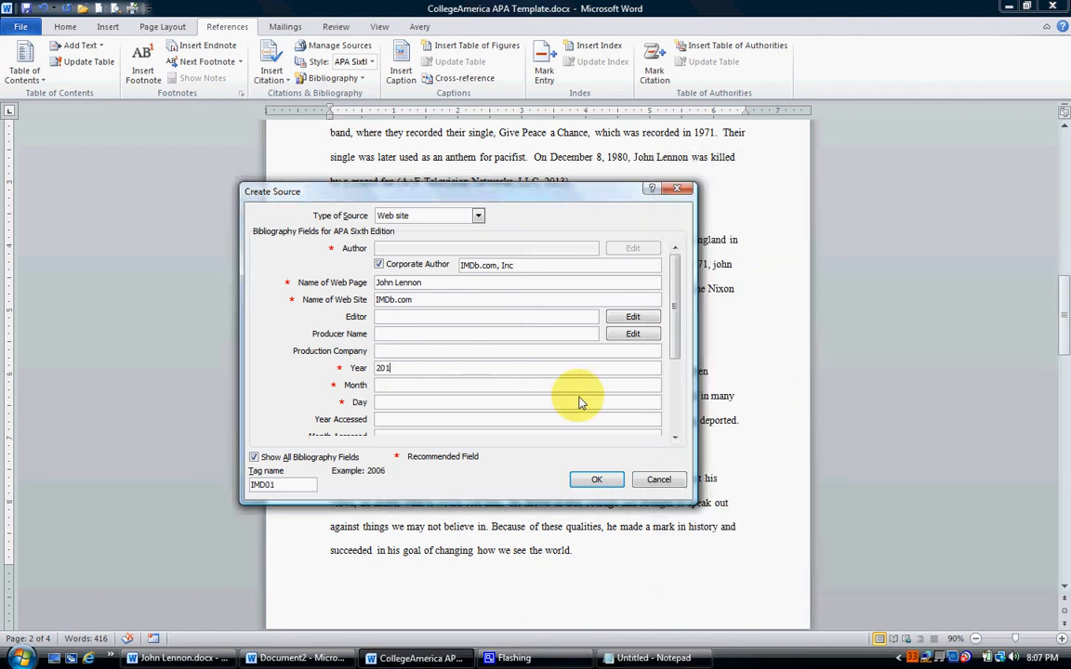
left_click(677, 362)
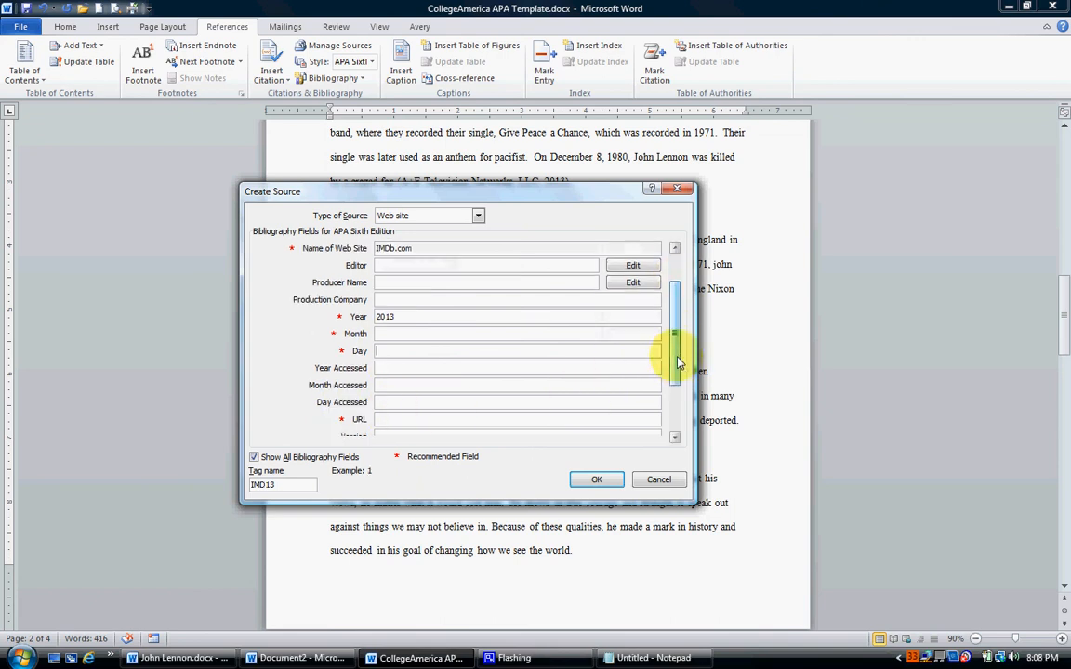
left_click(674, 398)
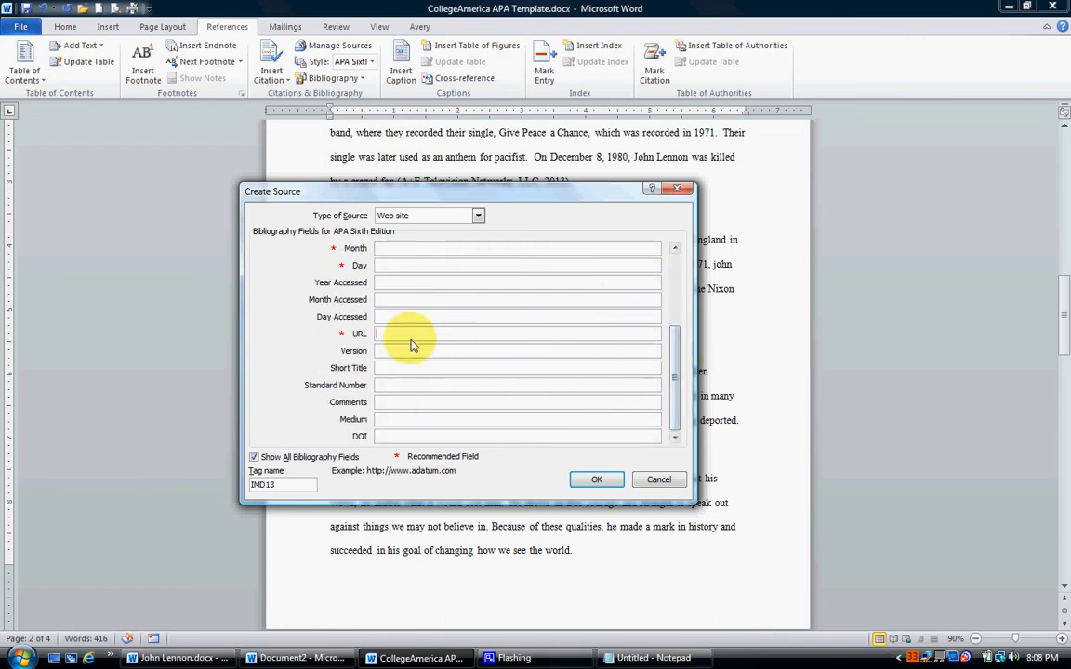
left_click(648, 658)
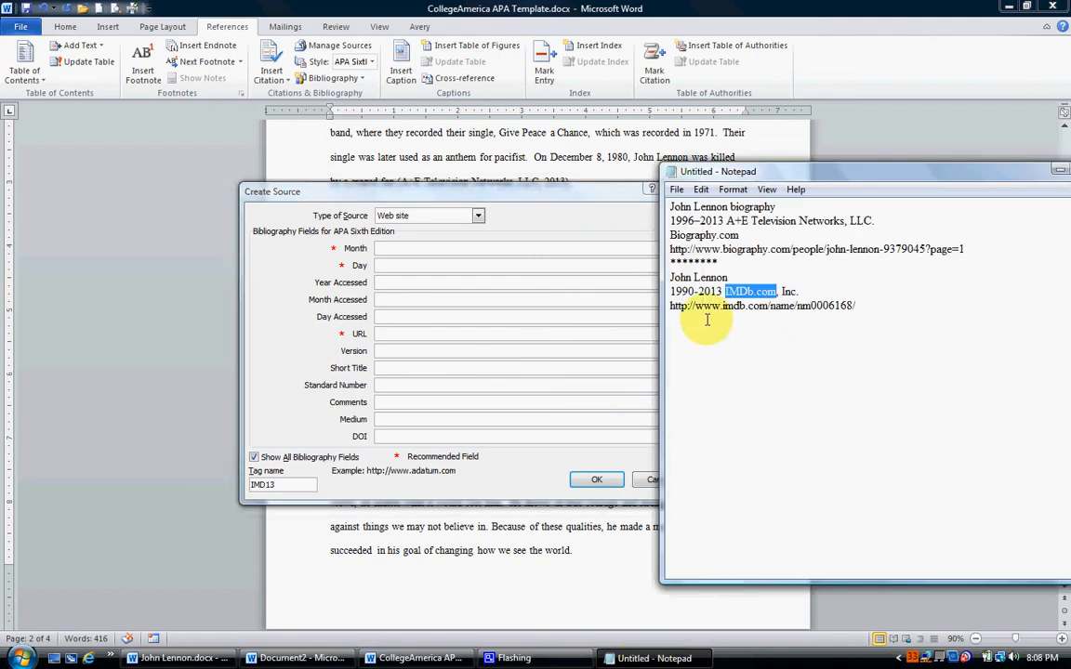
left_click_drag(670, 306, 803, 315)
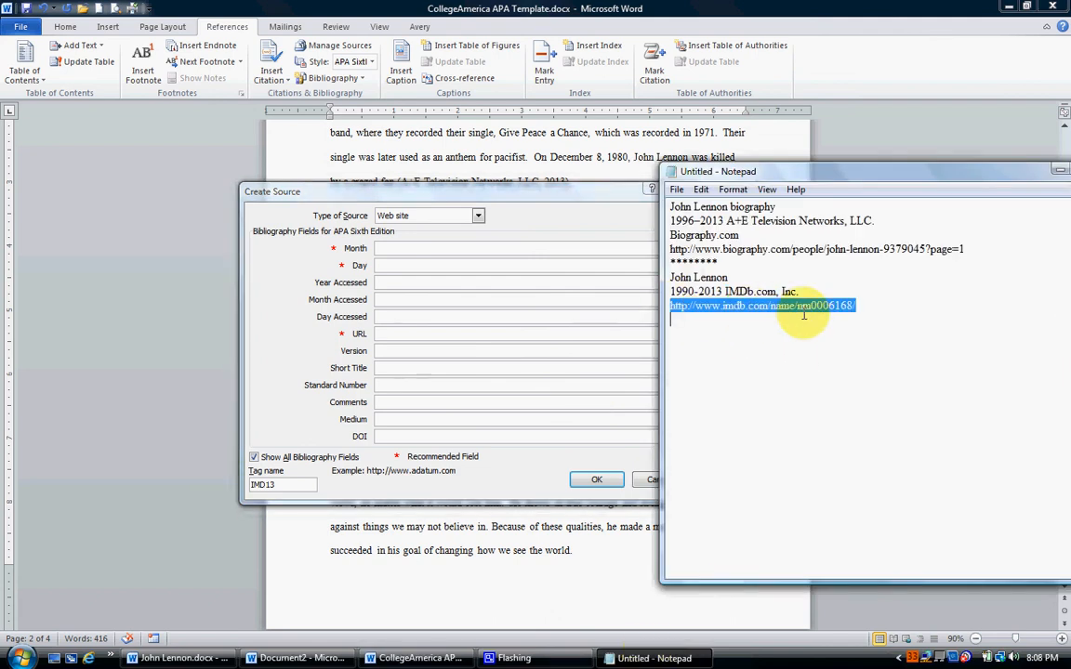
right_click(797, 307)
left_click(812, 349)
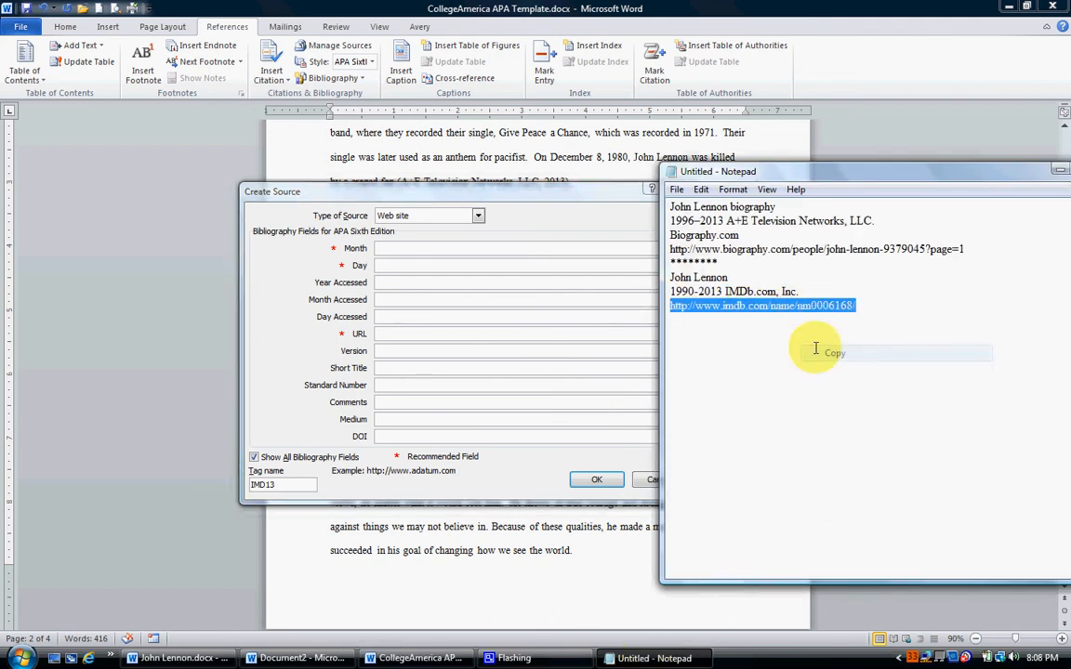
left_click(407, 333)
right_click(407, 332)
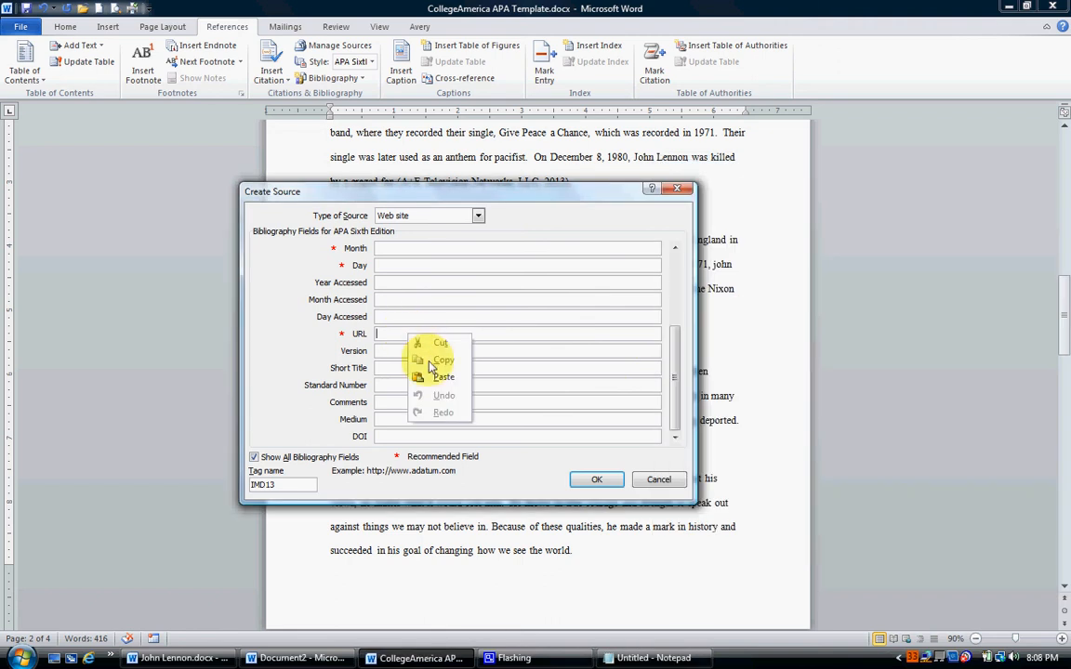
left_click(440, 376)
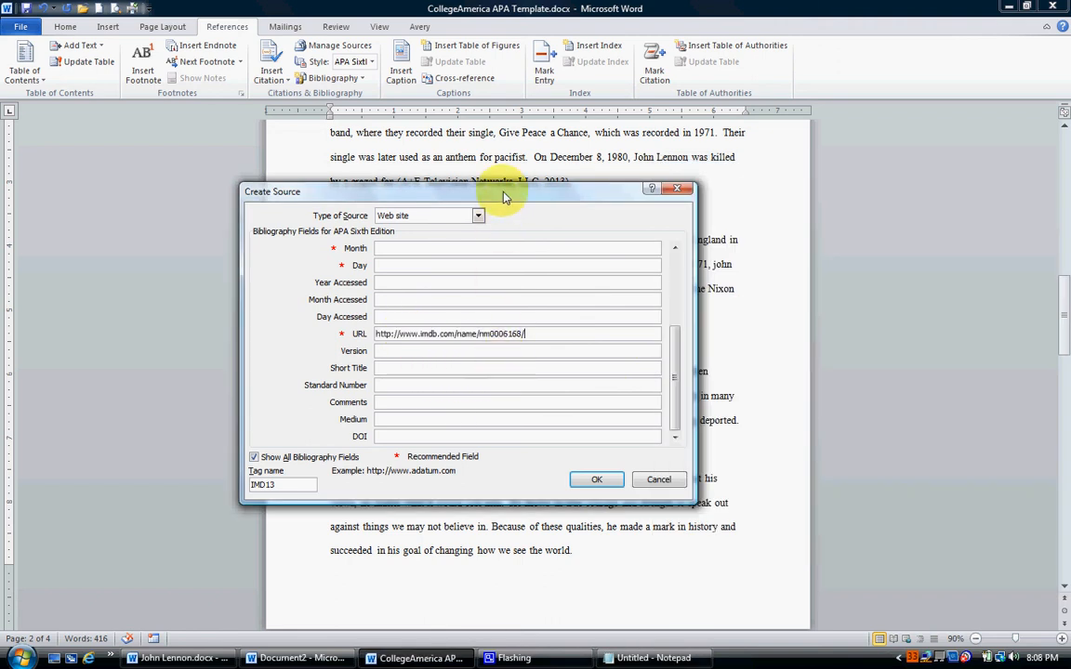
Review the completed IMDb source details and save the source, inserting its citation after "Vietnam War".
left_click_drag(675, 376, 674, 334)
left_click(676, 249)
left_click(676, 249)
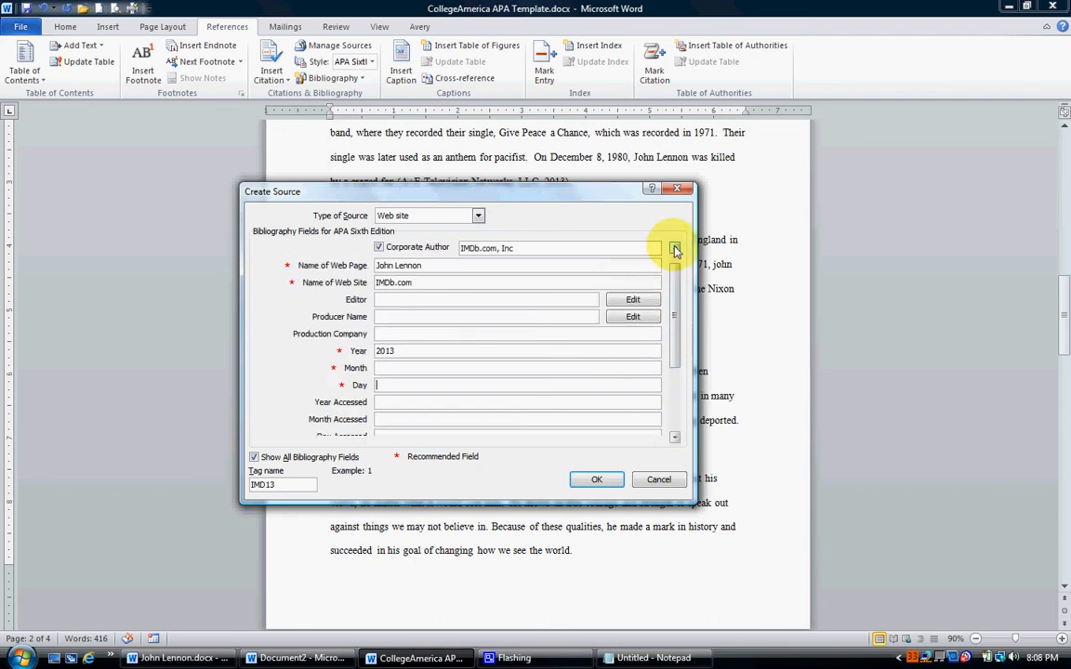
left_click(675, 249)
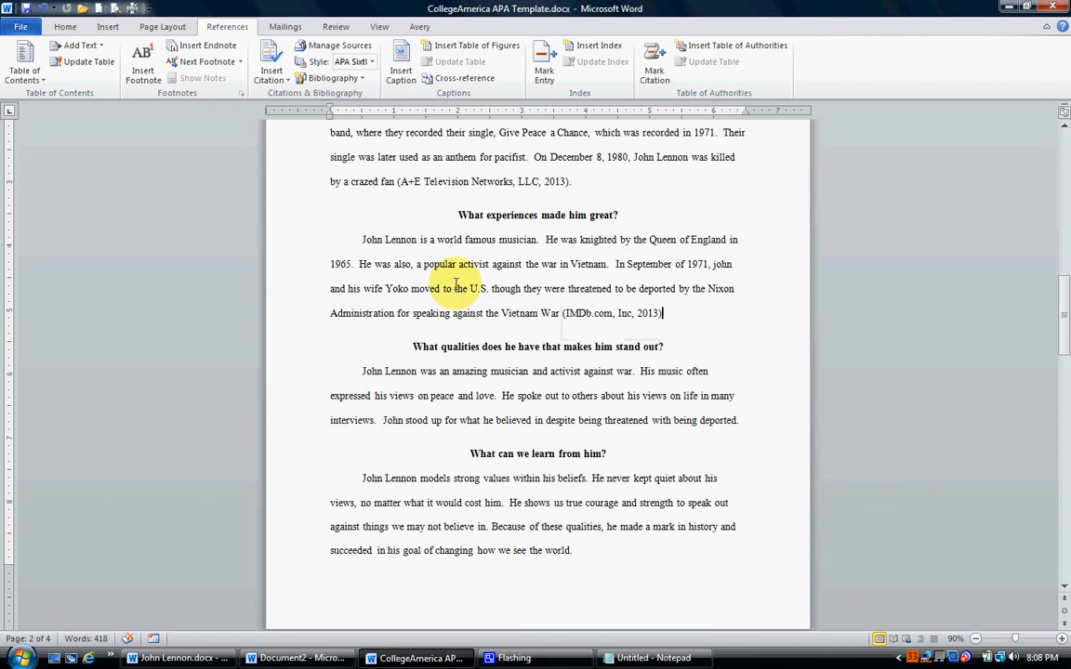
Insert the A+E Television Networks, LLC citation before the period after "came into his self" in the first paragraph.
scroll(492, 279, "up", 2)
scroll(528, 312, "up", 1)
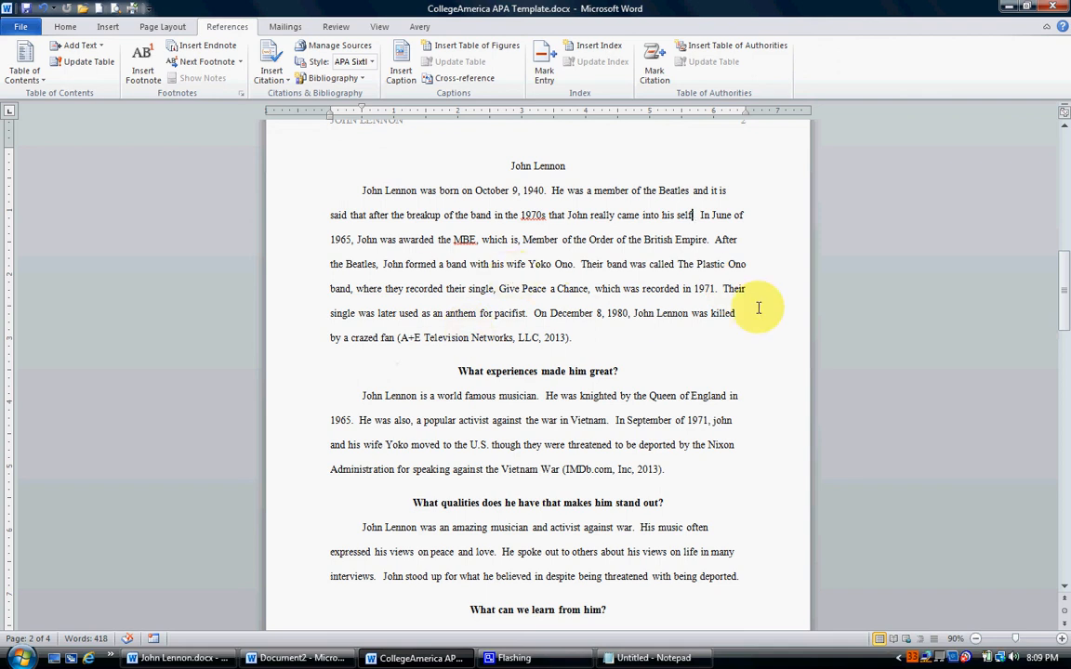
type(".")
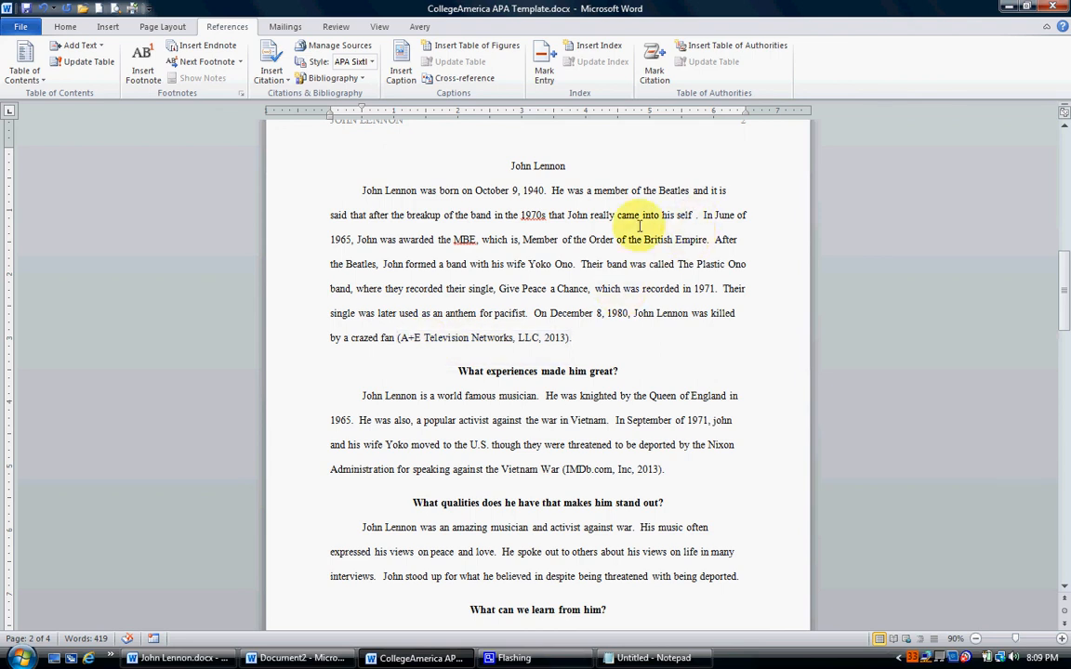
left_click(267, 76)
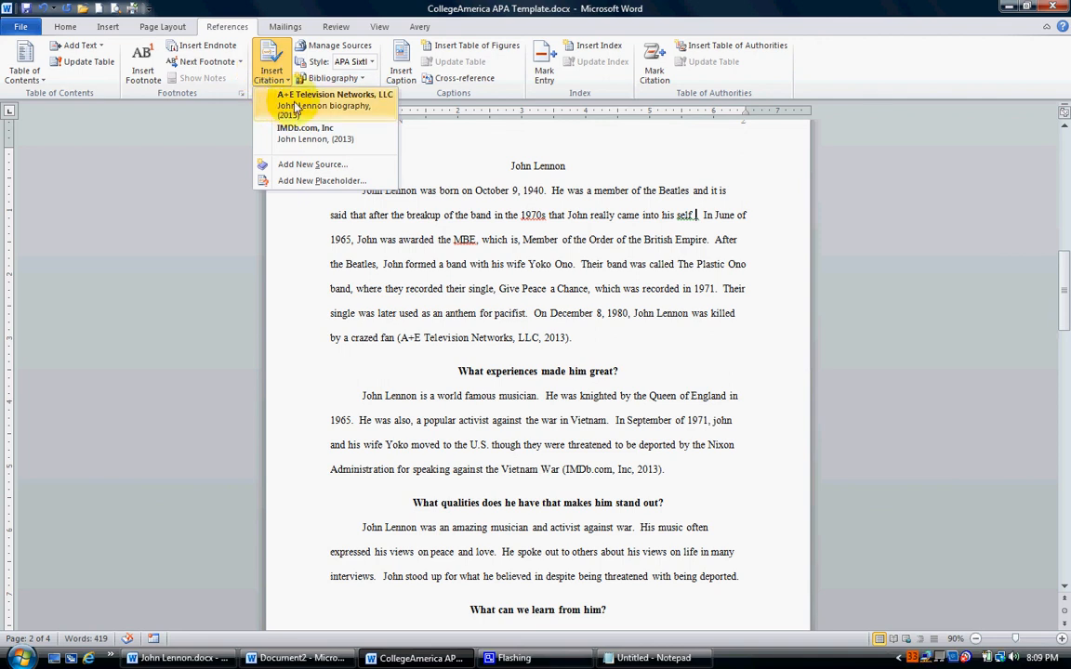
left_click(294, 107)
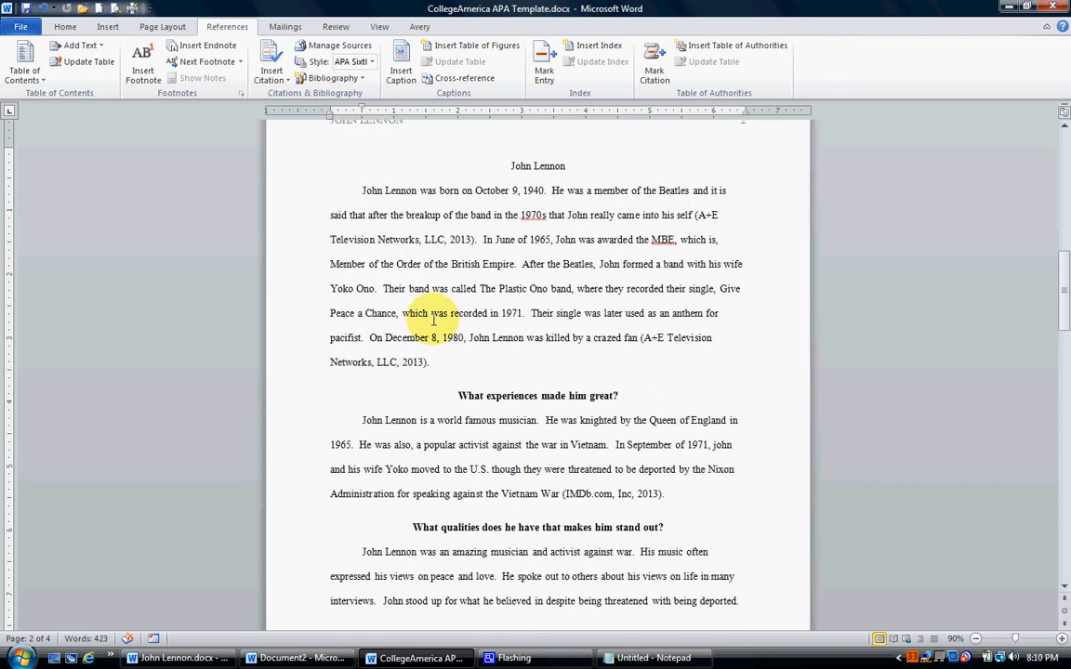
Insert the A+E Television Networks, LLC citation before the period after "recorded in 1971" in the first paragraph.
left_click(522, 315)
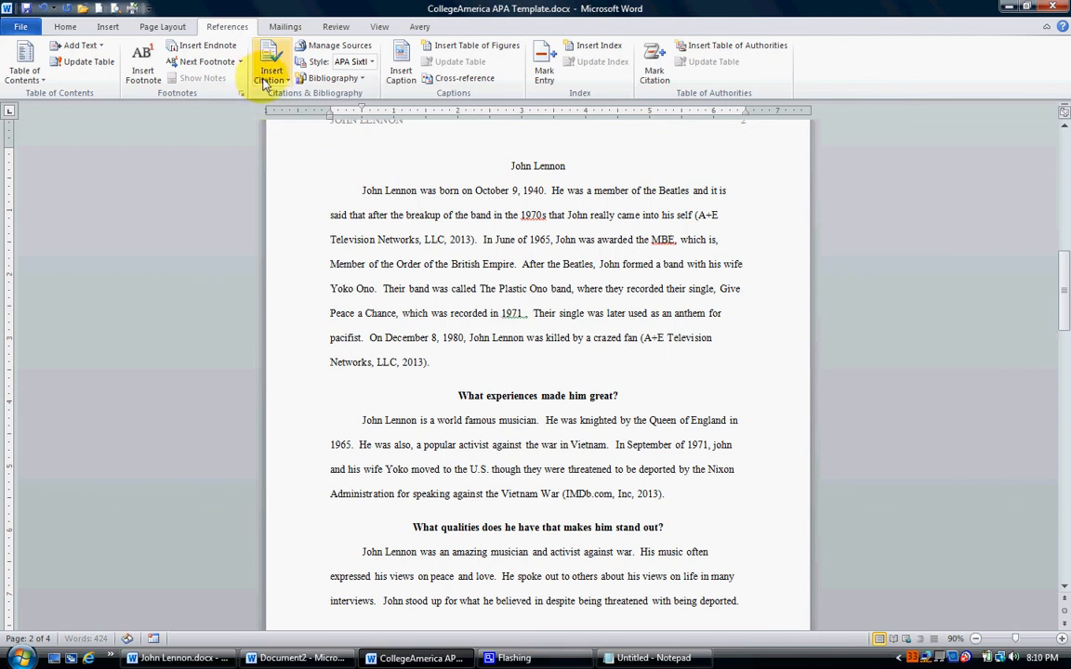
left_click(267, 82)
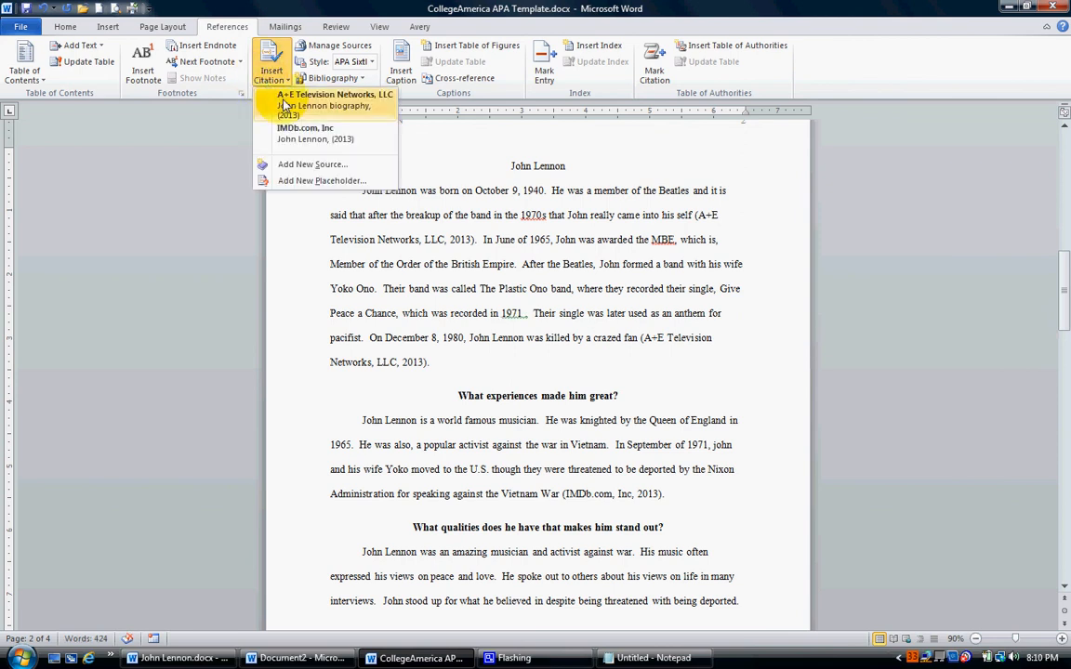
left_click(285, 105)
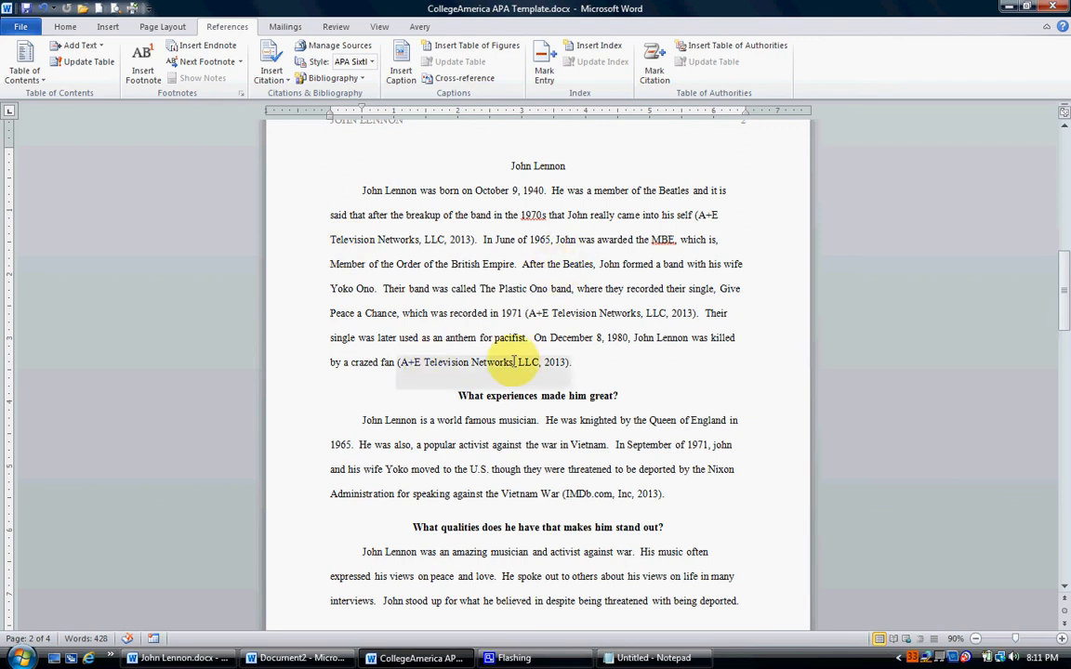
Insert the IMDb.com, Inc citation before the period after "1965" in the "What experiences made him great?" section.
scroll(808, 340, "down", 3)
scroll(808, 341, "down", 1)
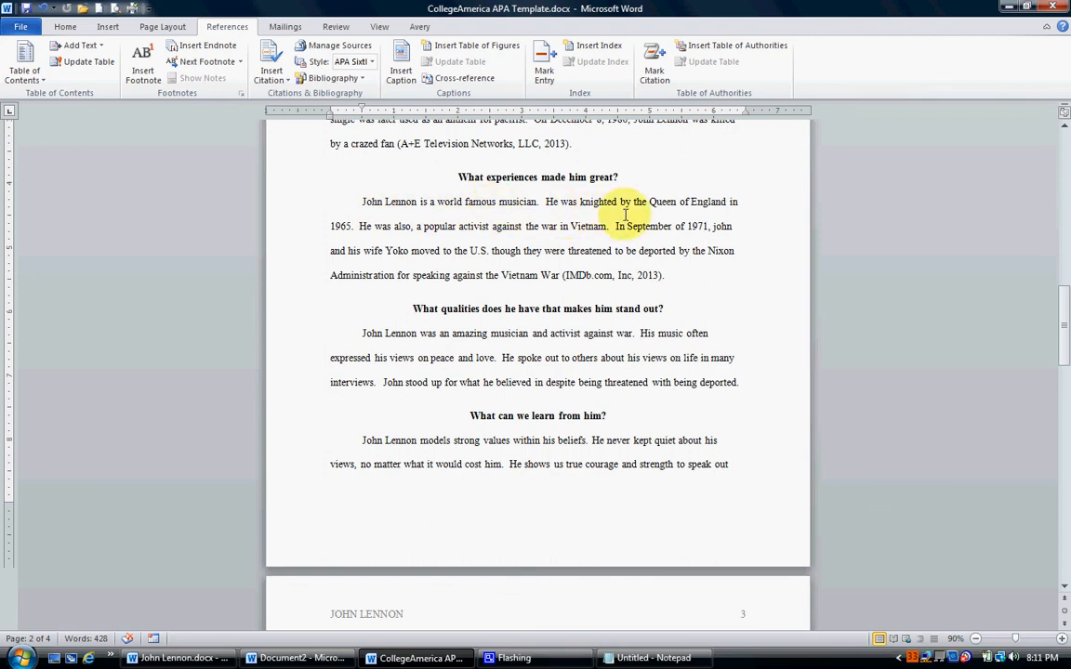
left_click(352, 226)
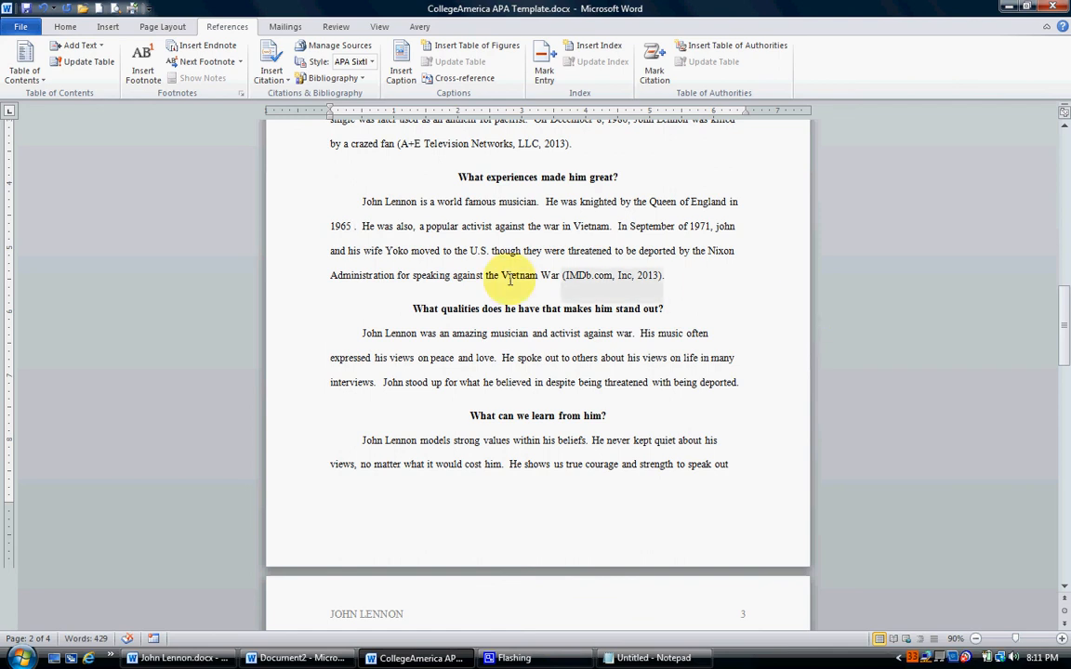
left_click(264, 84)
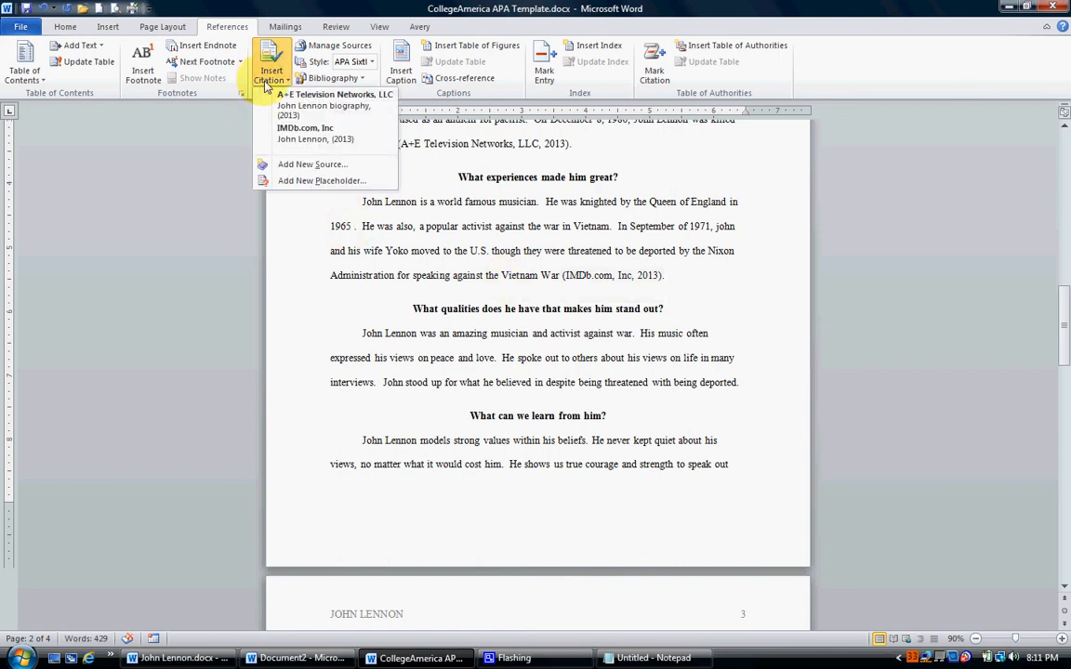
left_click(306, 135)
type(".com, Inc, 2013)")
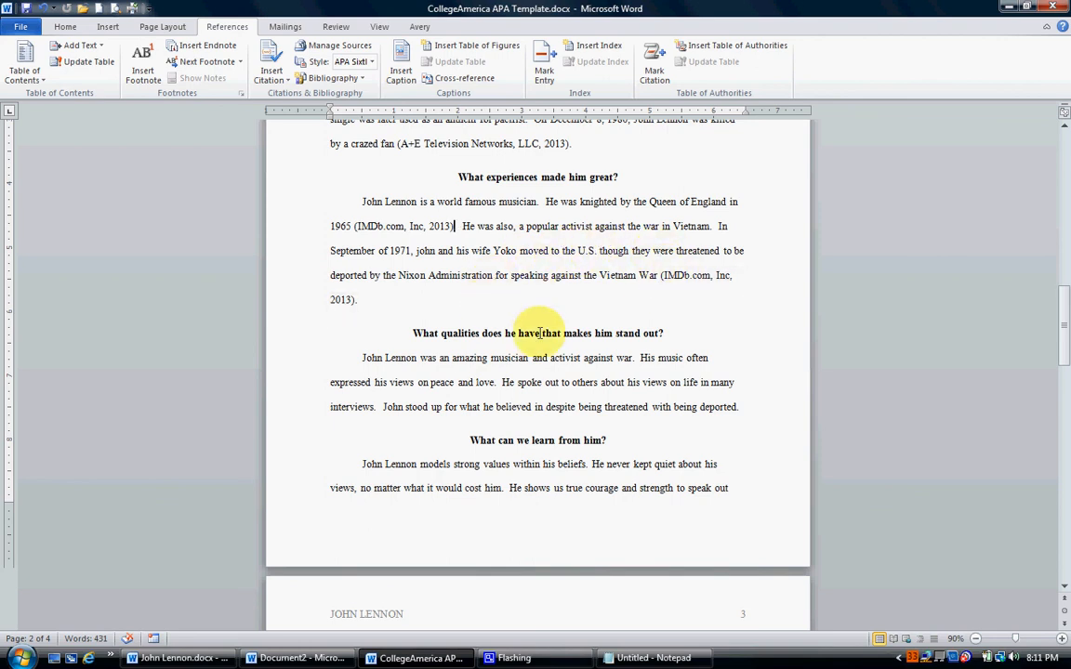
Review the in-text citations and read through the essay's remaining sections for other statements that need citing.
scroll(495, 249, "up", 1)
scroll(494, 249, "up", 1)
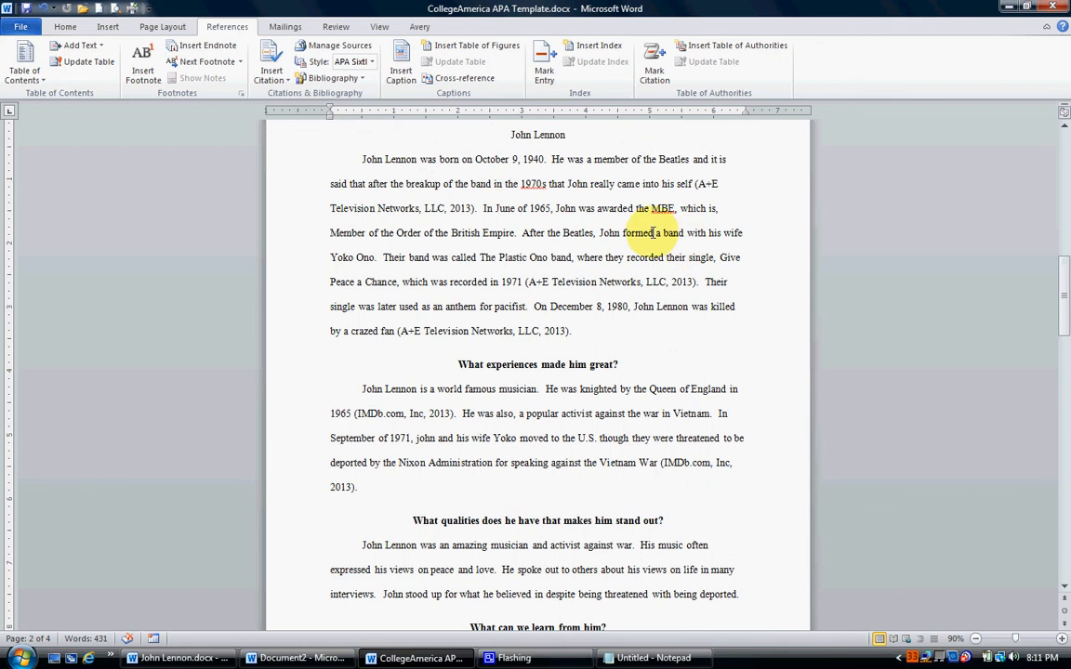
left_click(455, 414)
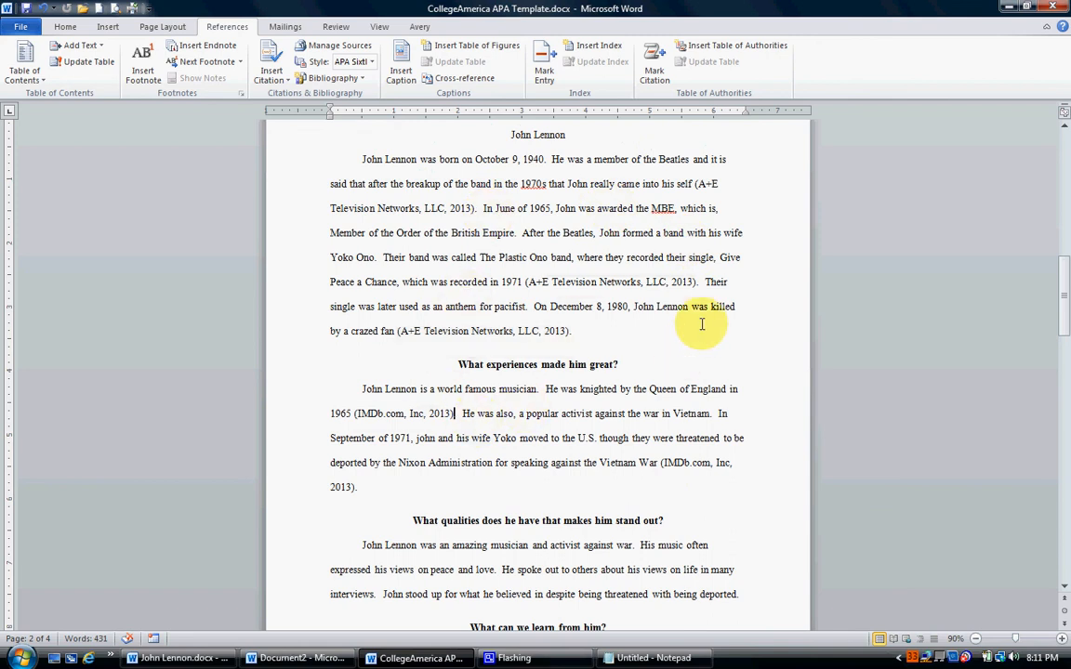
scroll(758, 349, "down", 2)
scroll(765, 357, "down", 2)
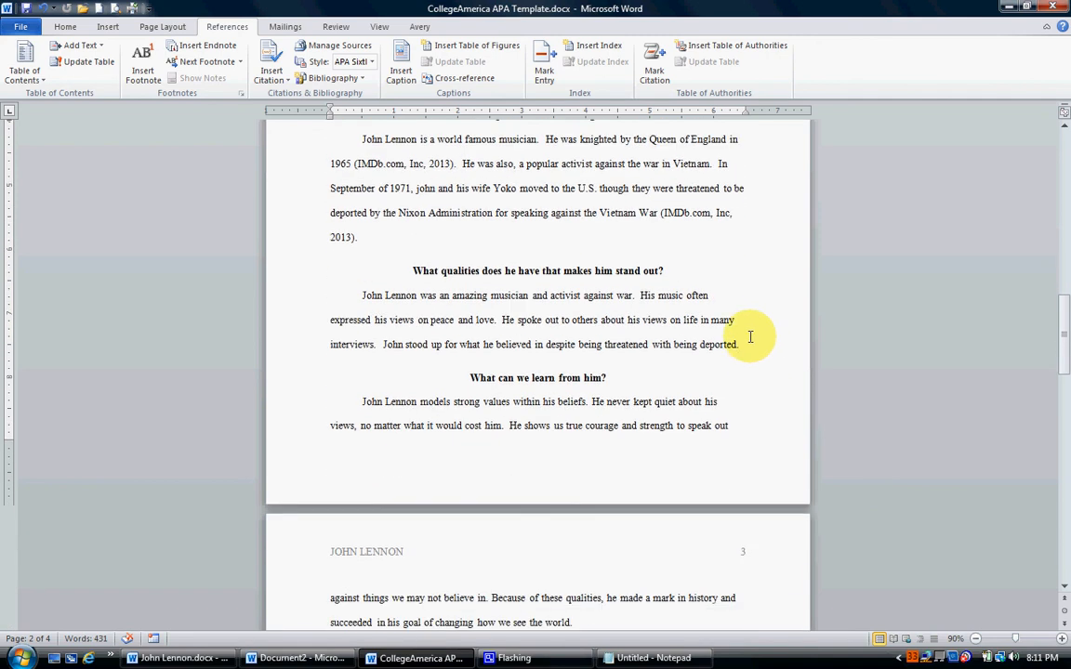
scroll(705, 303, "down", 1)
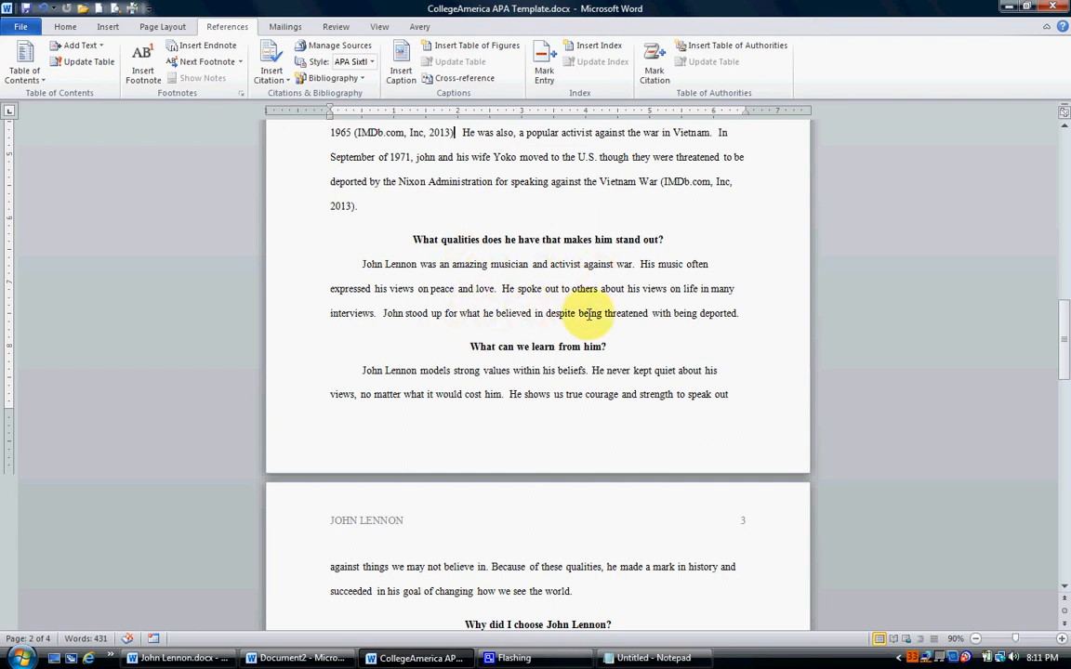
scroll(756, 277, "down", 2)
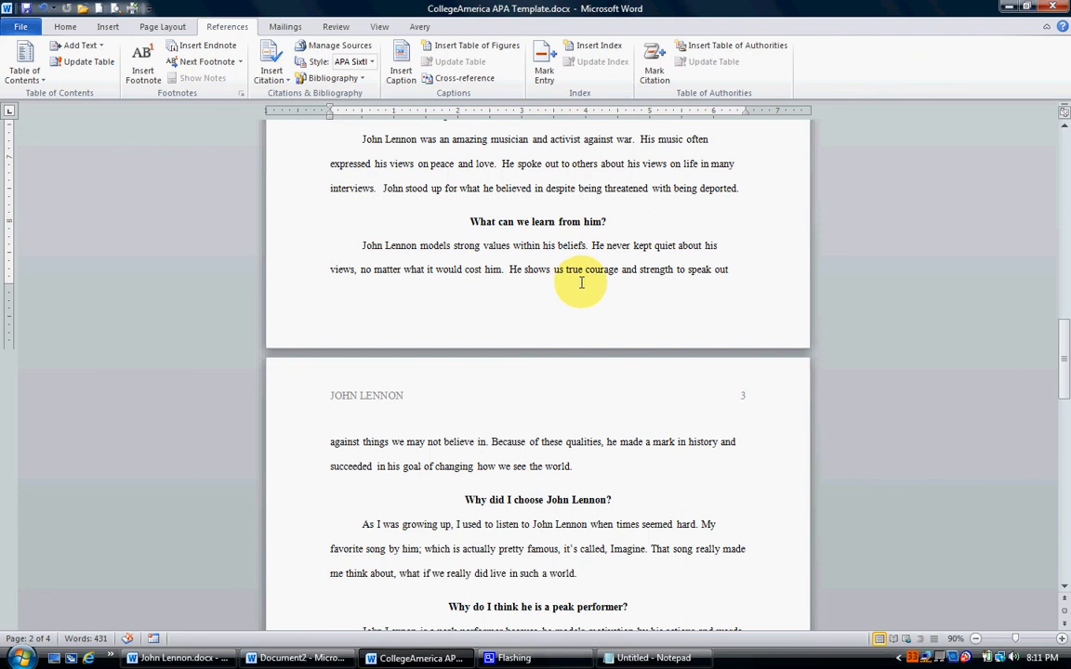
scroll(574, 283, "down", 1)
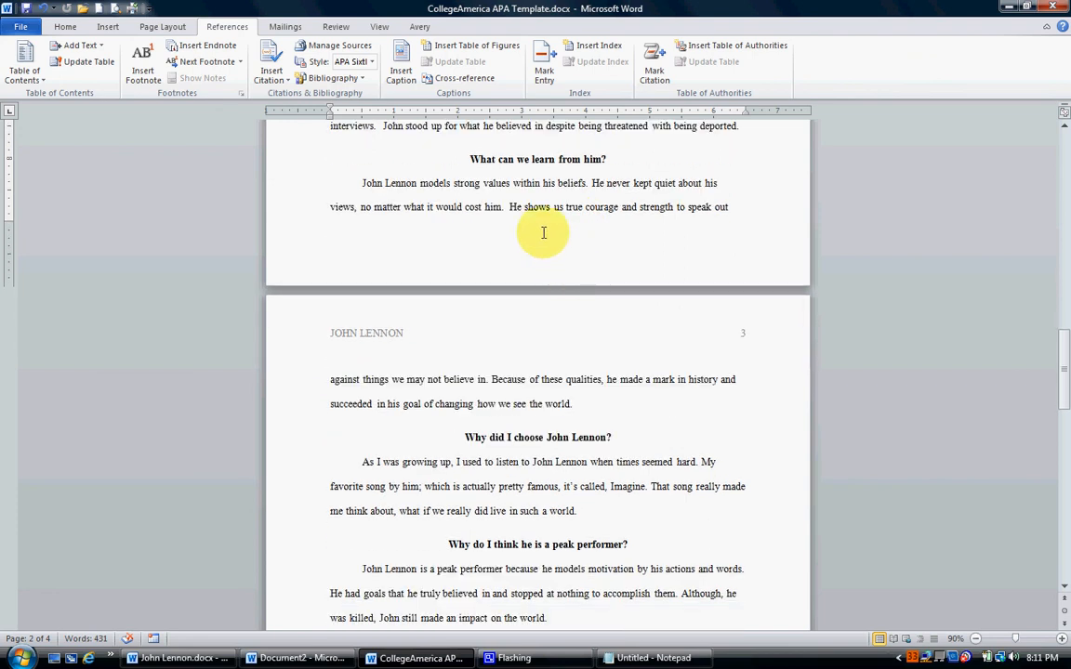
scroll(548, 364, "down", 2)
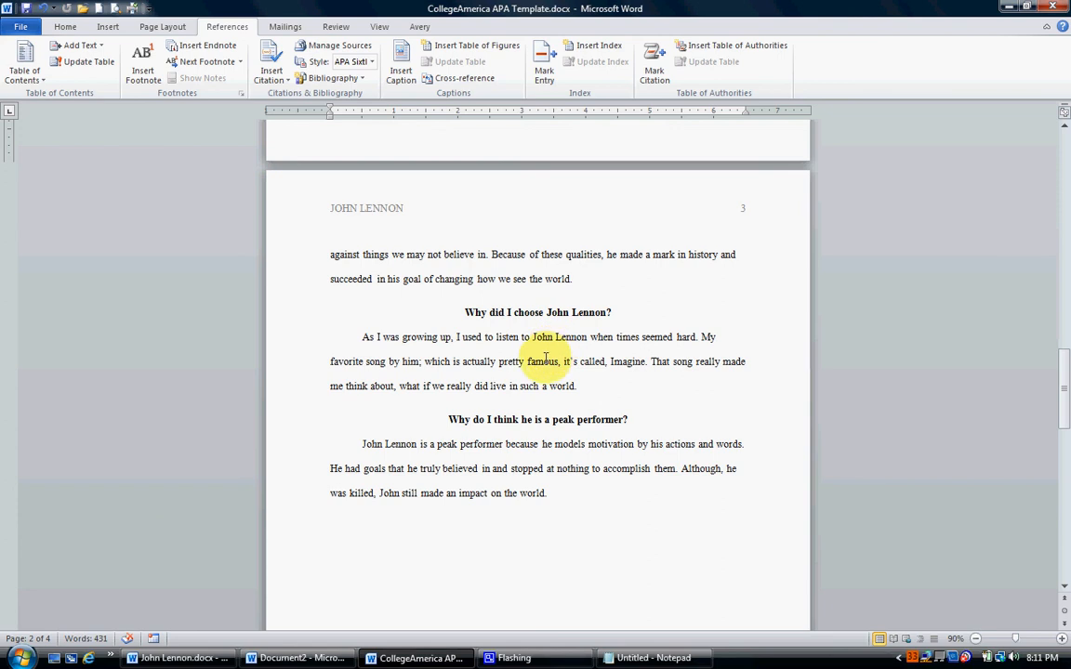
scroll(545, 358, "down", 1)
scroll(545, 359, "down", 1)
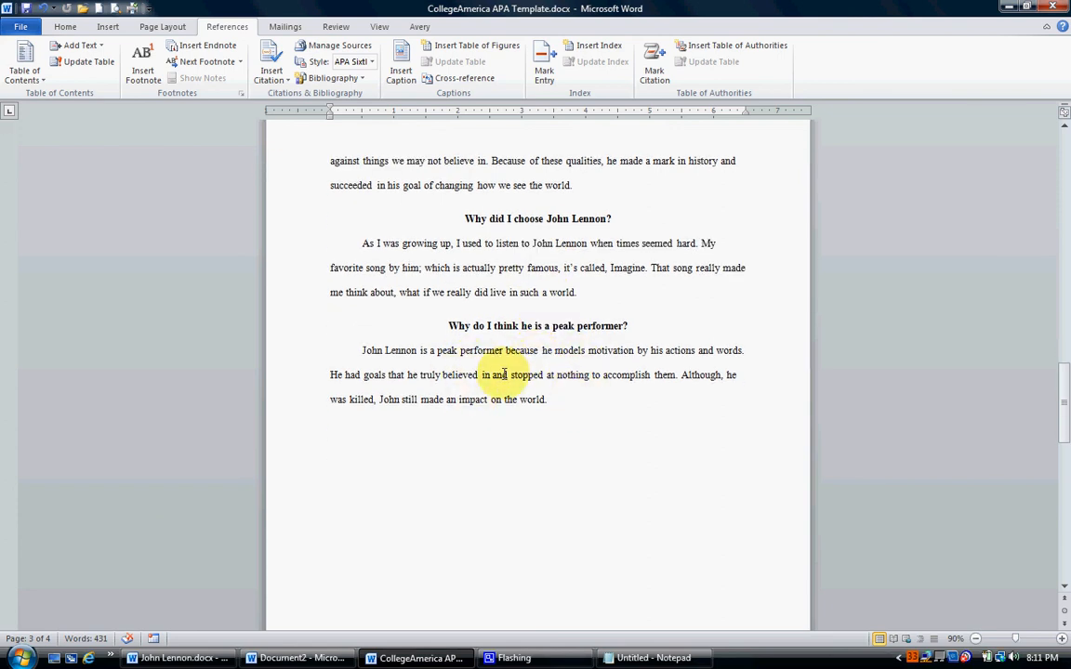
Apply a hanging indent under the References heading on the last page and insert the bibliography there without a built-in title.
scroll(505, 375, "down", 6)
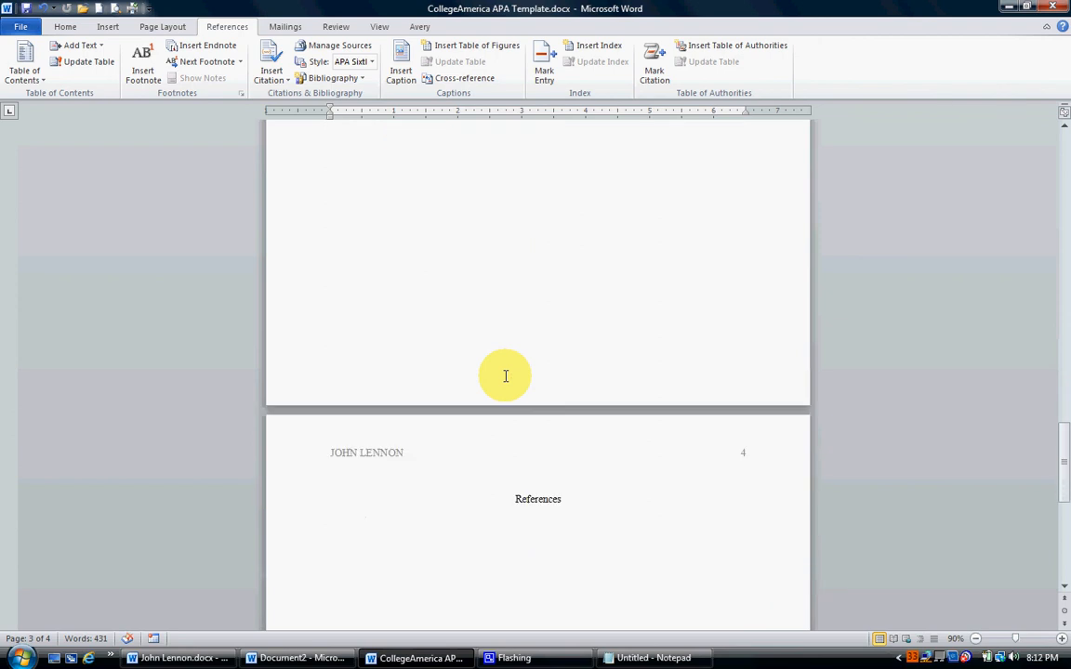
scroll(506, 375, "down", 5)
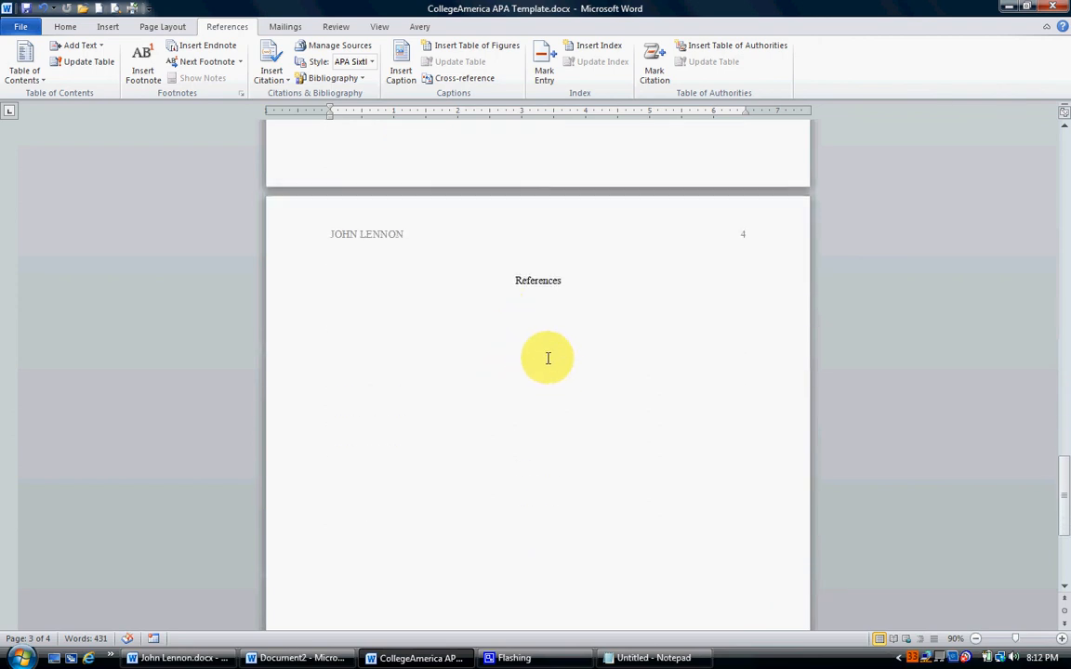
key("ctrl+t")
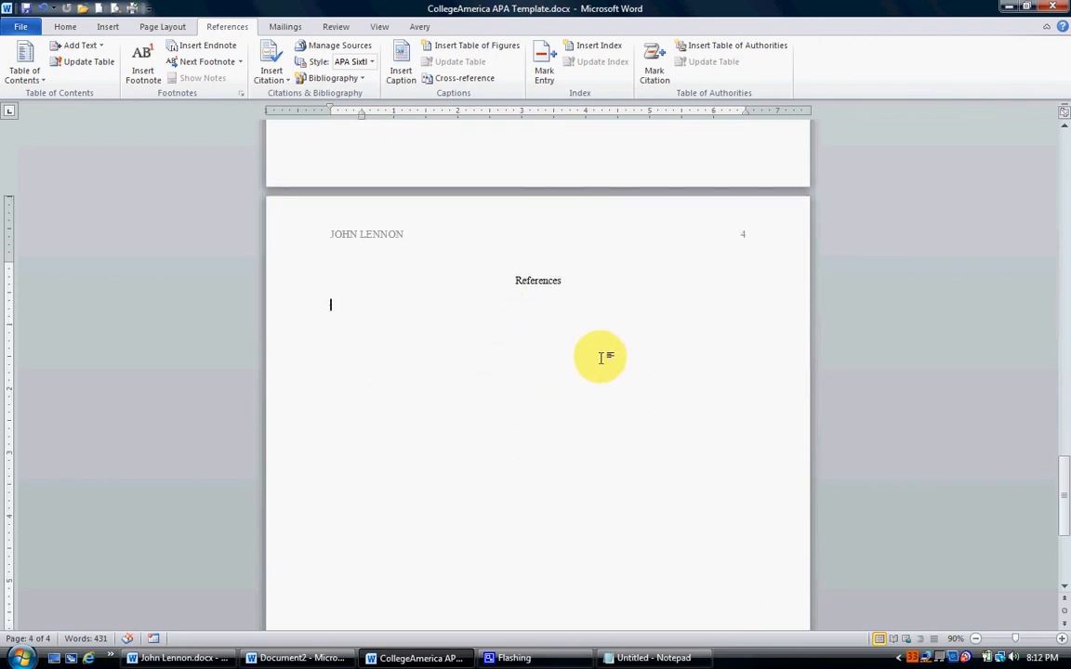
left_click(362, 80)
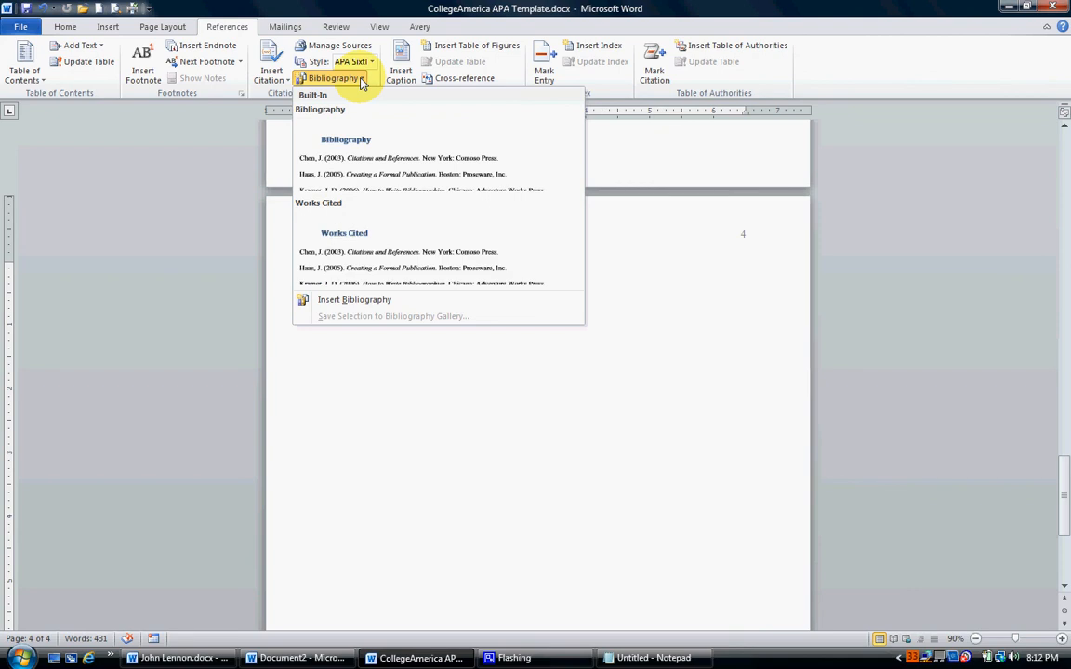
left_click(346, 300)
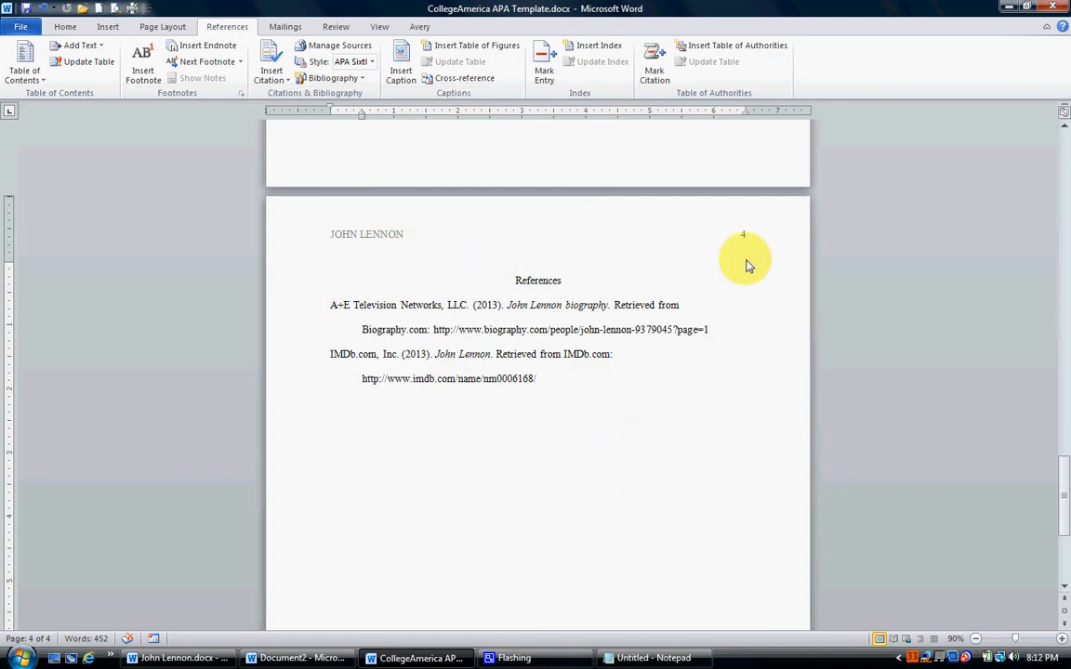
scroll(752, 421, "up", 8)
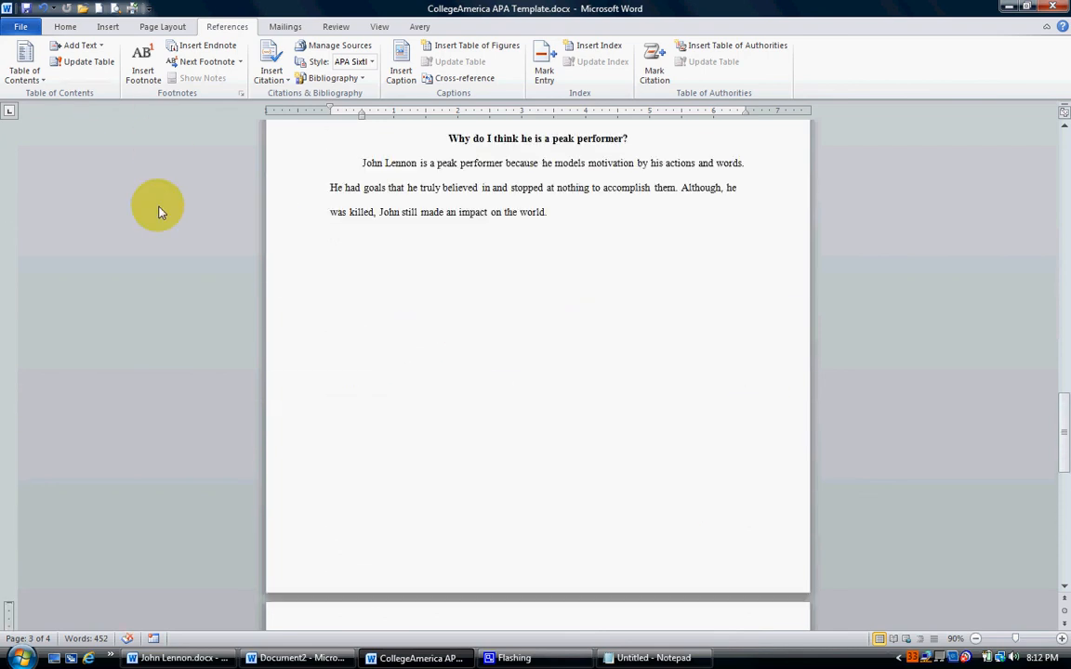
scroll(437, 284, "up", 4)
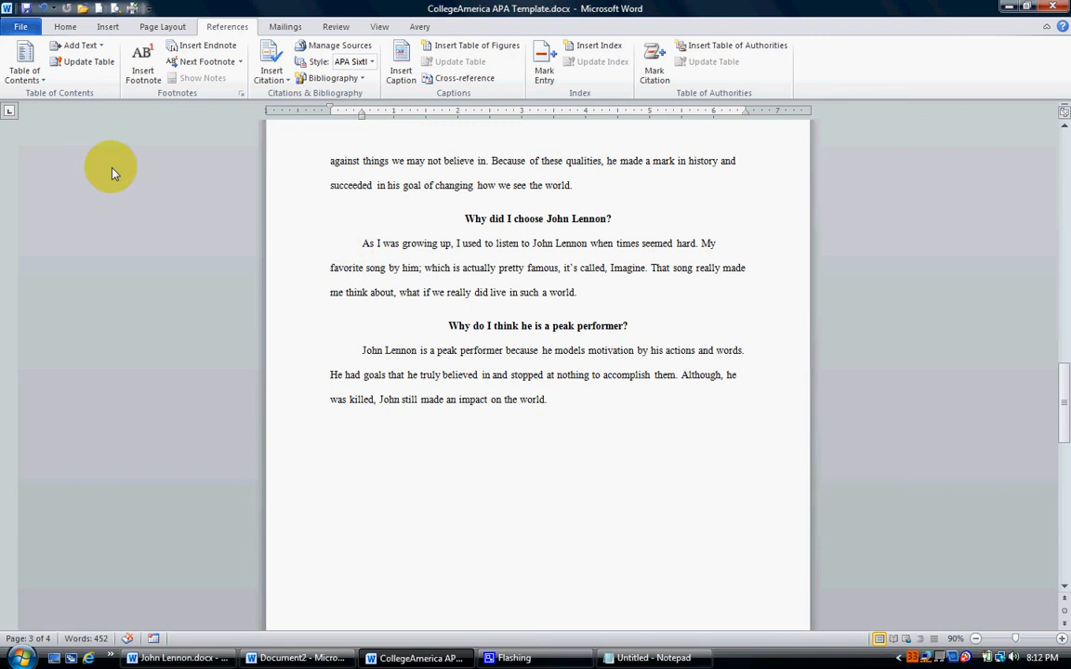
Save the paper under the new file name JohnLennonPaper1 as a Word document in the Desktop folder.
left_click(21, 28)
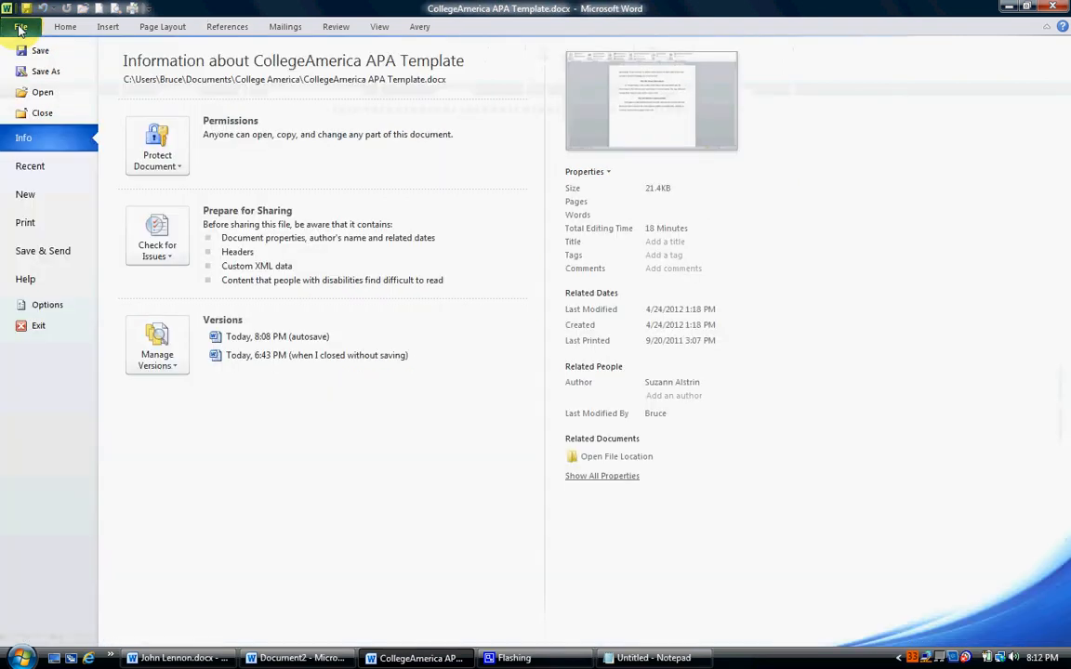
left_click(40, 73)
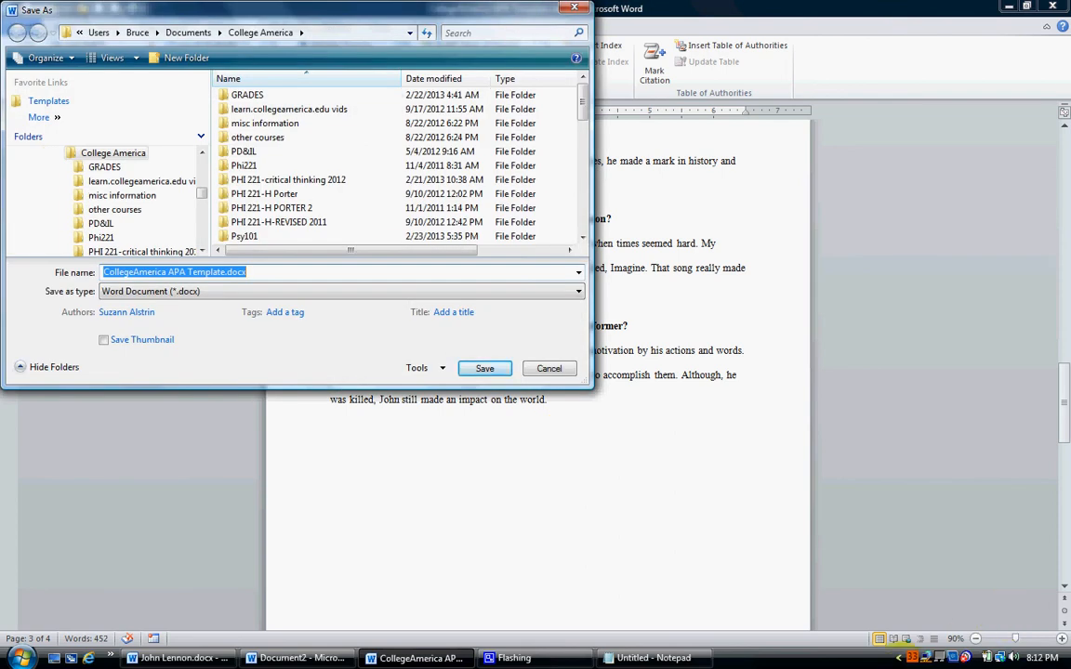
type("JohnLennonPaper1")
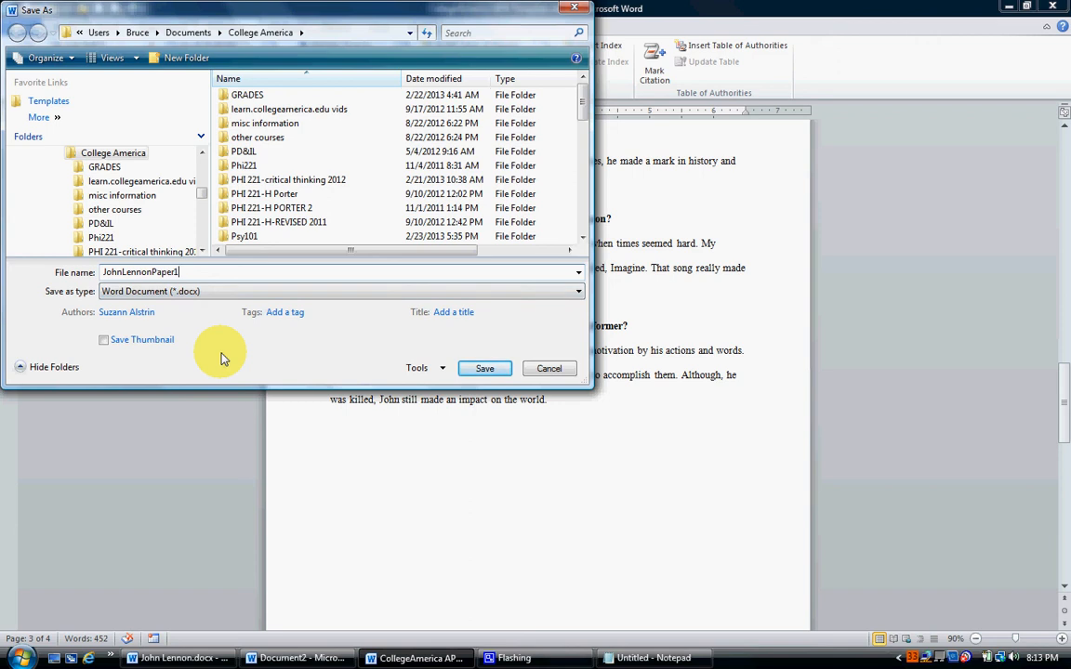
left_click(158, 33)
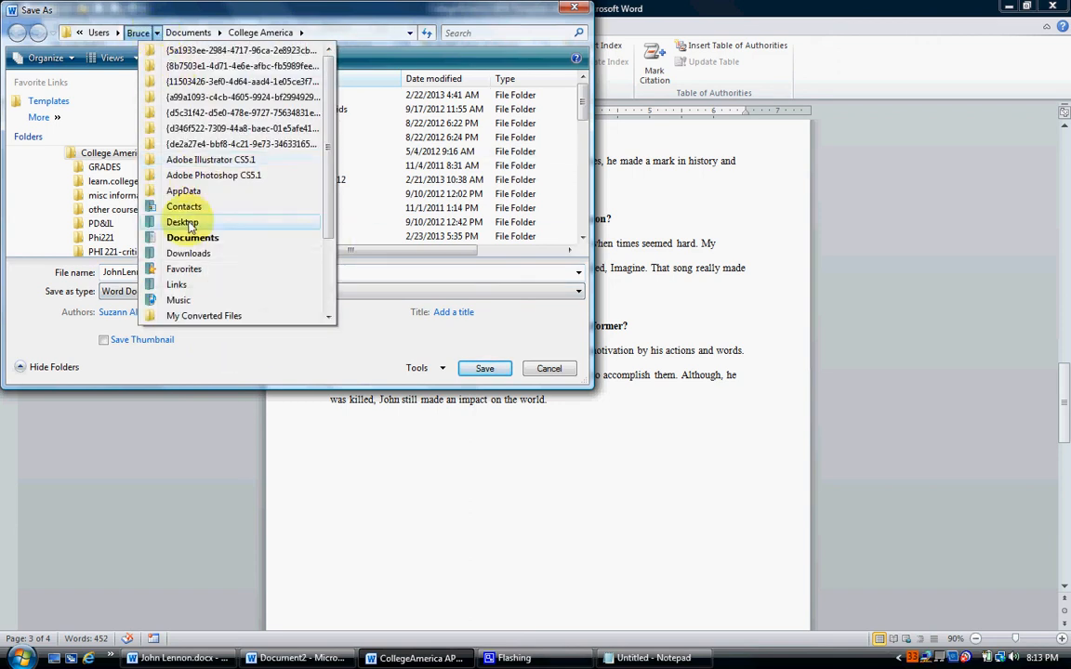
left_click(153, 220)
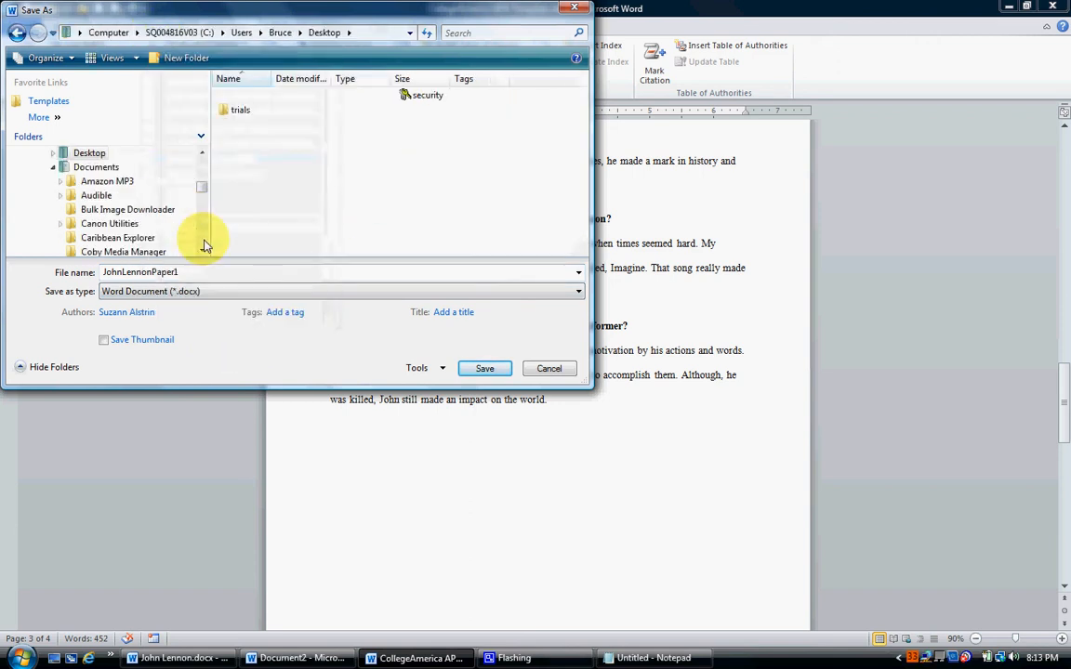
left_click(484, 370)
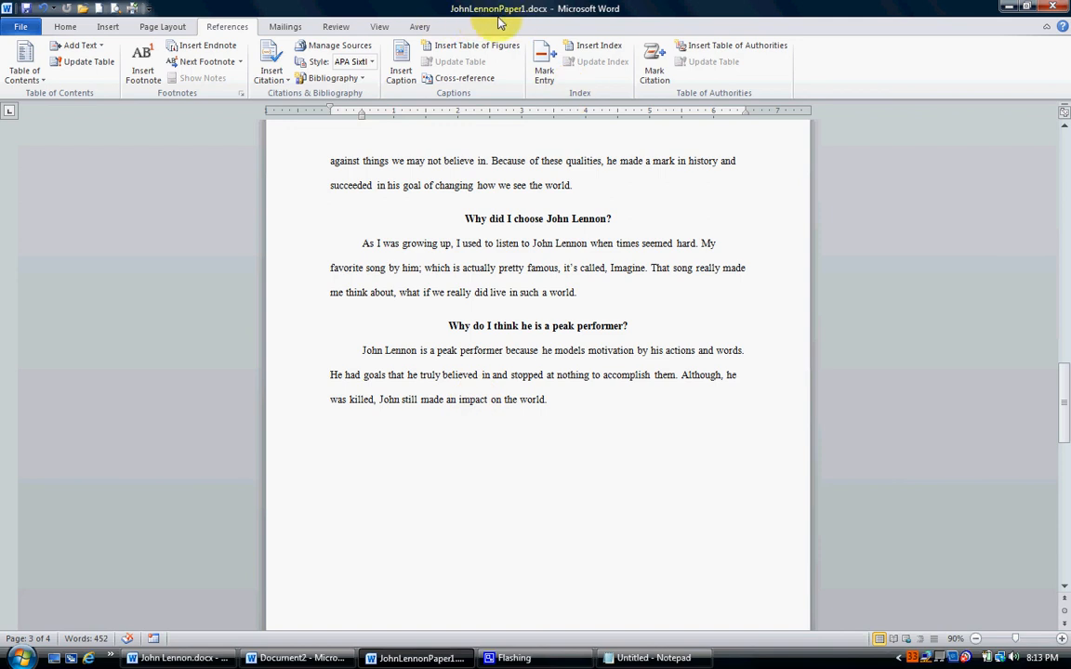
Review the whole paper from title page to References, with two pages side by side at 60% zoom, checking headers, page numbers and layout.
left_click(581, 293)
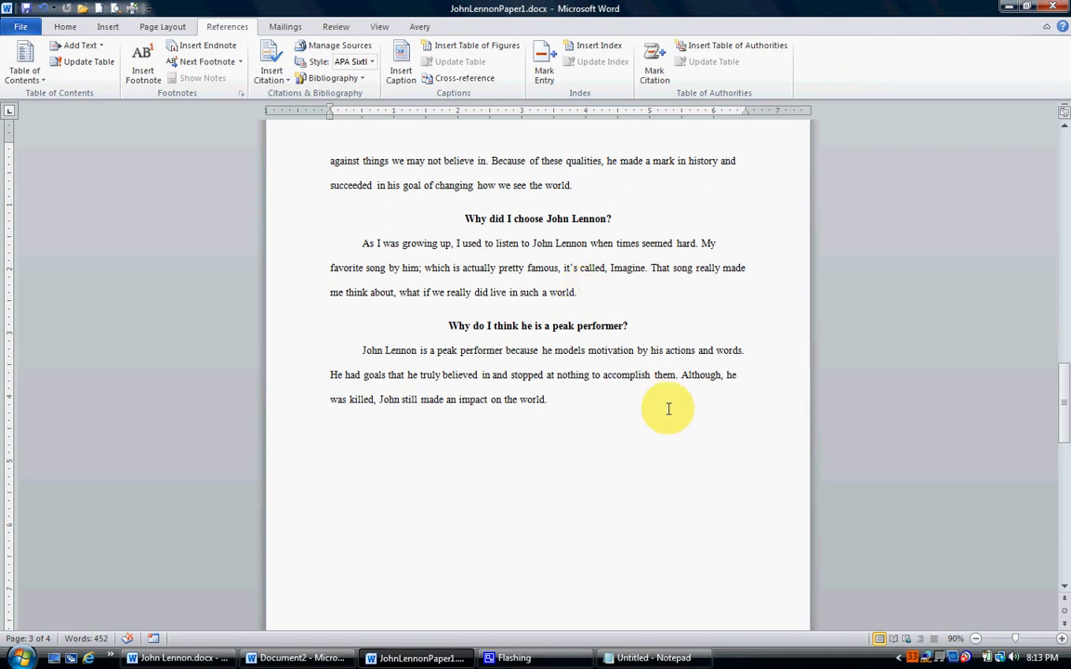
scroll(616, 444, "up", 3)
scroll(616, 446, "up", 6)
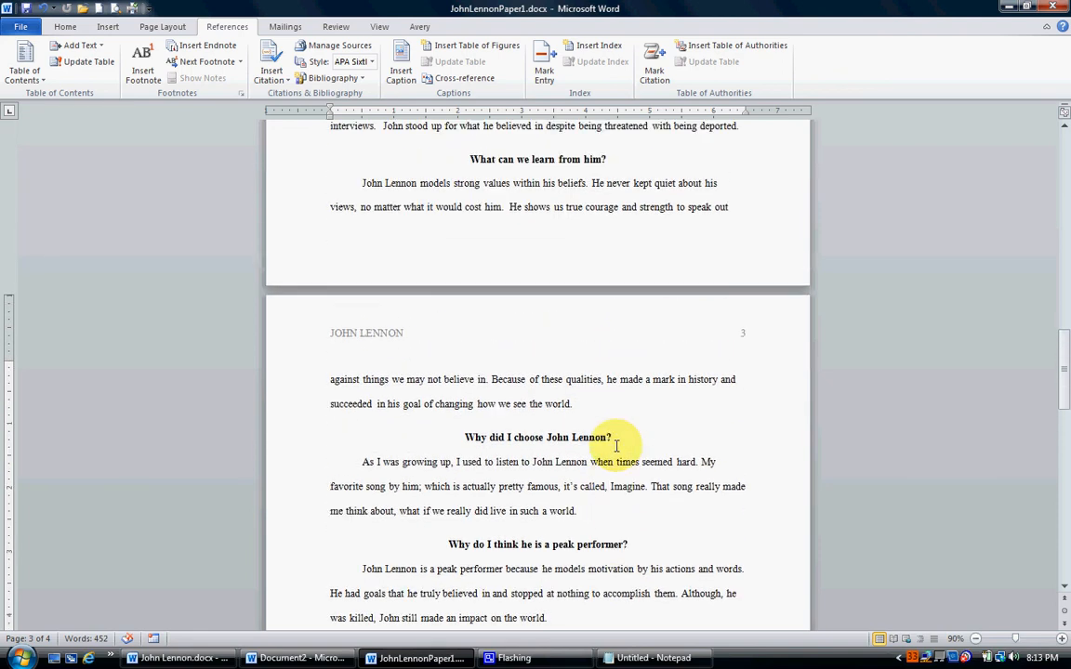
scroll(616, 447, "up", 15)
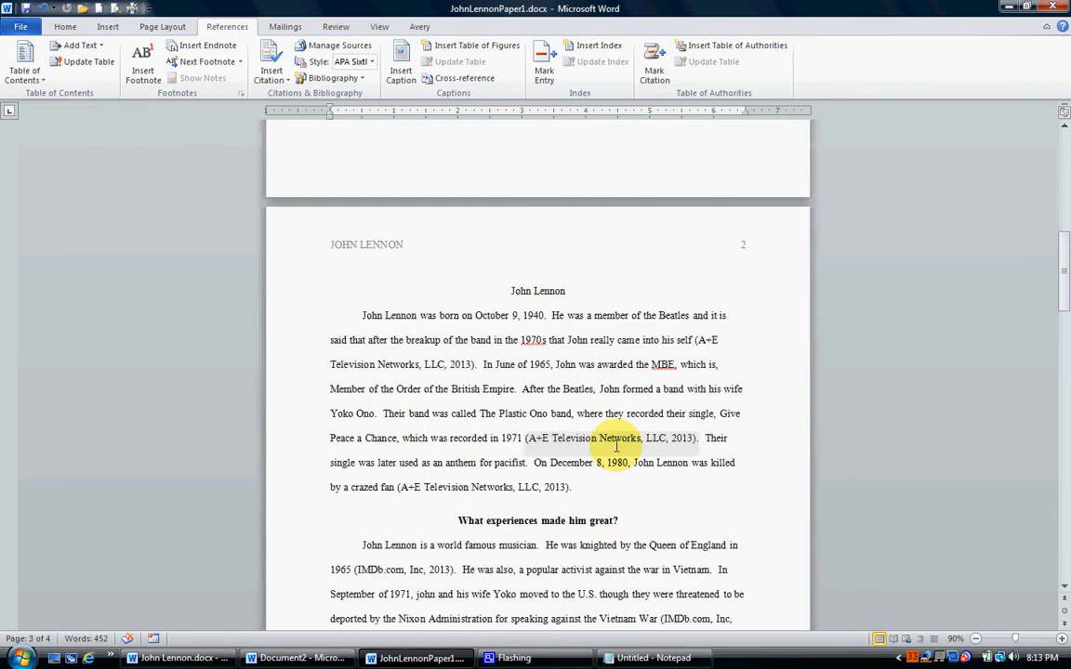
scroll(615, 446, "up", 2)
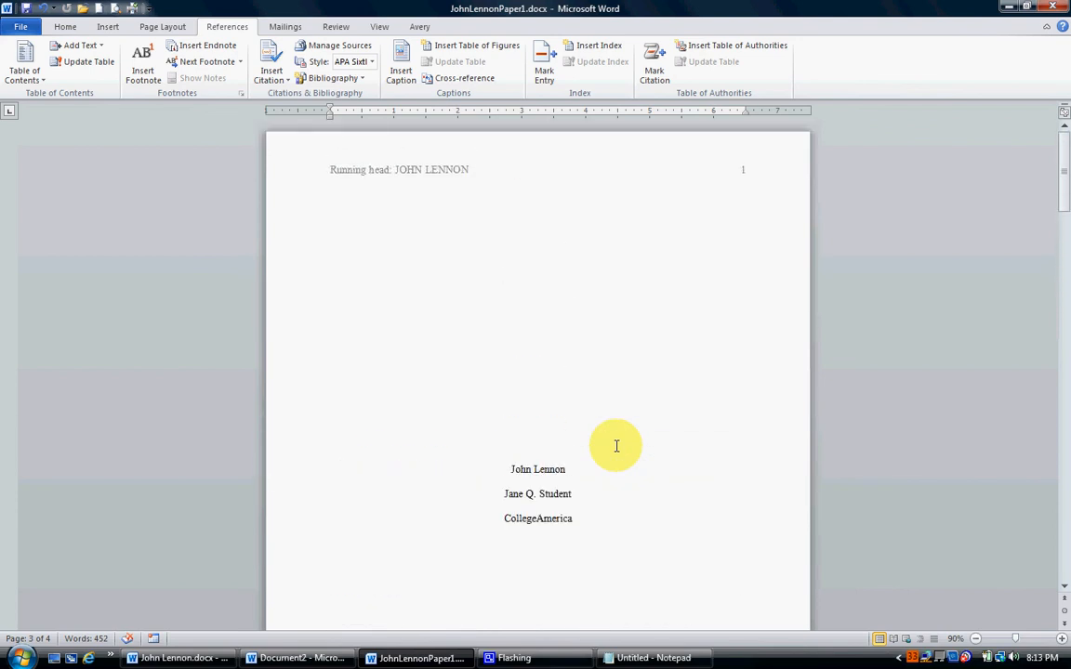
left_click(976, 640)
left_click(976, 640)
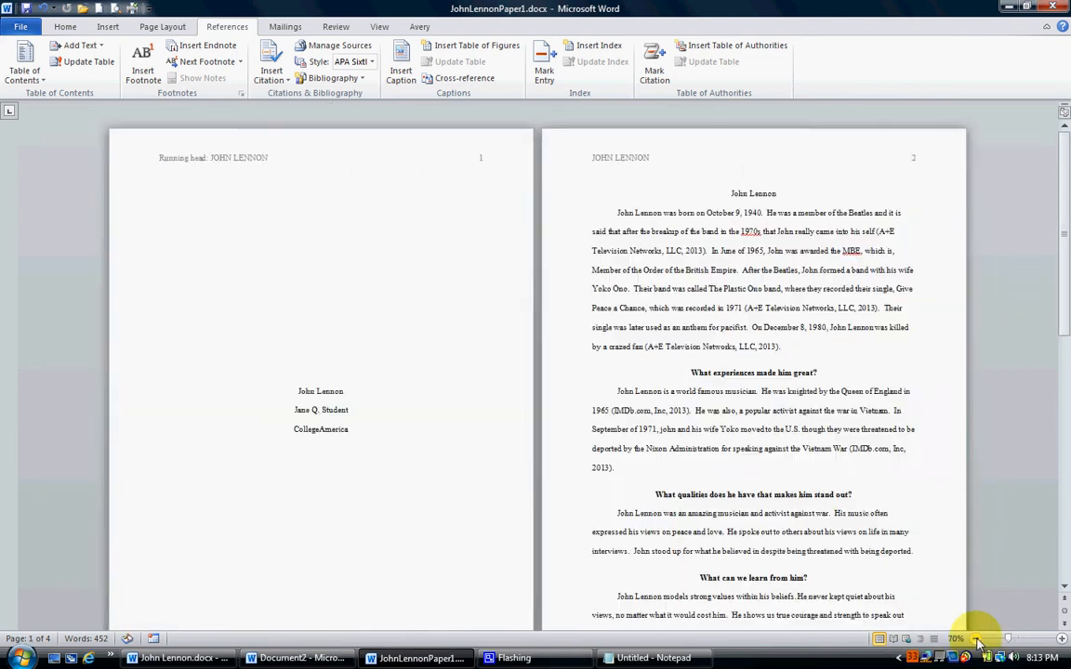
left_click(975, 640)
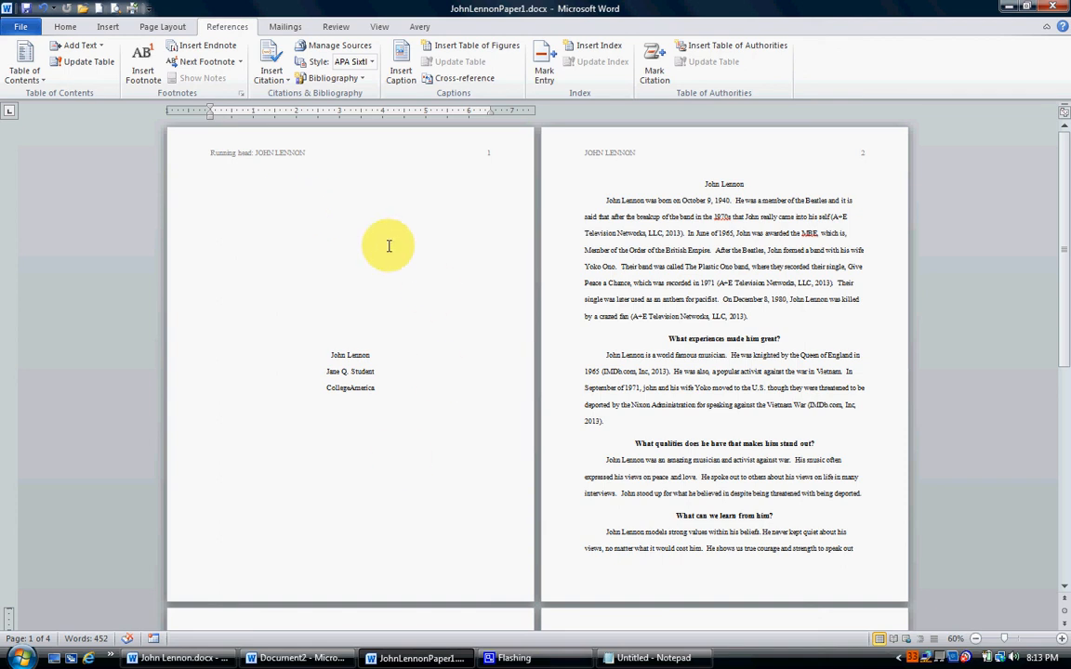
scroll(737, 239, "down", 8)
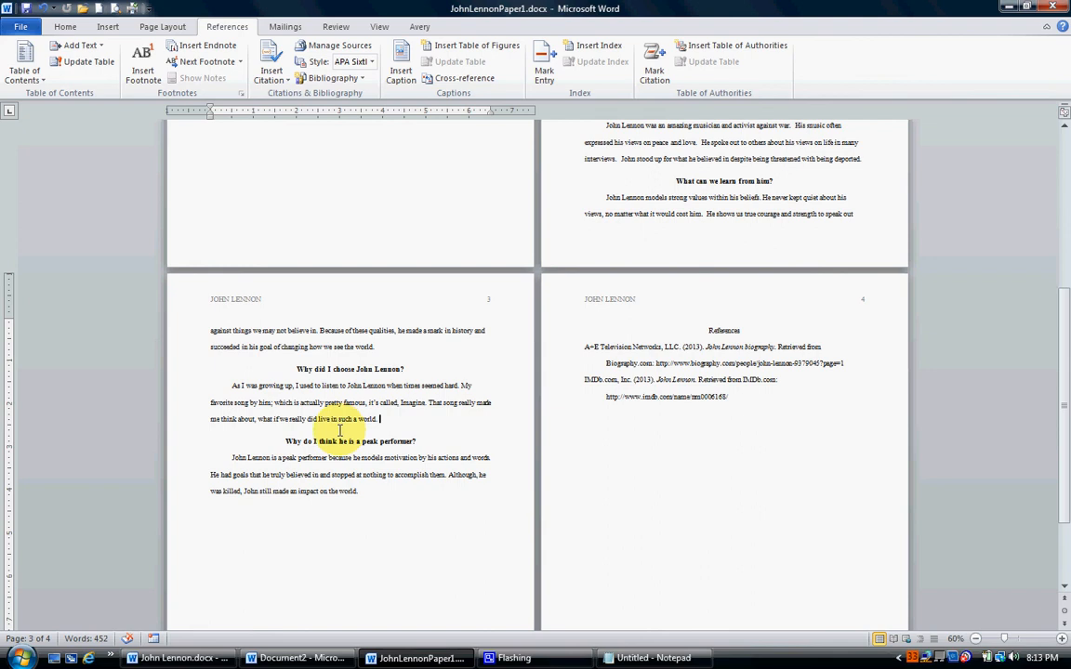
scroll(707, 395, "down", 1)
scroll(707, 395, "down", 3)
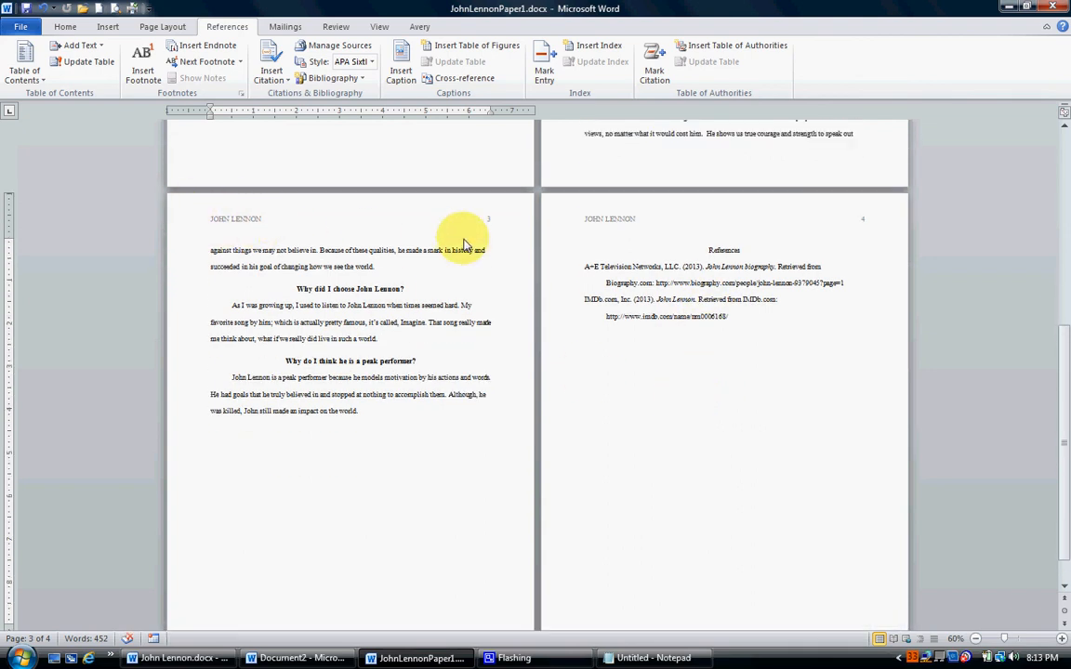
scroll(832, 230, "up", 15)
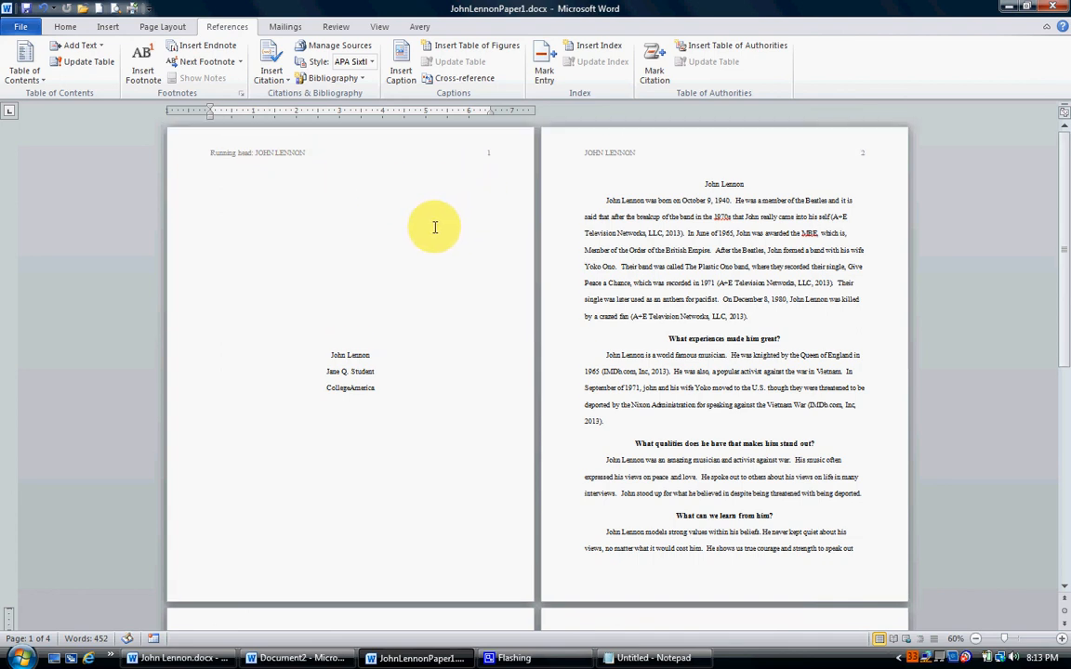
Read through the body pages enlarged to 120%, and switch to the Document2 window with the template title.
left_click(685, 267)
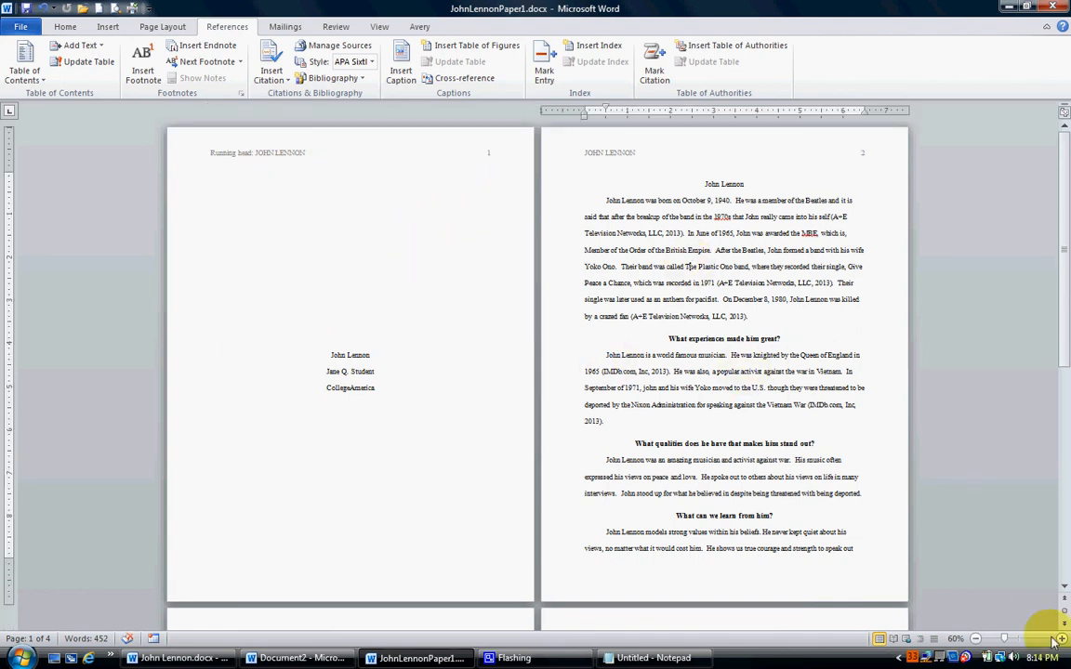
left_click(1062, 639)
left_click(1062, 639)
left_click(1063, 640)
left_click(1063, 640)
left_click(1062, 639)
left_click(1062, 640)
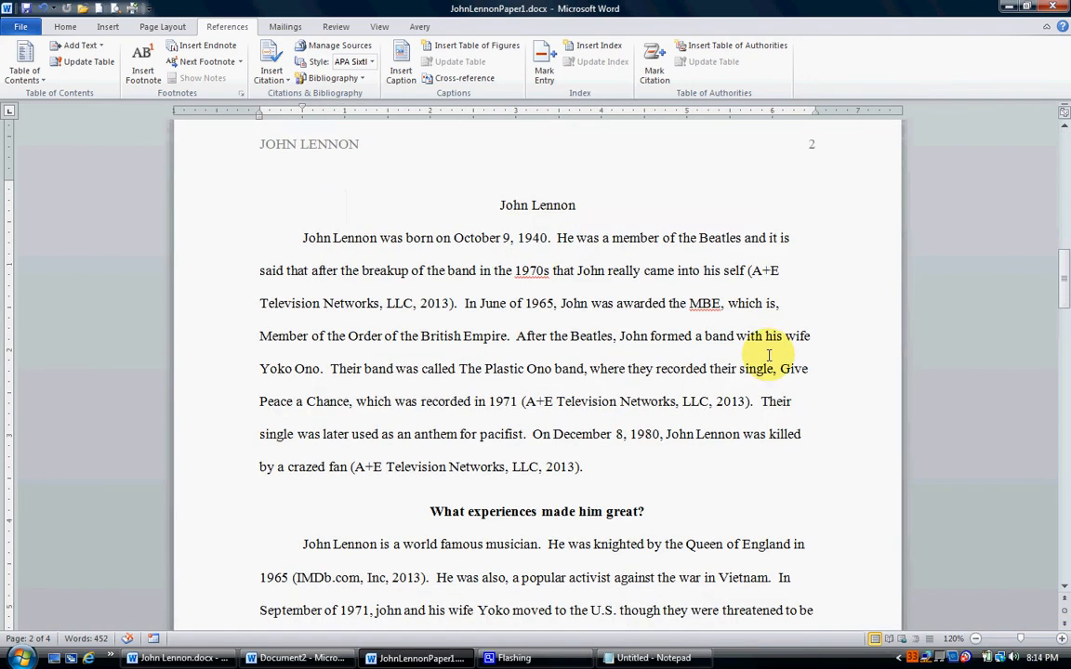
scroll(688, 381, "down", 3)
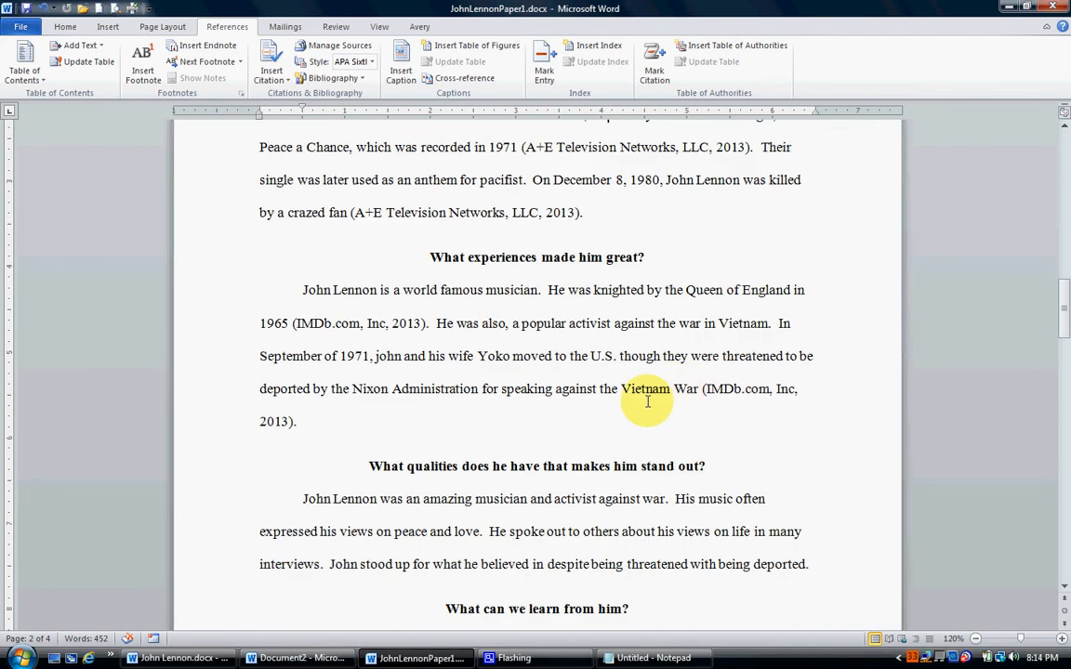
scroll(490, 391, "down", 3)
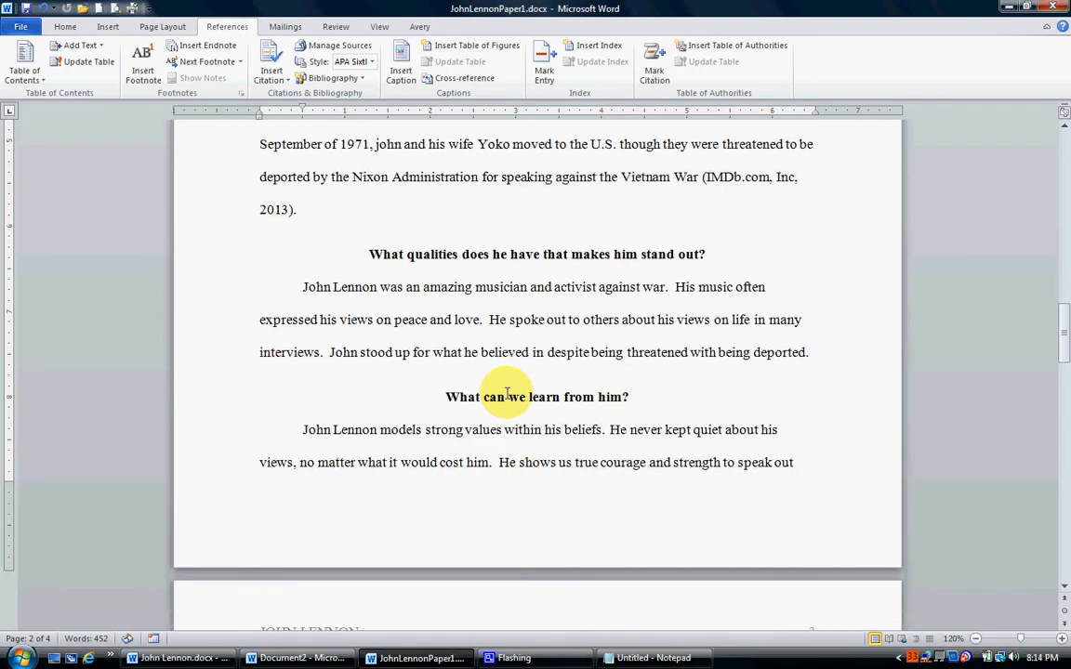
scroll(563, 383, "down", 3)
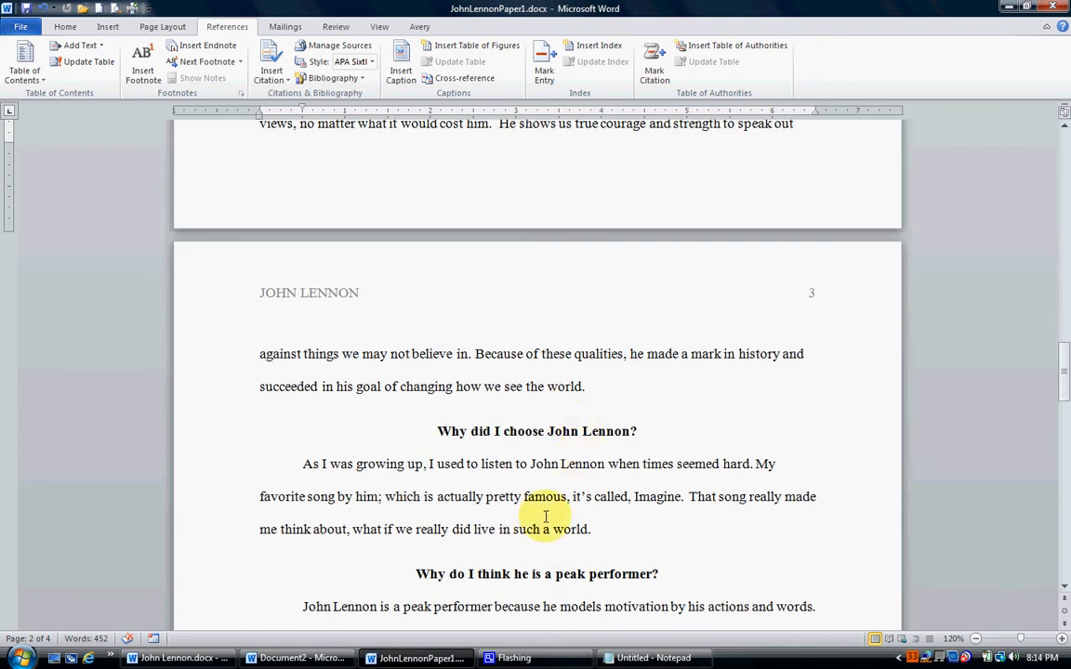
left_click(307, 658)
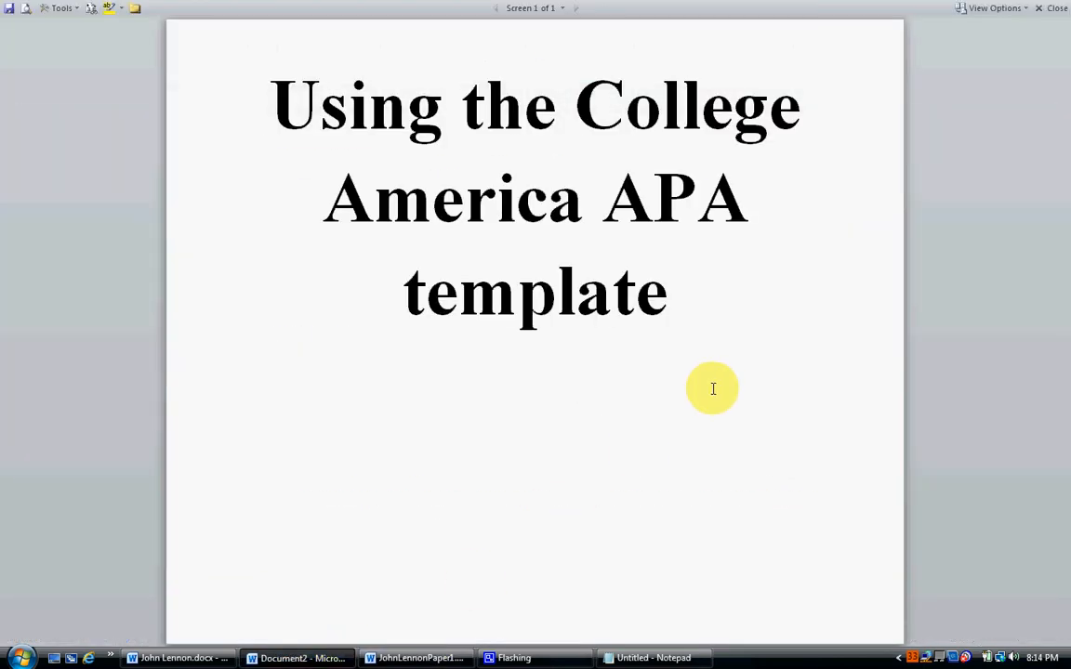